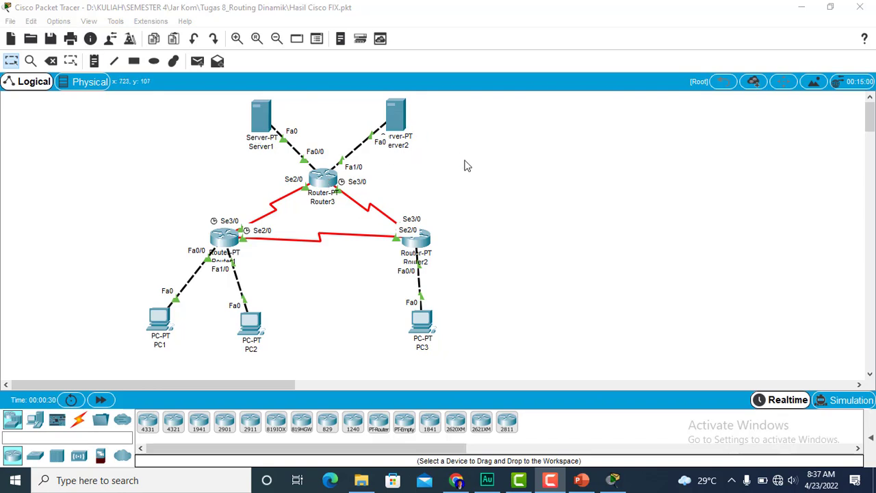
- Review PC1's IP address, subnet mask and default gateway in its IP Configuration, and close the device window
click(157, 331)
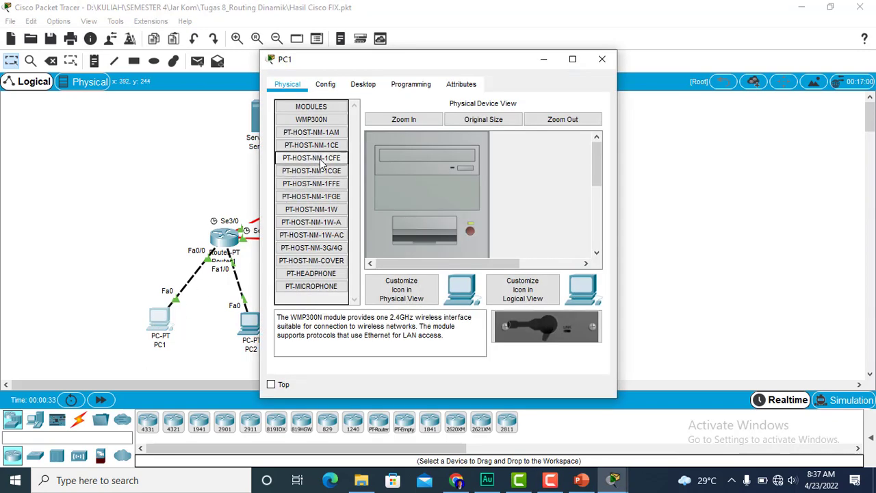
click(364, 85)
click(328, 134)
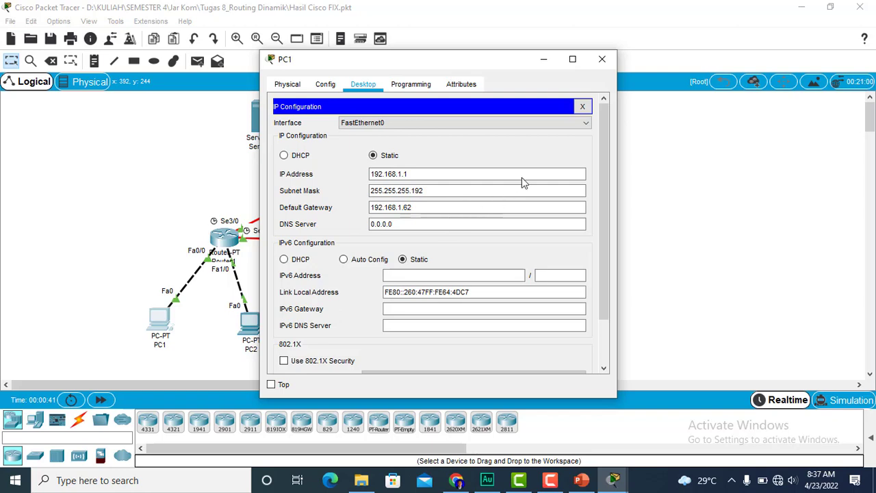
click(601, 60)
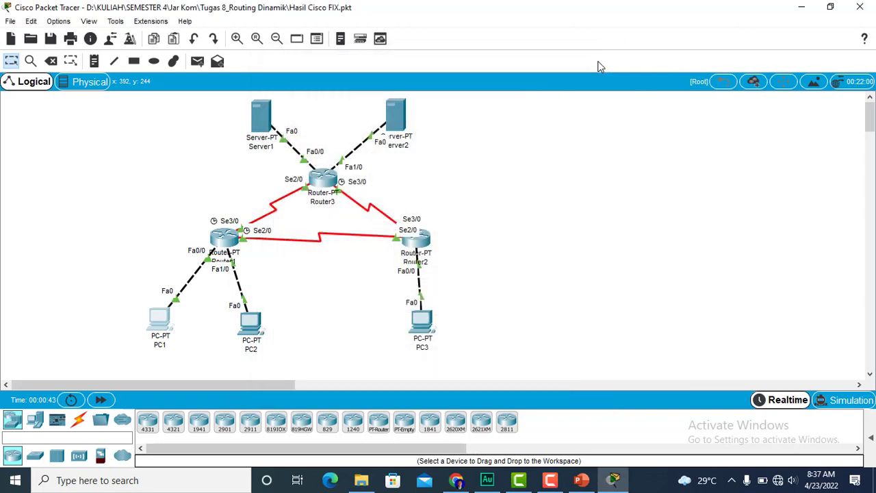
- Check the static IP address, subnet mask and default gateway of PC2, and close its window
click(250, 322)
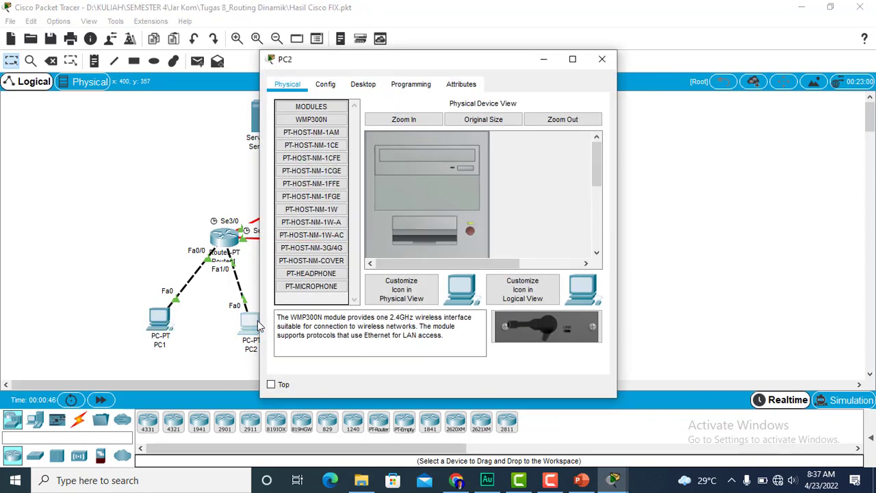
click(352, 89)
click(326, 127)
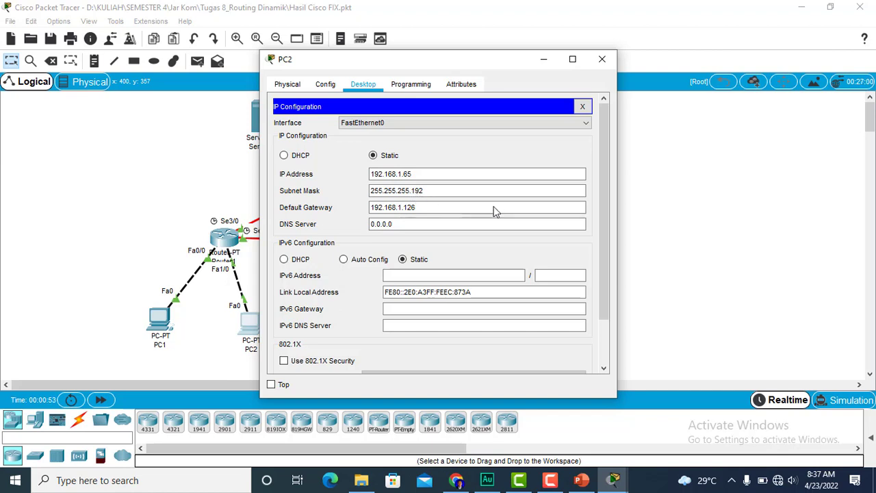
click(601, 59)
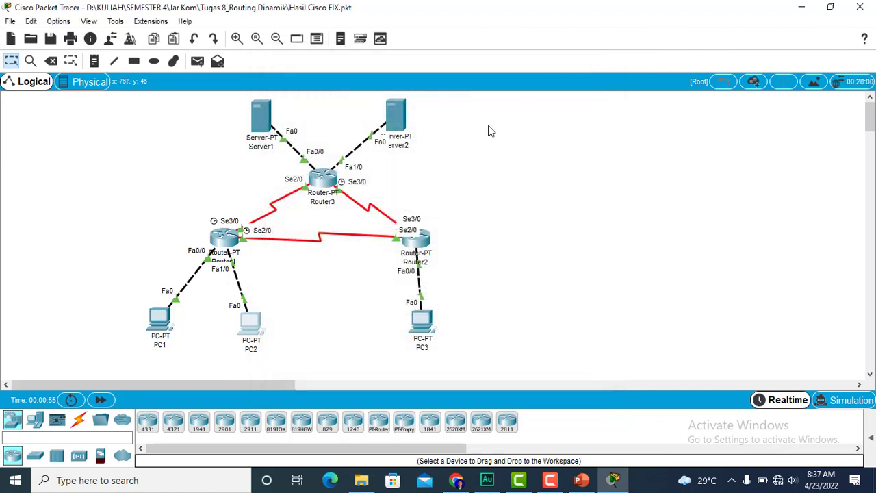
- Inspect PC3's IP Configuration for its address, subnet mask and gateway, and close the window
click(425, 323)
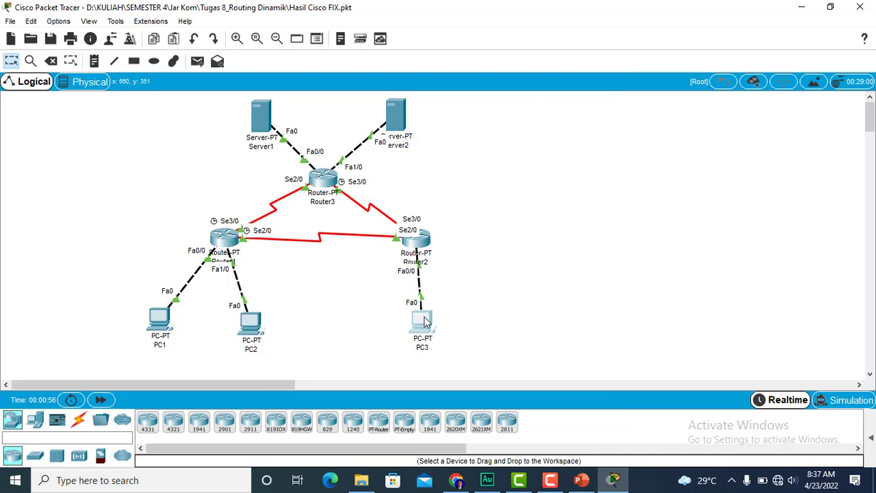
click(368, 83)
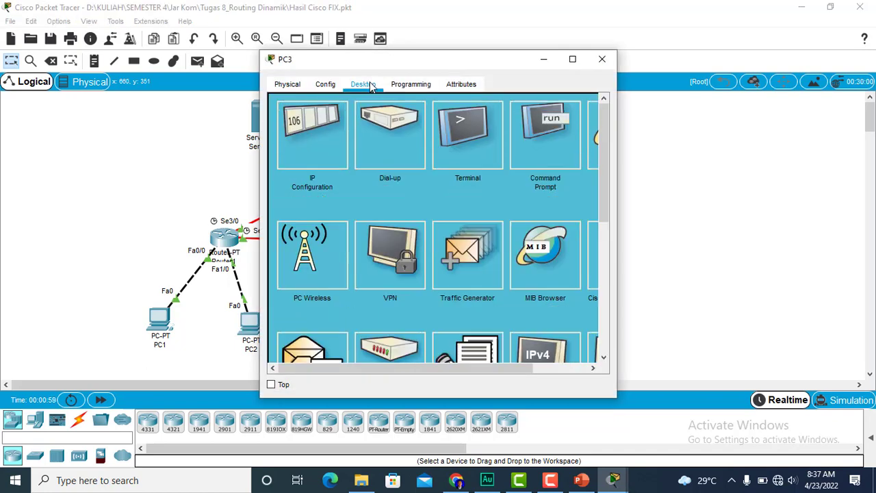
click(297, 149)
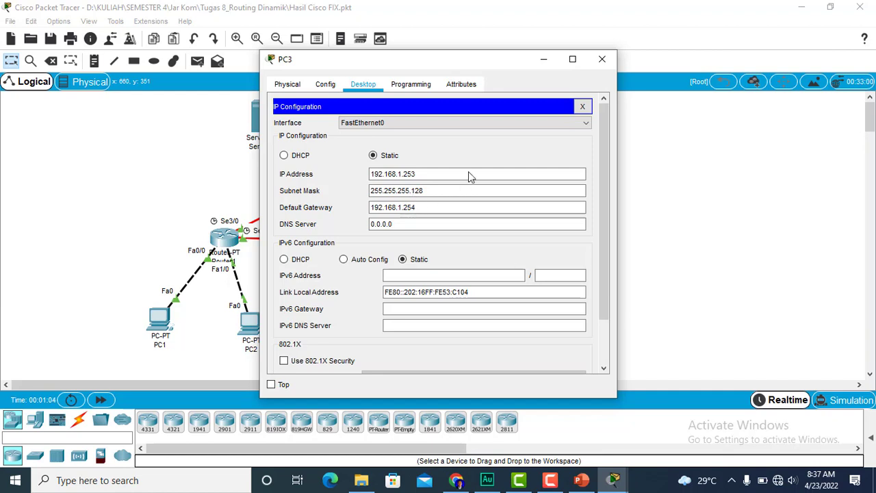
click(601, 62)
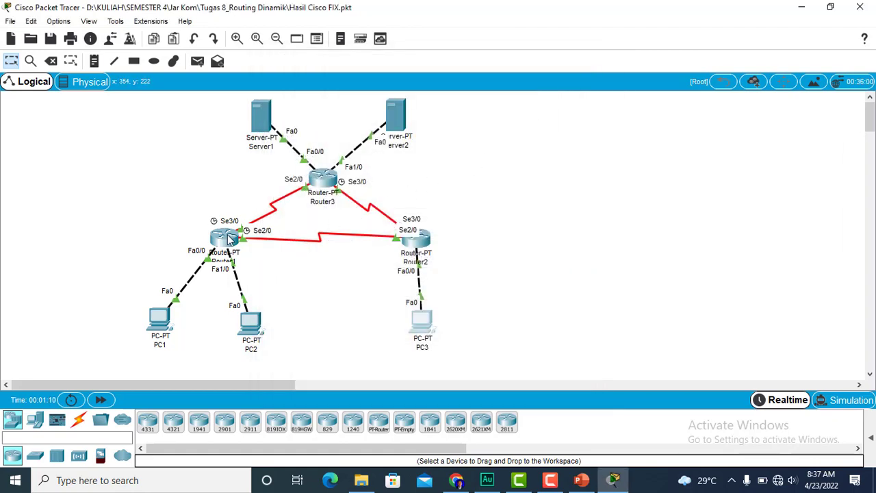
- Review the IP settings of Router1's FastEthernet0/0, FastEthernet1/0, Serial2/0 and Serial3/0 interfaces, and close its window
click(230, 238)
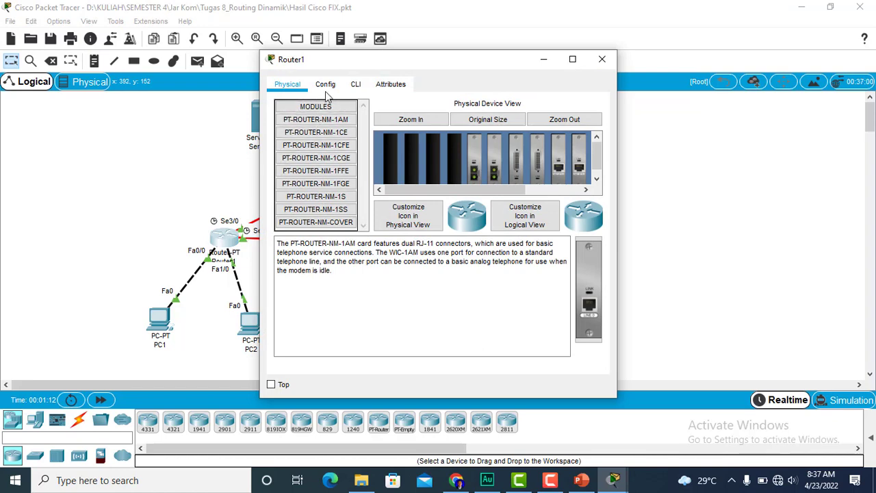
click(326, 88)
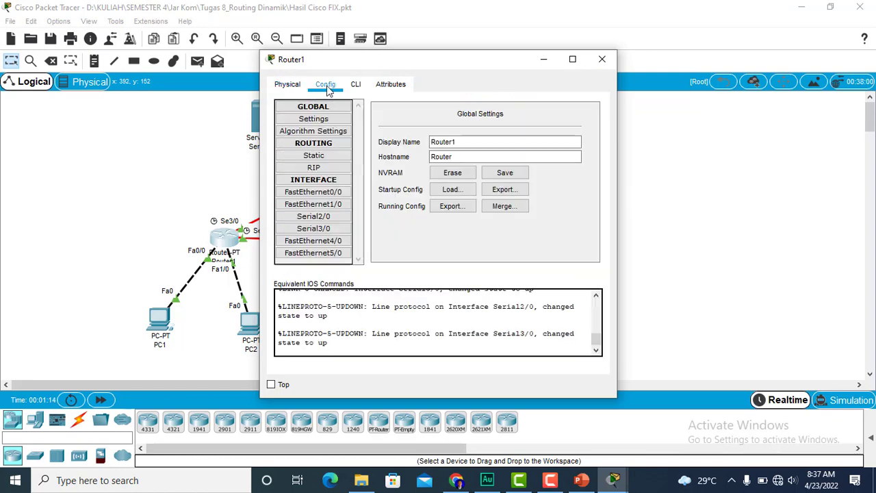
click(315, 192)
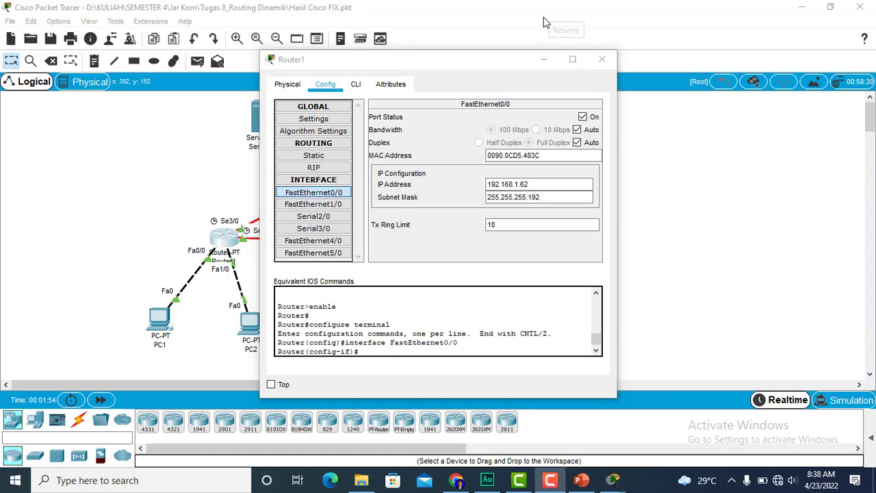
click(344, 210)
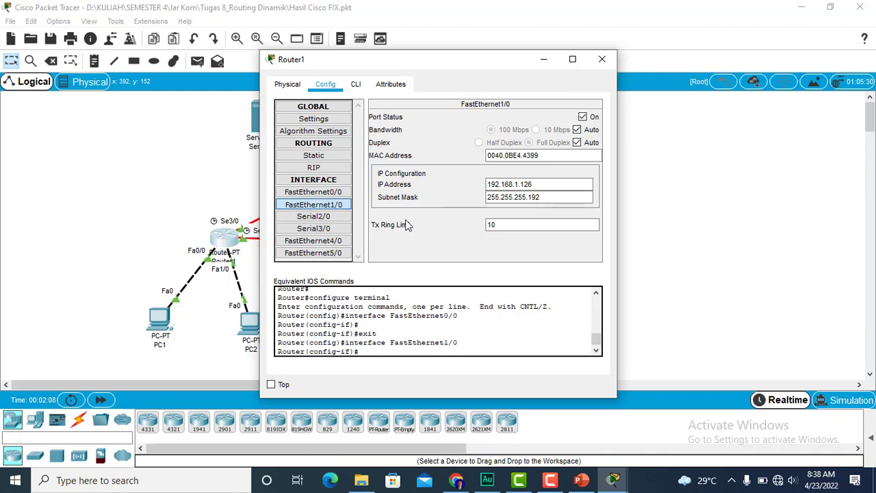
click(337, 217)
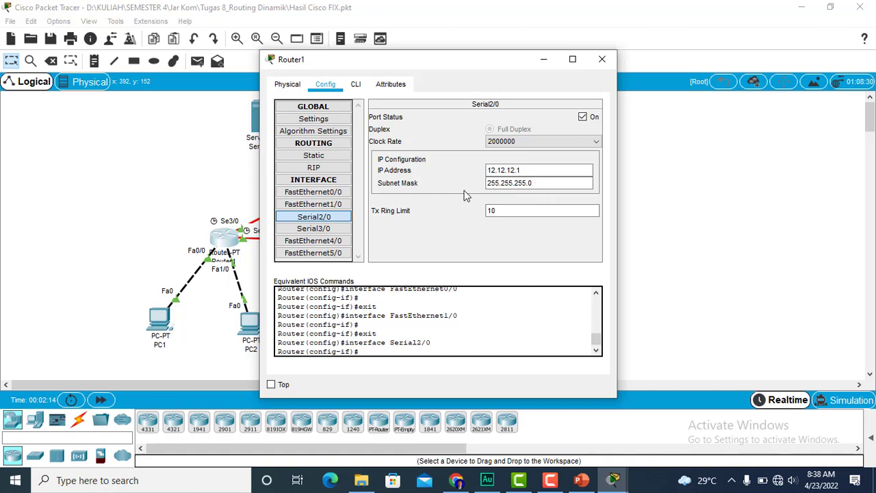
click(333, 231)
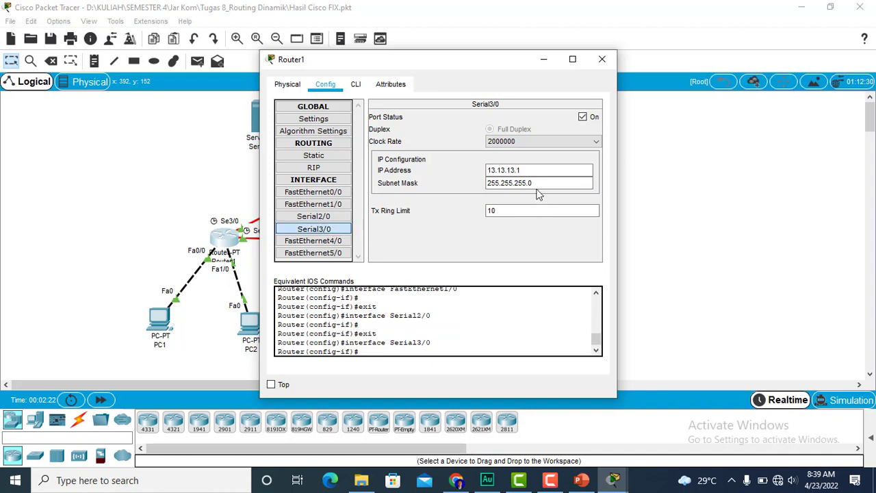
click(597, 61)
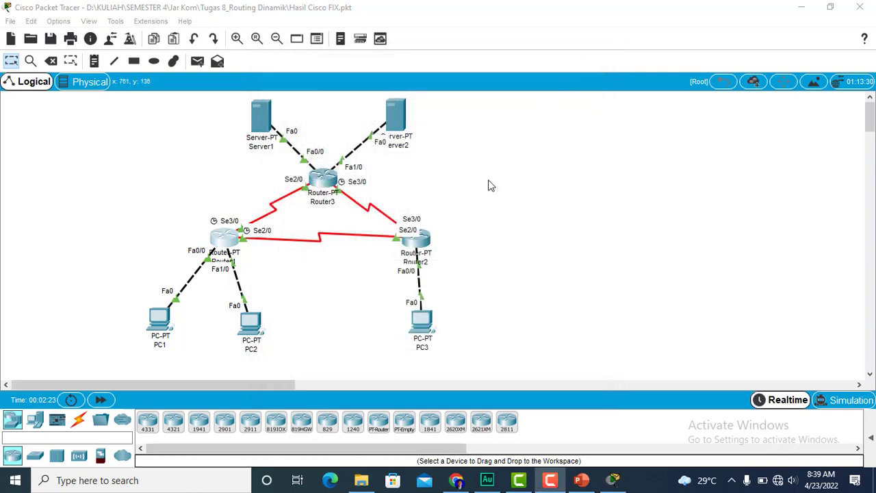
- Review the IP settings of Router2's FastEthernet0/0, Serial2/0 and Serial3/0 interfaces, and close its window
click(422, 242)
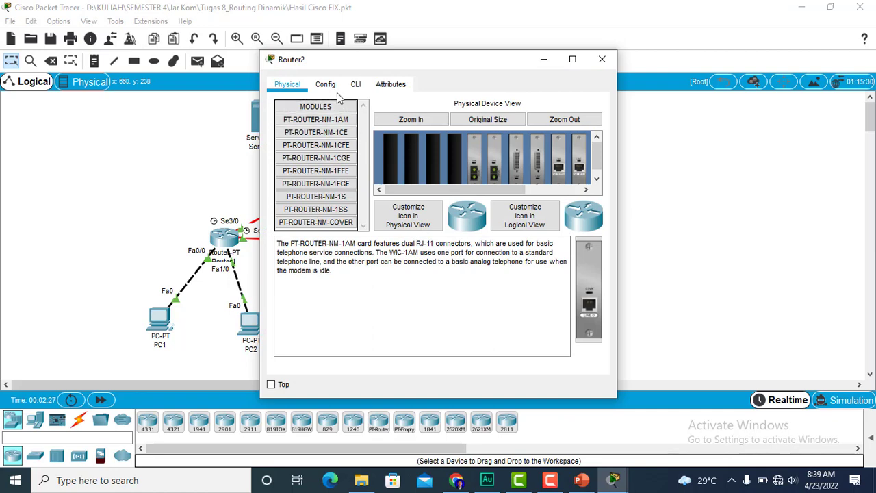
click(327, 84)
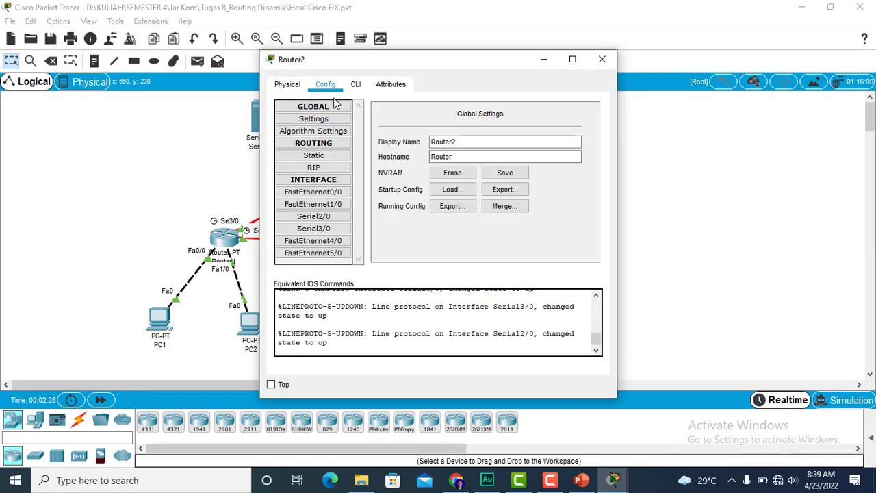
click(336, 192)
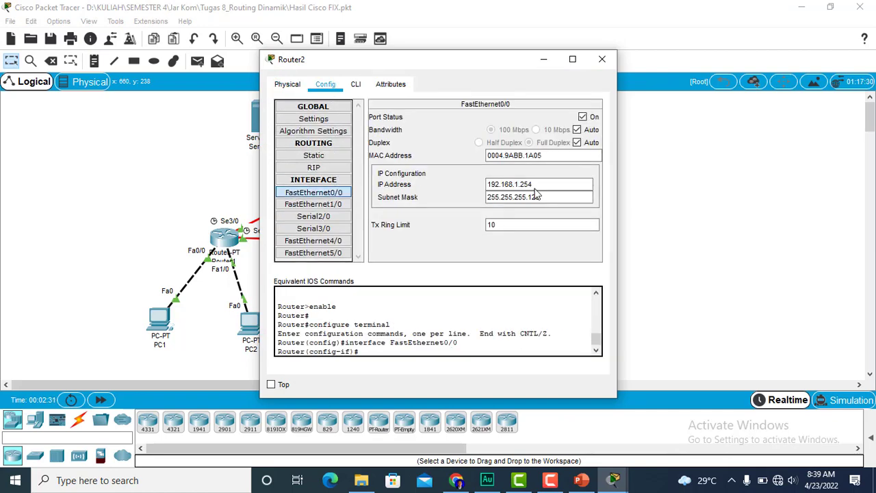
text(28)
click(337, 219)
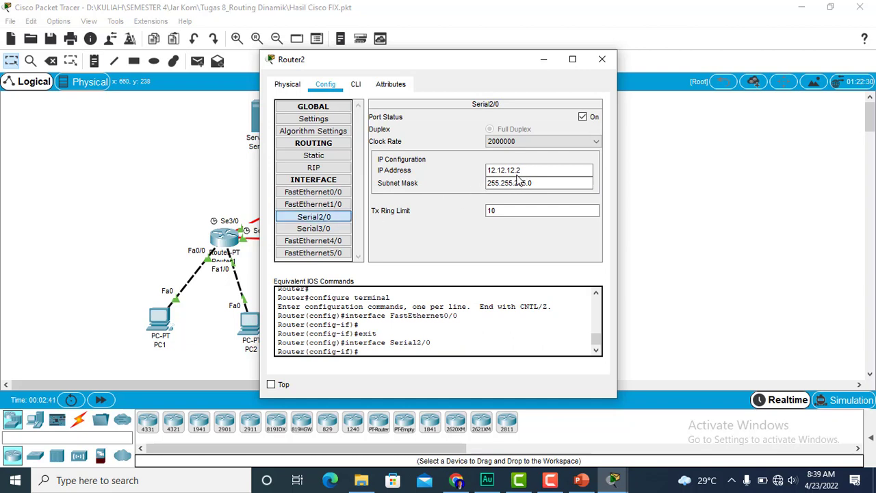
click(332, 229)
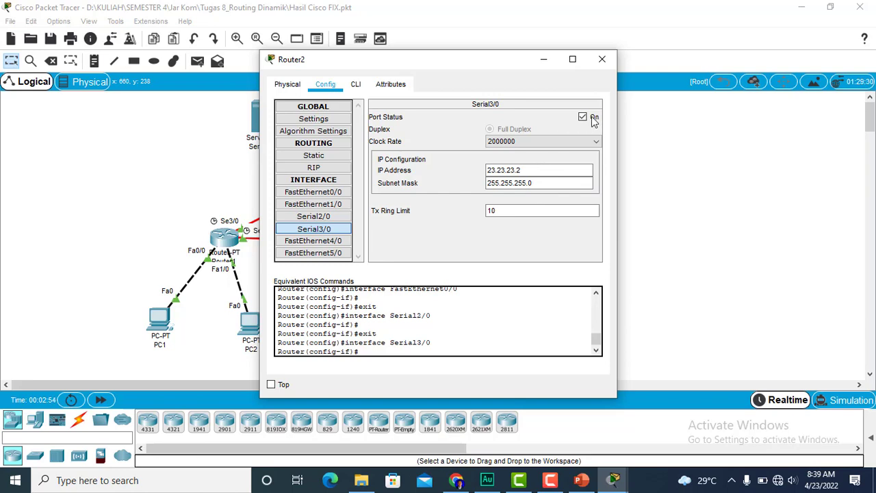
click(603, 61)
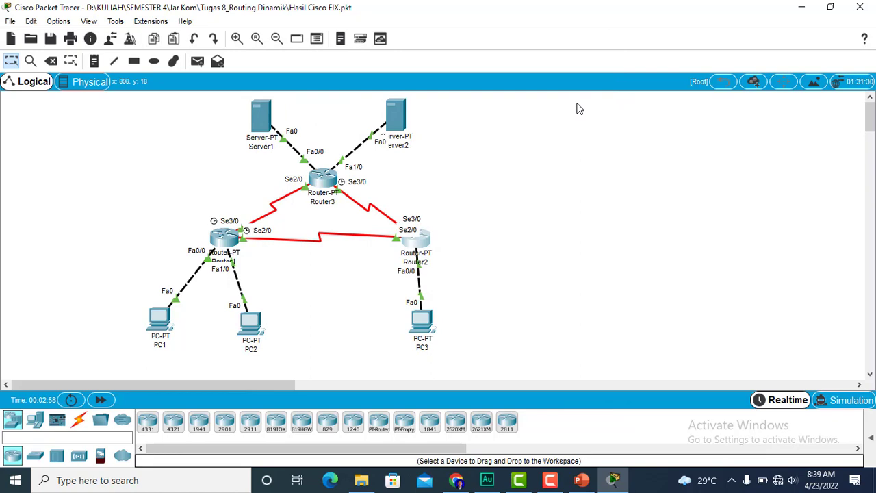
- Review the IP settings of Router3's FastEthernet0/0, FastEthernet1/0, Serial2/0 and Serial3/0 interfaces, and close its window
click(324, 194)
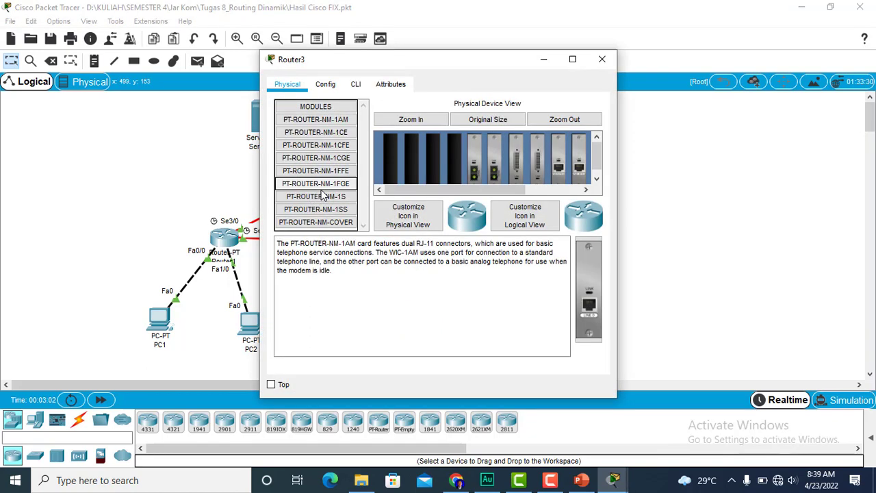
click(325, 84)
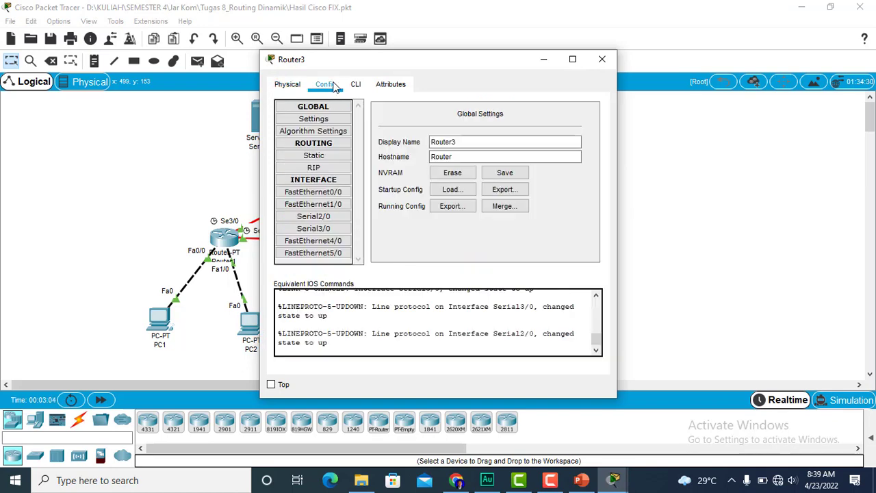
click(328, 193)
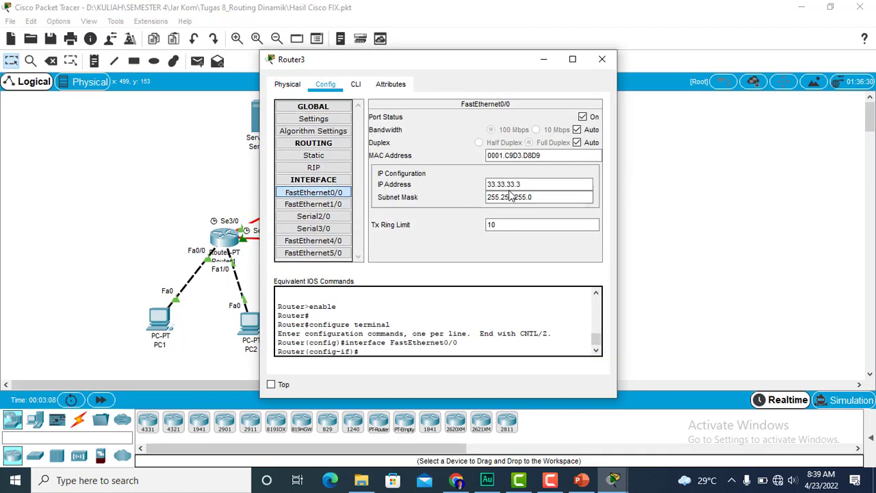
click(339, 207)
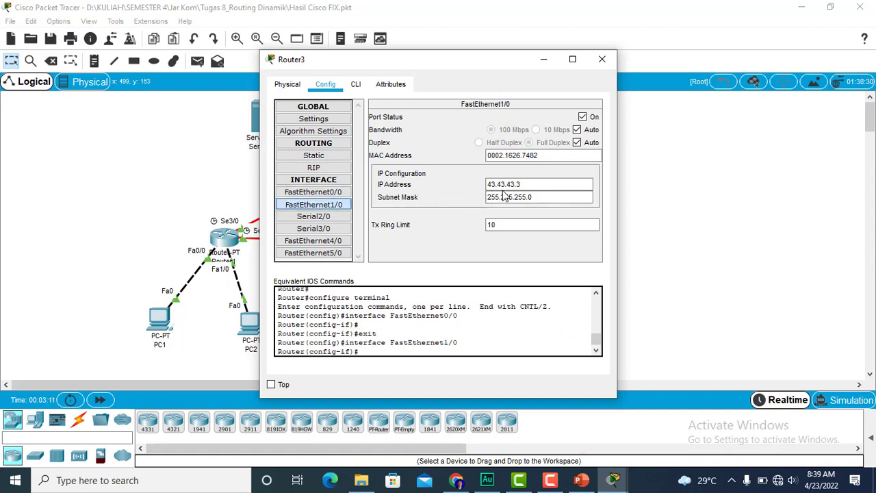
click(339, 217)
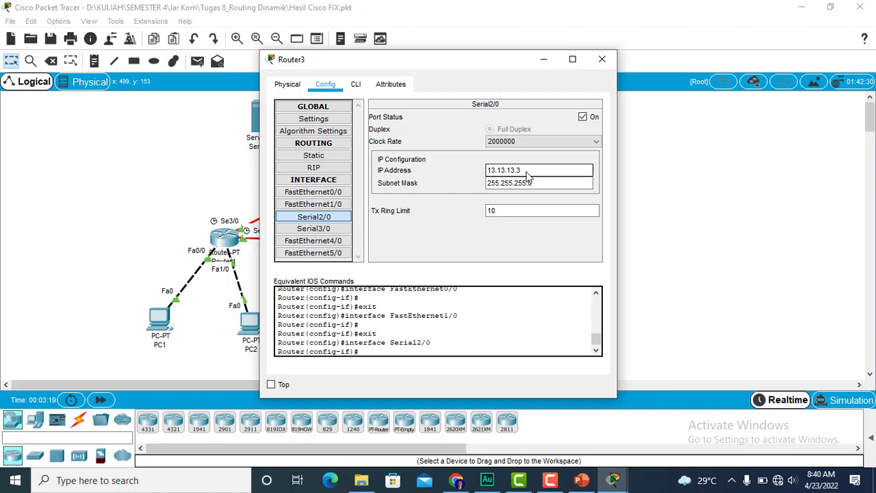
click(328, 222)
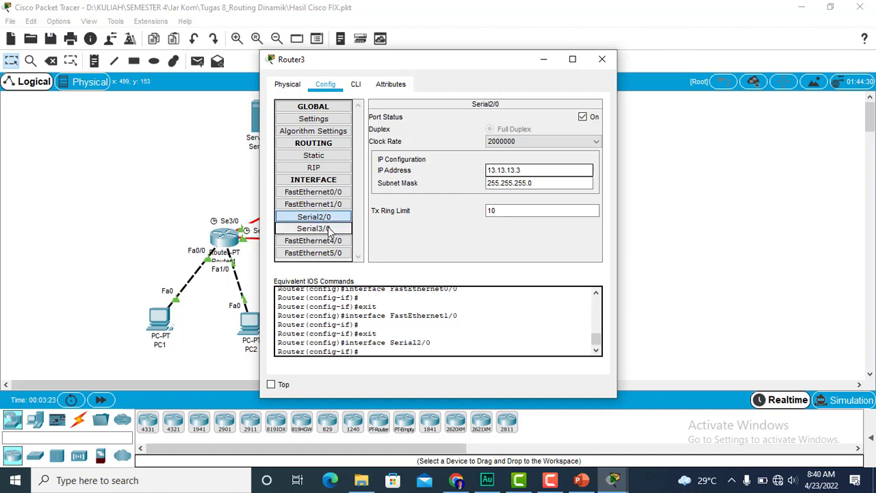
click(328, 229)
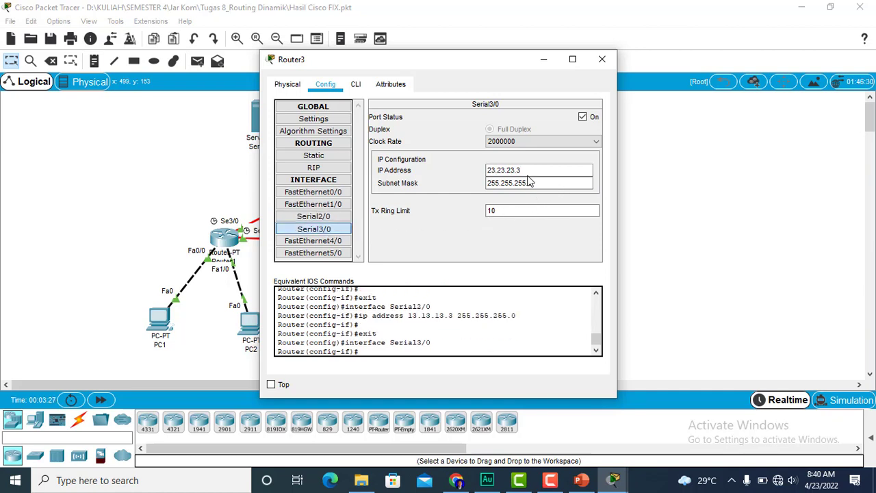
click(600, 62)
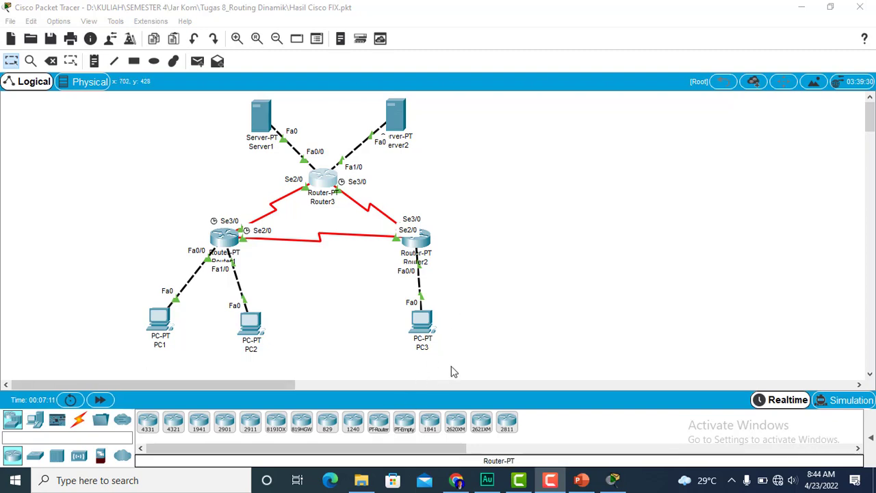
- Switch to the ROUTING DINAMIK page in Chrome and find the RIP network entries given for Router1
mouse_move(464, 471)
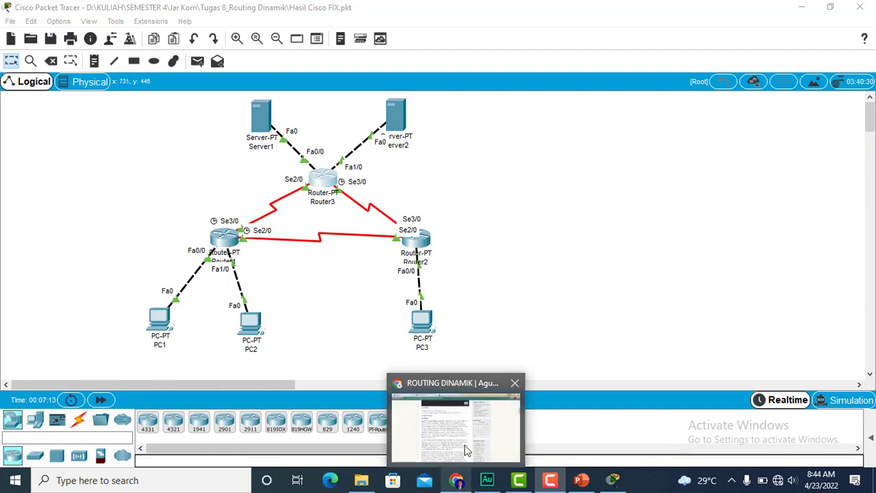
click(467, 447)
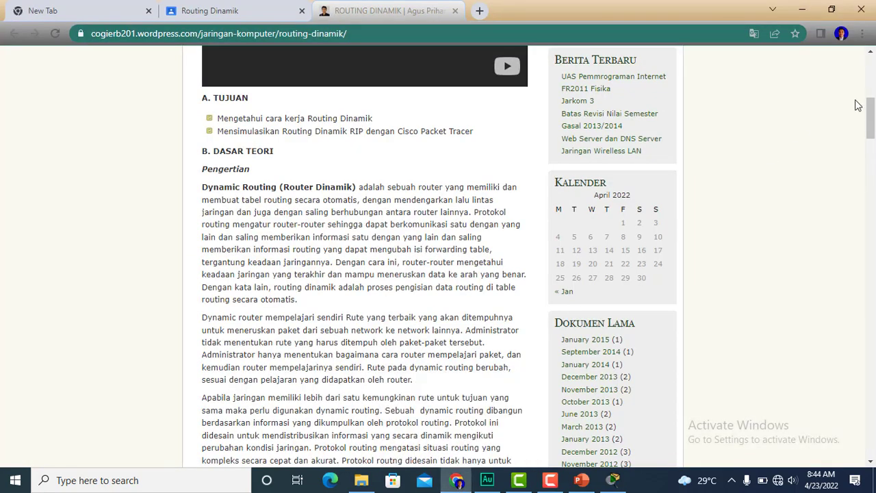
drag(870, 116, 825, 281)
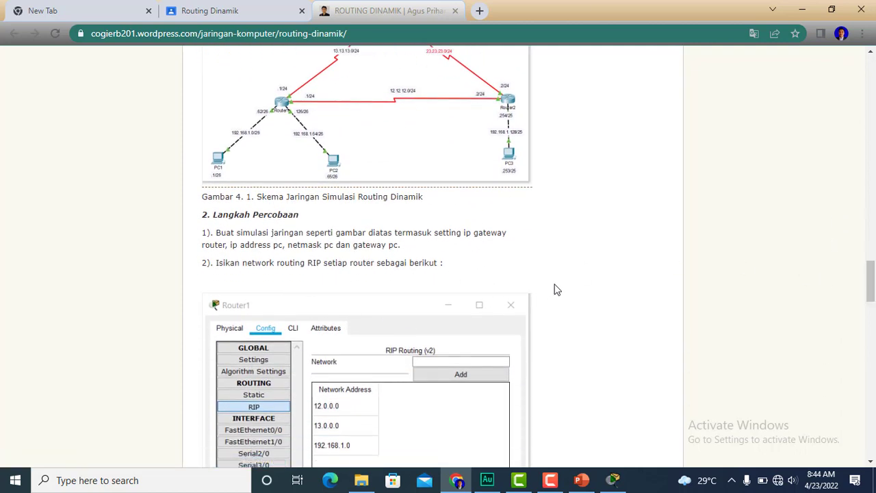
scroll(712, 286, down, 3)
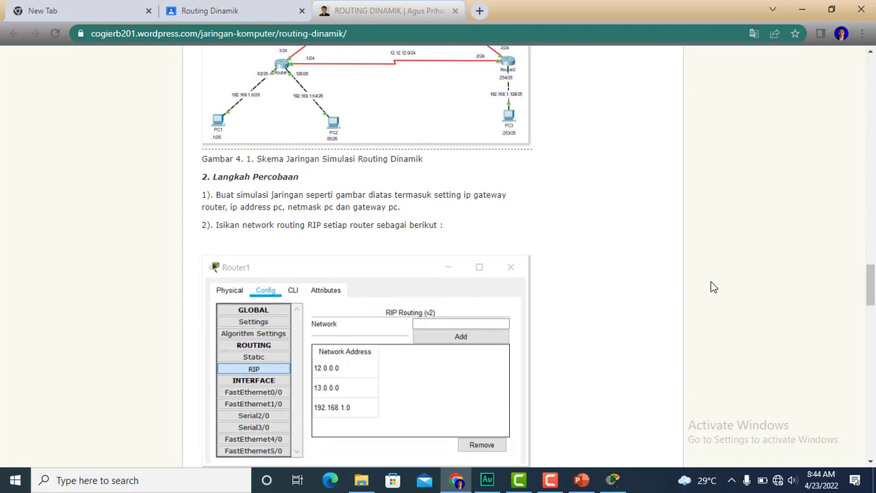
- Shrink the browser window to uncover the network topology in Cisco Packet Tracer, and open Router1's RIP routing settings
scroll(712, 286, down, 2)
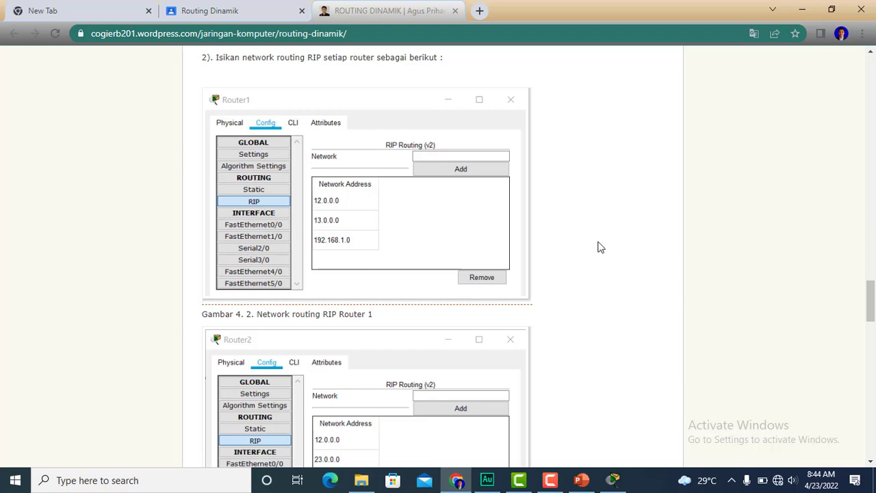
click(832, 9)
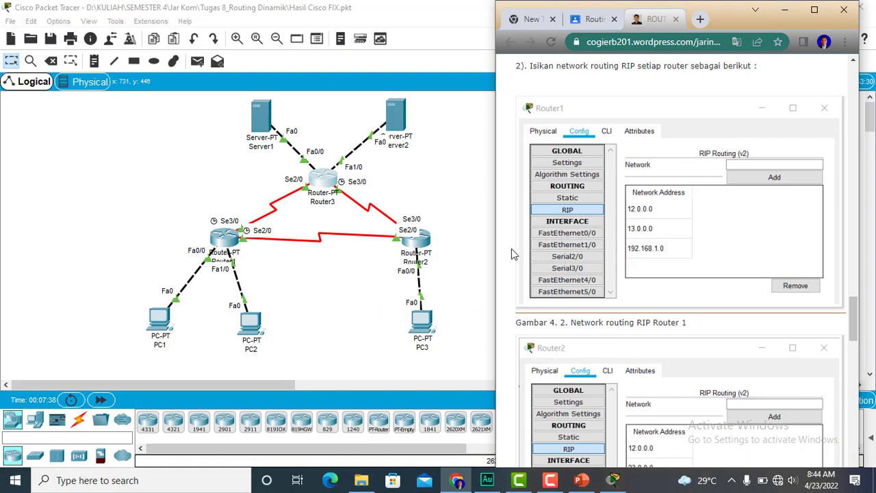
click(226, 243)
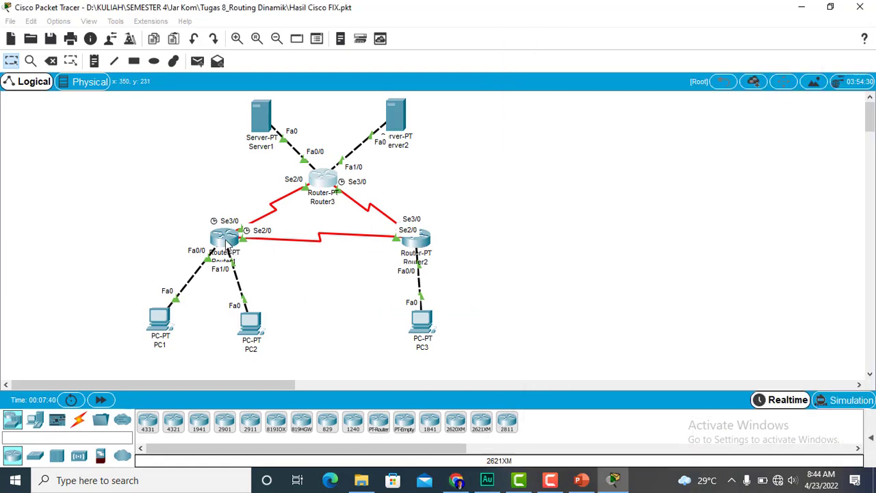
click(226, 243)
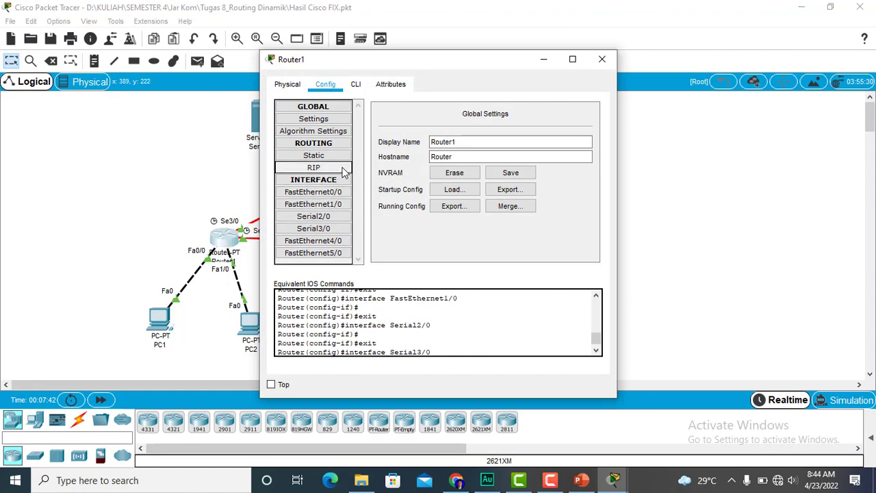
click(345, 171)
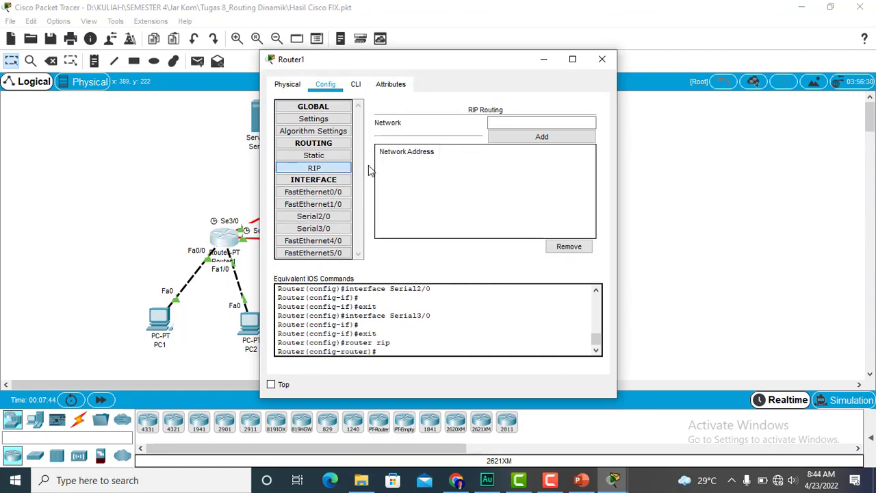
- Remove Router1's static routes for 33.33.33.0/24, 43.43.43.0/24 and 192.168.1.128/25
click(329, 156)
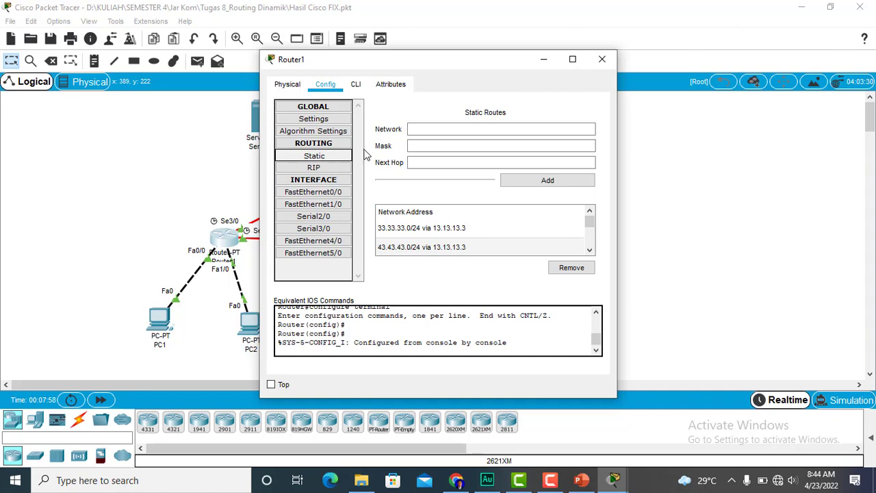
mouse_move(590, 226)
mouse_down()
mouse_move(590, 239)
mouse_move(591, 221)
mouse_up()
click(567, 230)
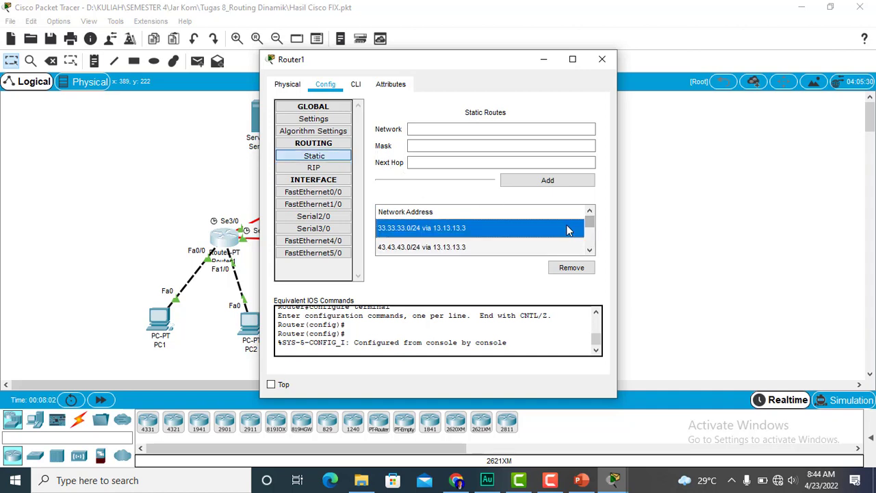
click(582, 267)
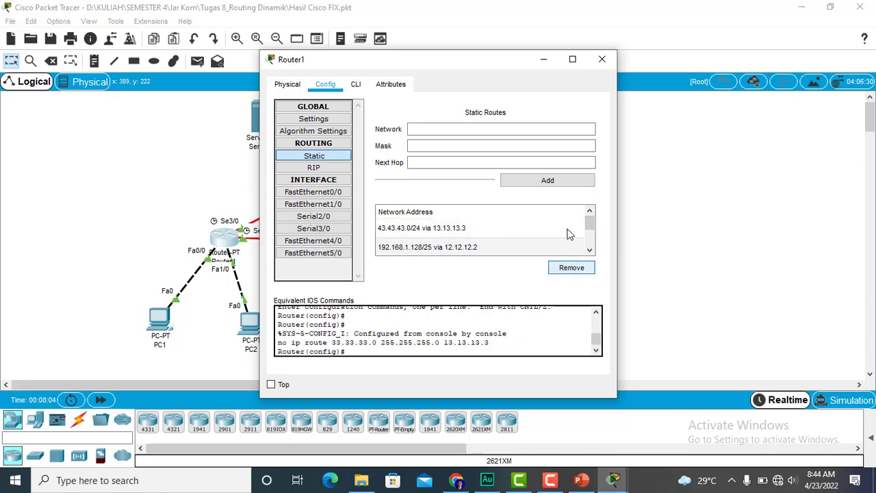
click(569, 230)
click(572, 268)
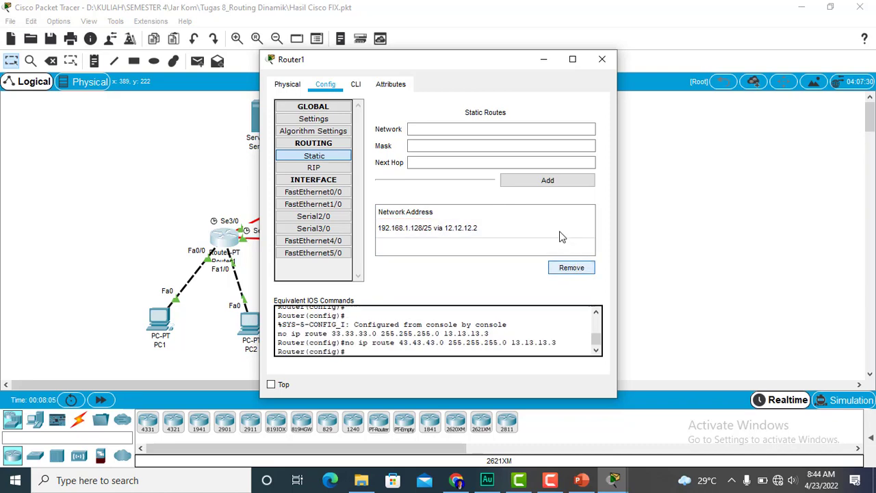
click(561, 233)
click(568, 268)
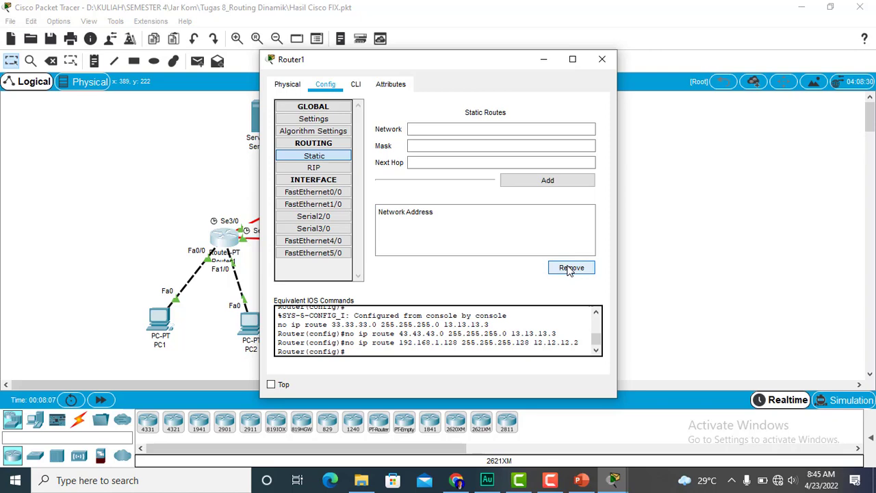
- Reopen Router1's RIP routing settings and arrange its window beside the guide in Chrome
click(344, 171)
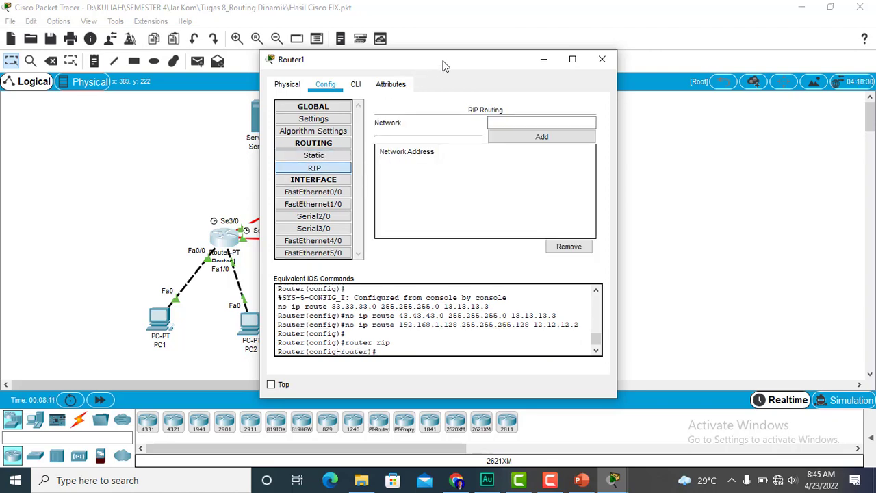
drag(441, 66, 311, 62)
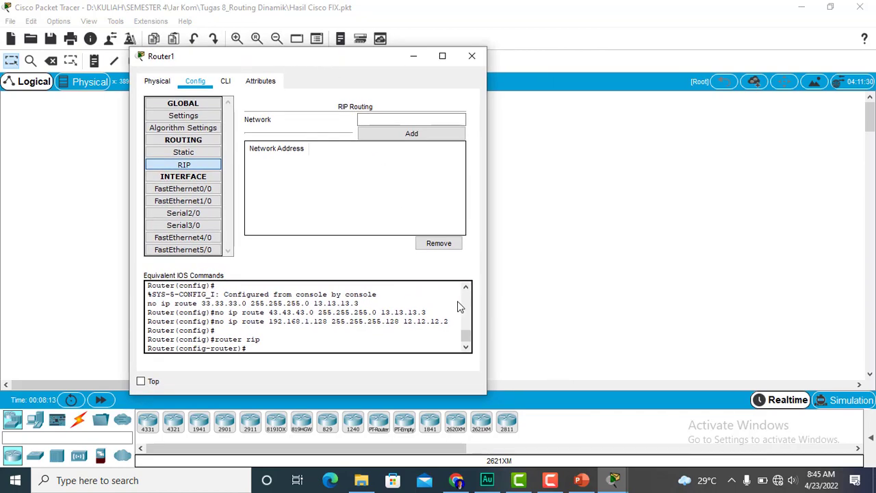
mouse_move(457, 481)
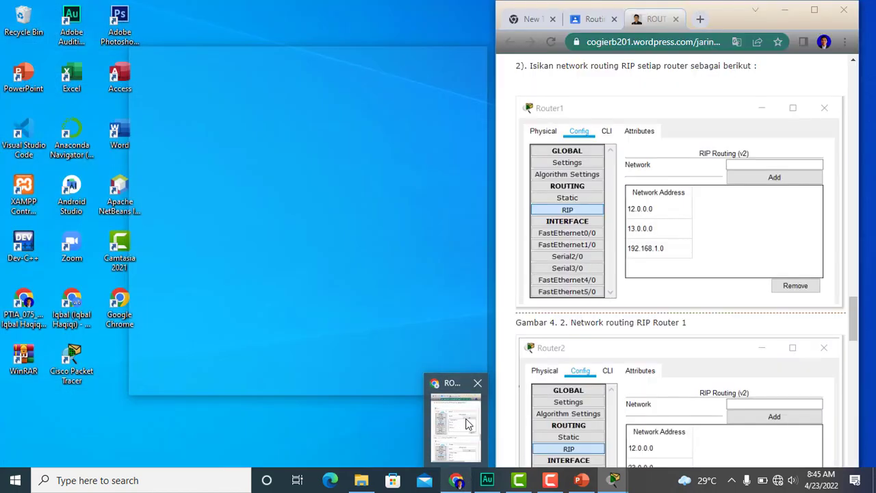
click(478, 435)
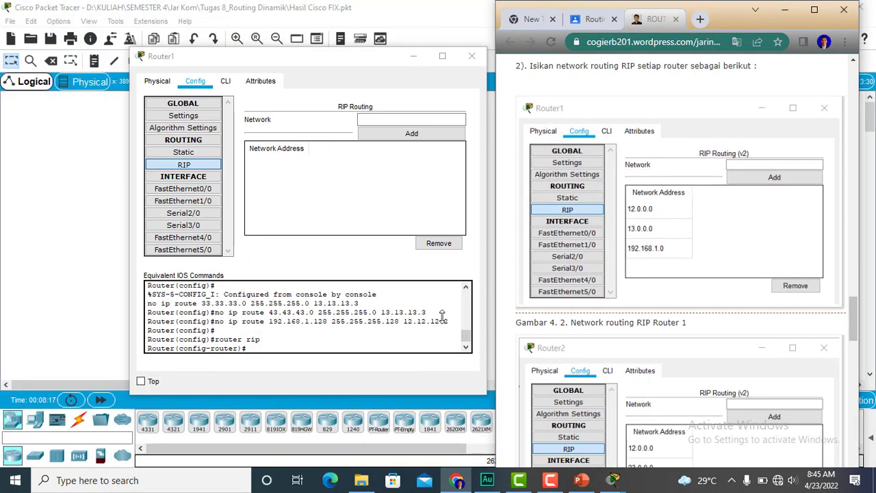
- Add the network 12.0.0.0 to Router1's RIP routing
click(402, 120)
text(12)
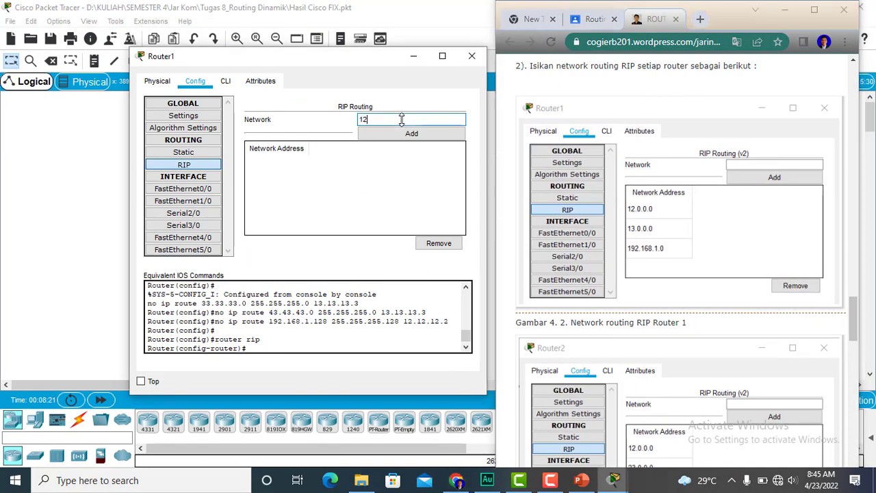
text(.1)
text(2)
text(0.0.0)
click(418, 133)
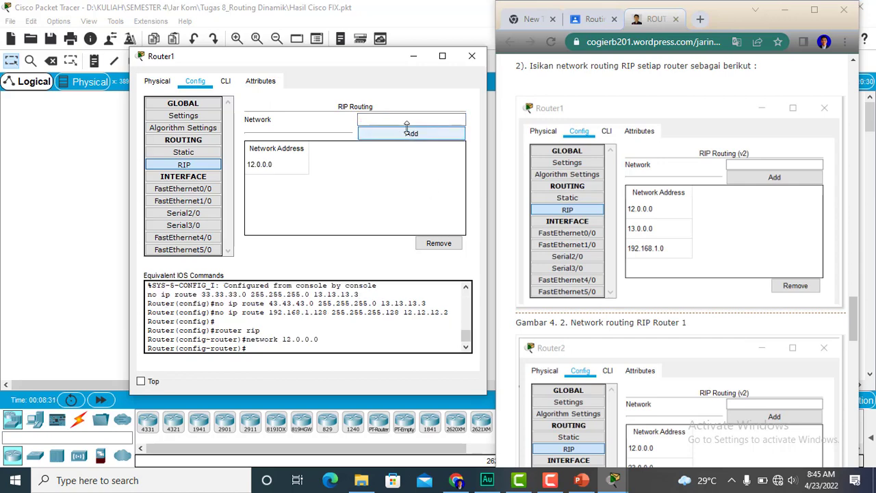
- Add the network 13.0.0.0 to Router1's RIP routing
click(400, 121)
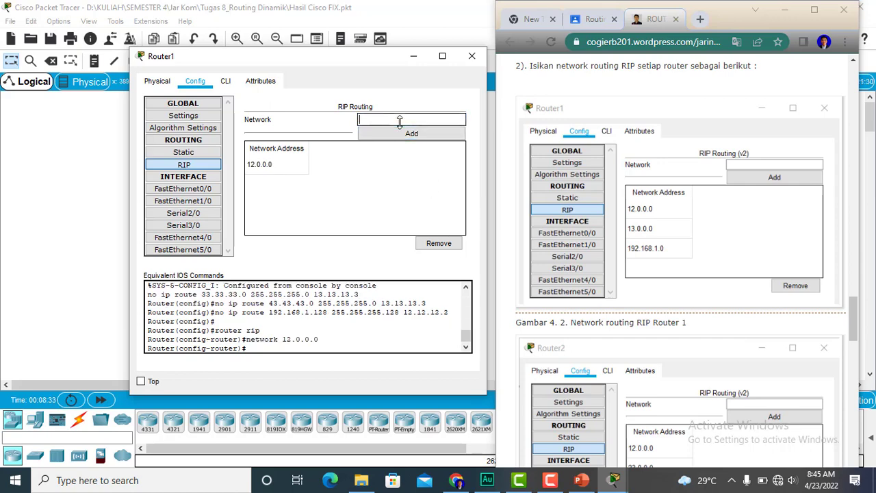
text(13.0.0.0)
click(404, 133)
- Add the network 192.168.1.0 to Router1's RIP routing and close the router's window
click(381, 118)
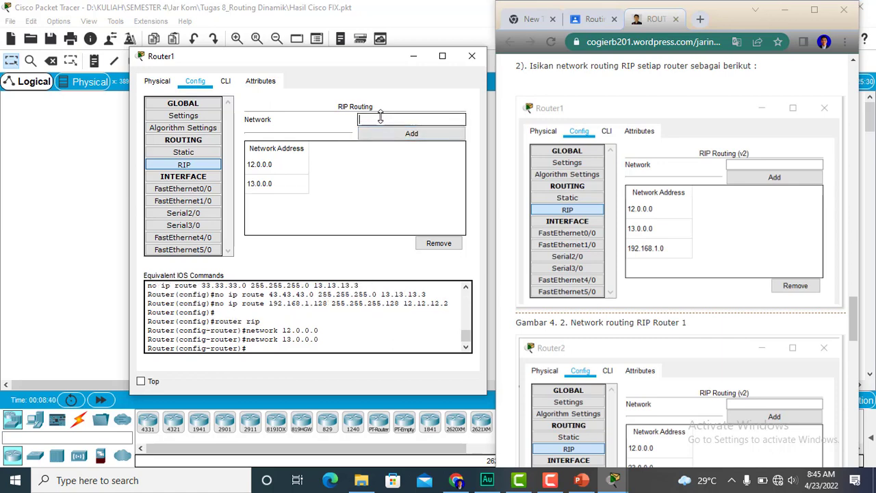
text(192.168.1.0)
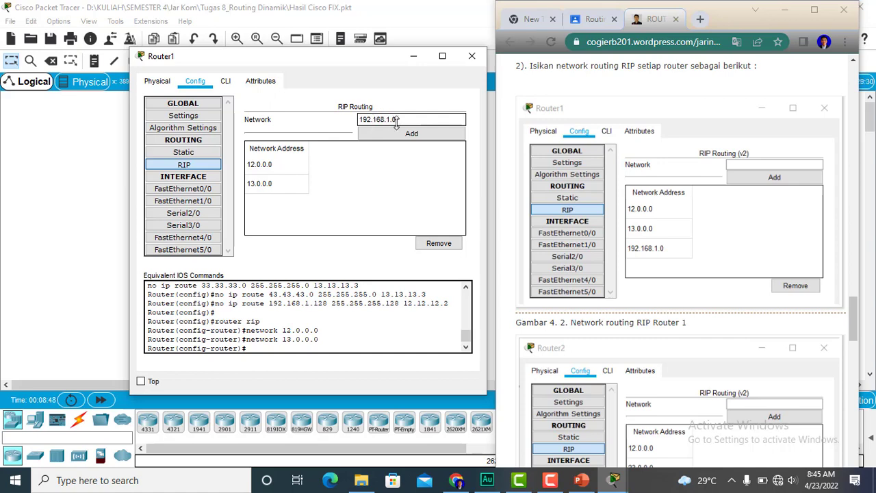
click(406, 134)
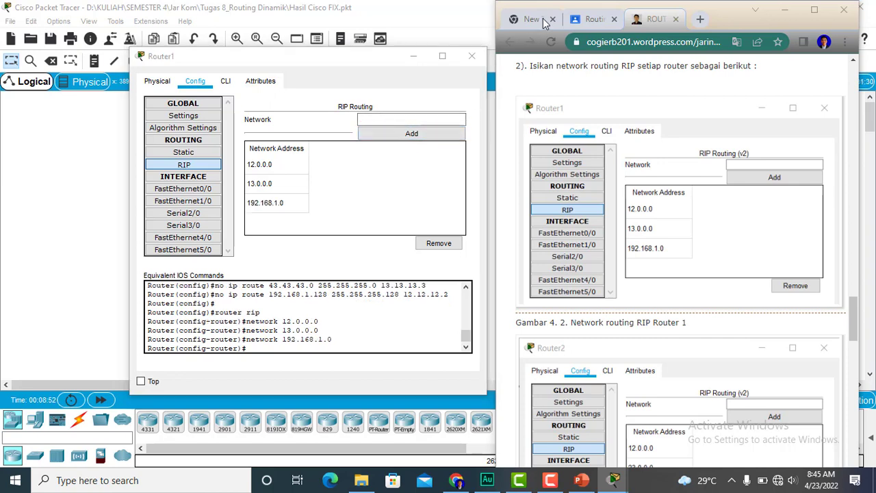
click(482, 60)
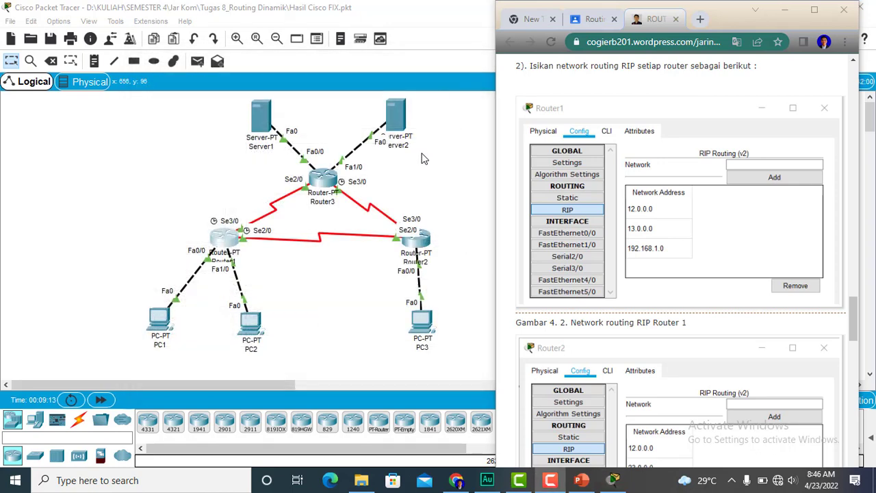
- Remove Router2's static routes for 33.33.33.0/24, 43.43.43.0/24 and 192.168.1.0/25
click(421, 242)
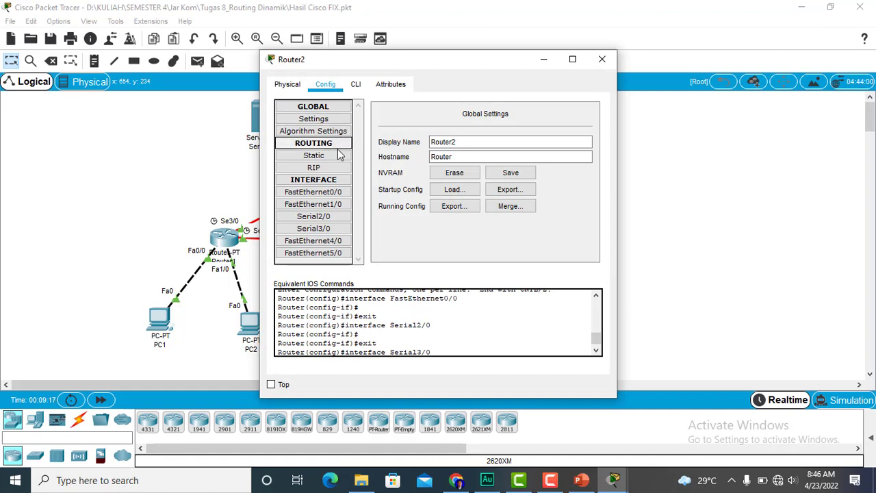
click(339, 157)
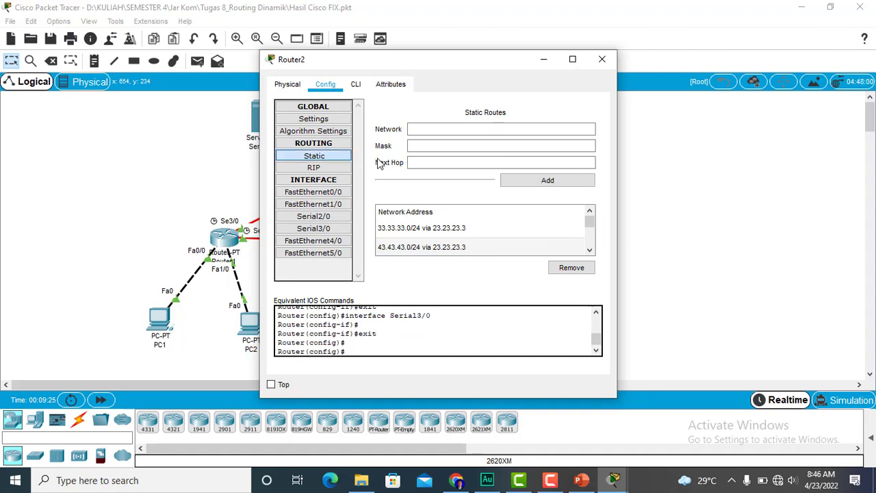
click(532, 230)
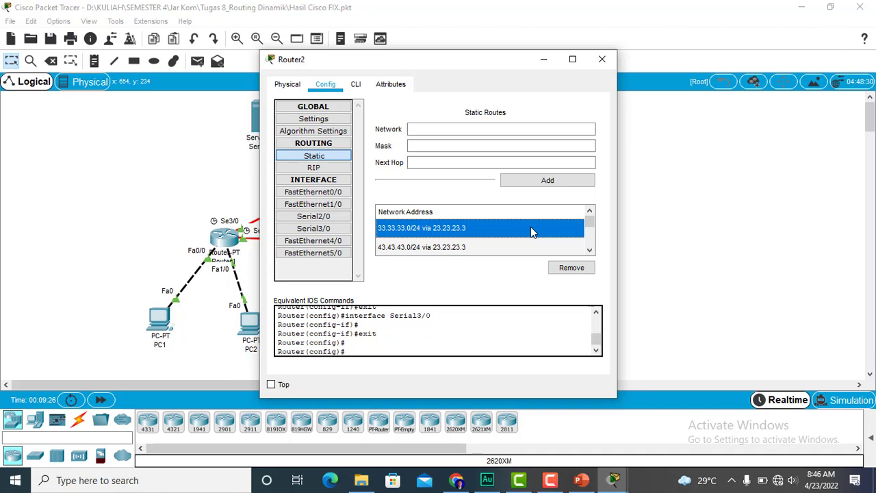
click(572, 267)
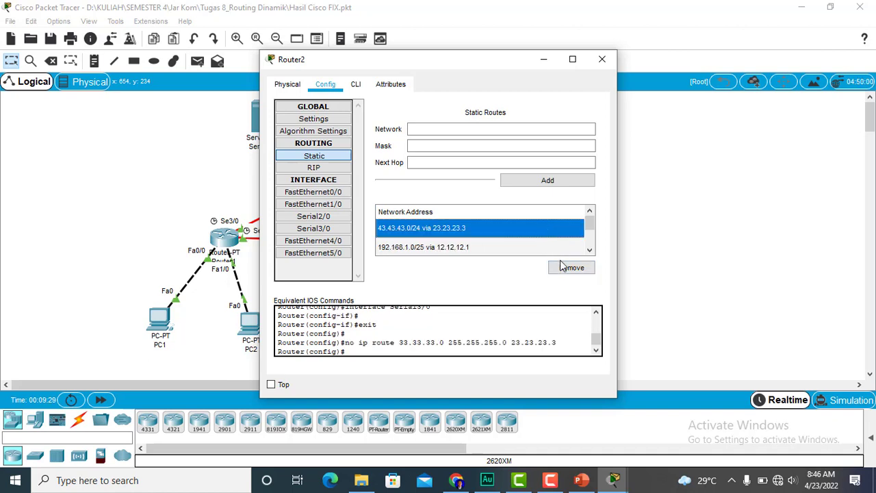
click(571, 268)
click(546, 234)
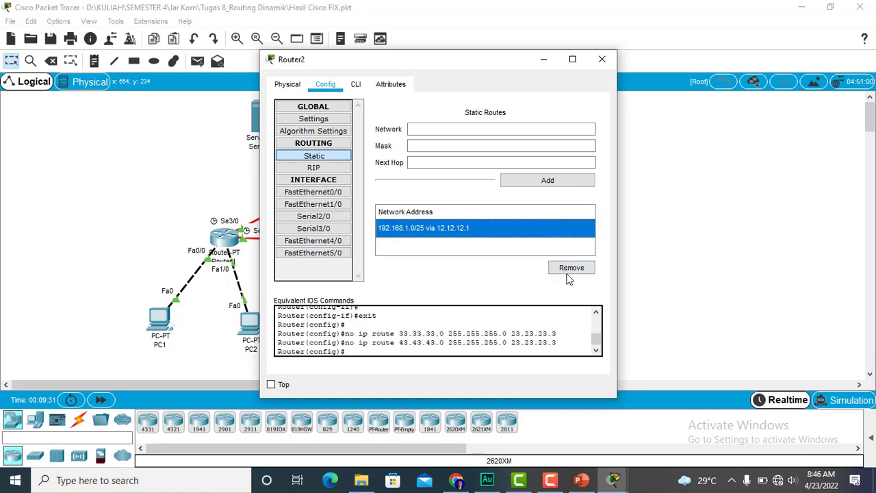
click(571, 268)
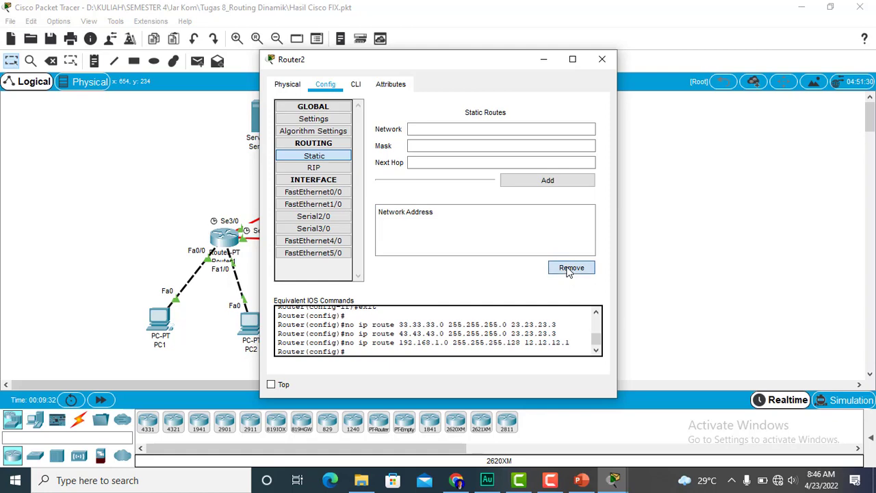
- Open Router2's RIP routing settings and place them beside the guide's RIP entries for Router2 in Chrome
click(345, 170)
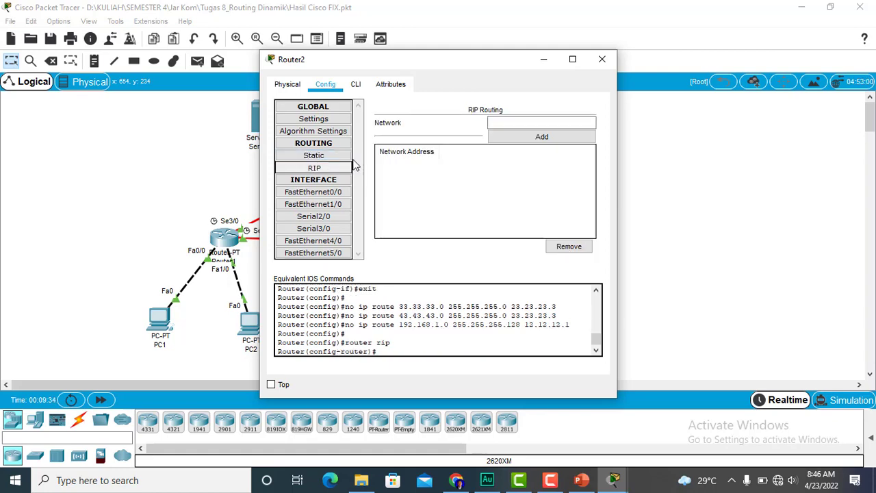
drag(421, 61, 252, 53)
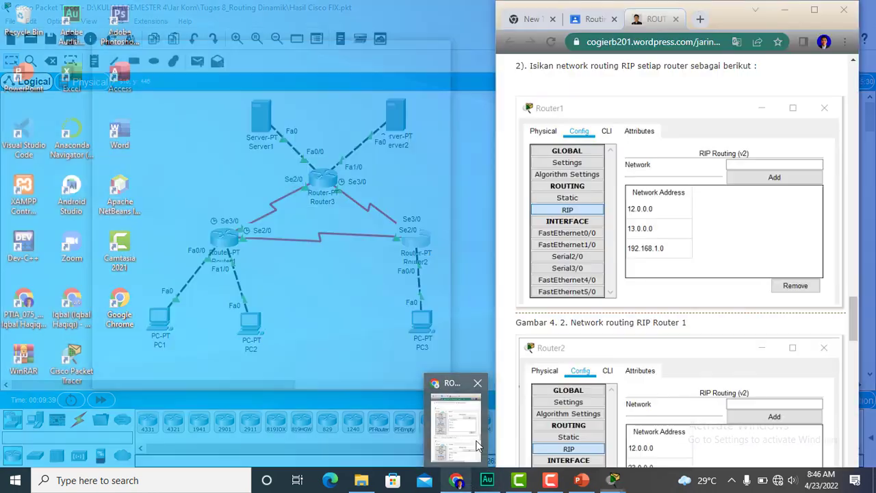
click(455, 414)
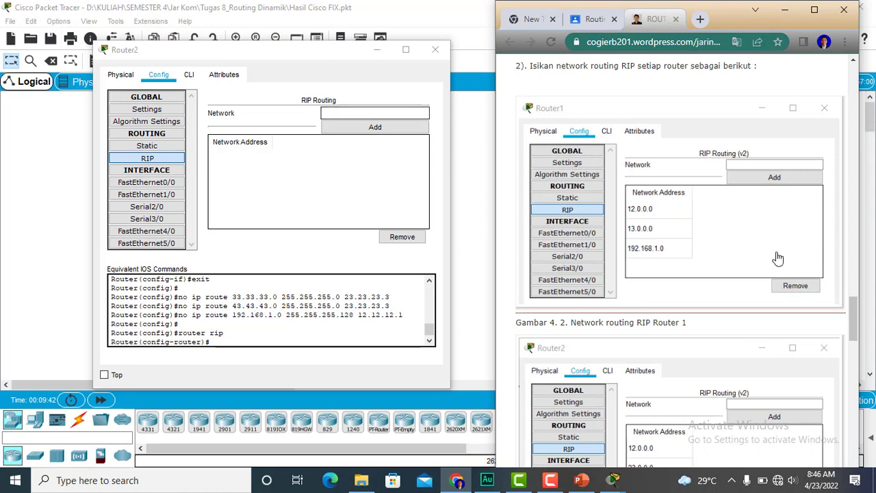
drag(857, 315, 859, 331)
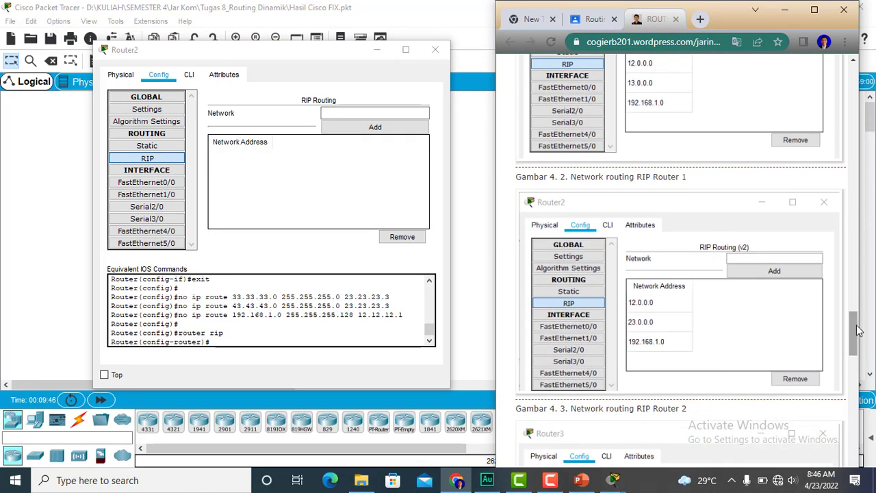
- Add the network 12.0.0.0 to Router2's RIP routing
click(376, 114)
text(1)
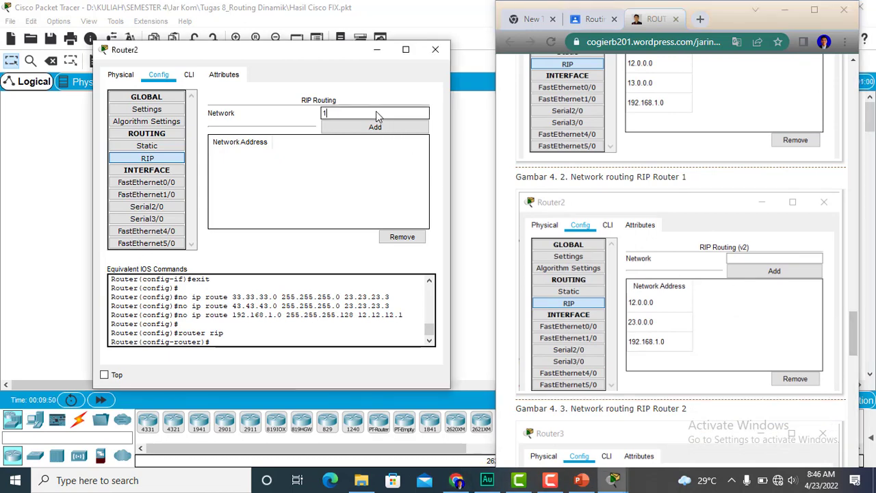
text(2.0.0.0)
click(380, 127)
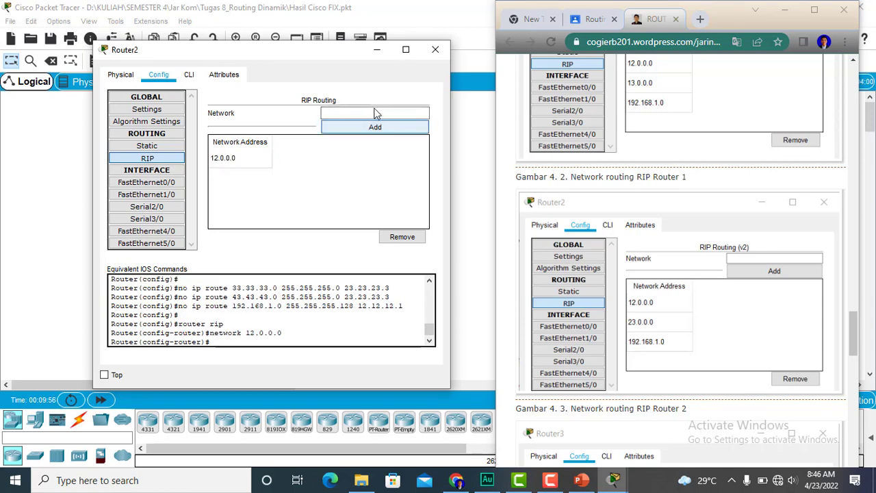
- Add the network 23.0.0.0 to Router2's RIP routing
click(375, 113)
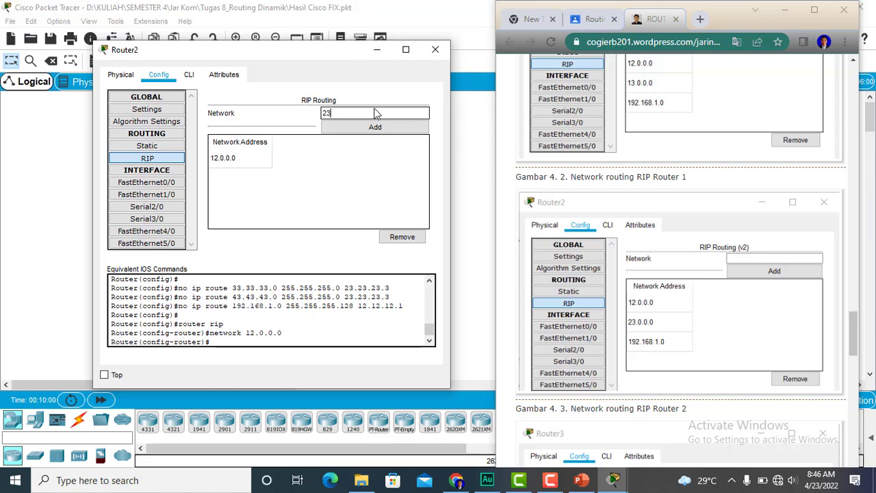
text(23.0.0.0)
click(382, 128)
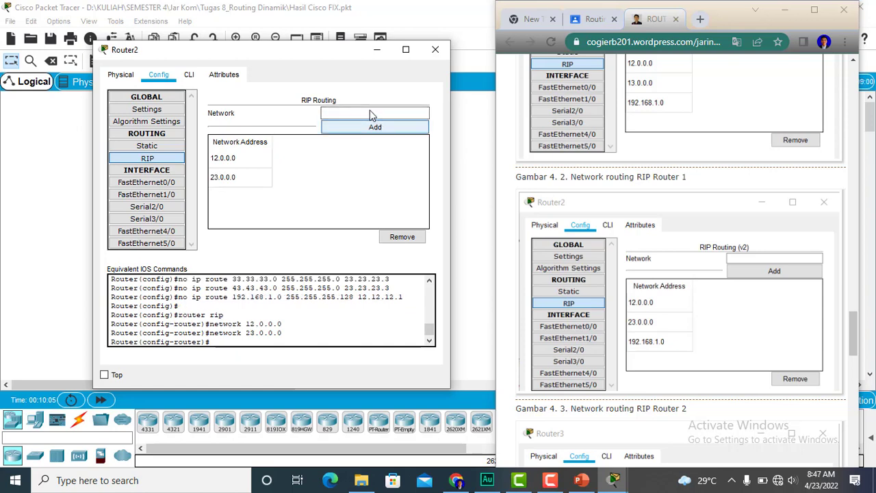
- Add the network 192.168.1.0 to Router2's RIP routing and close Router2's settings
click(370, 115)
text(192)
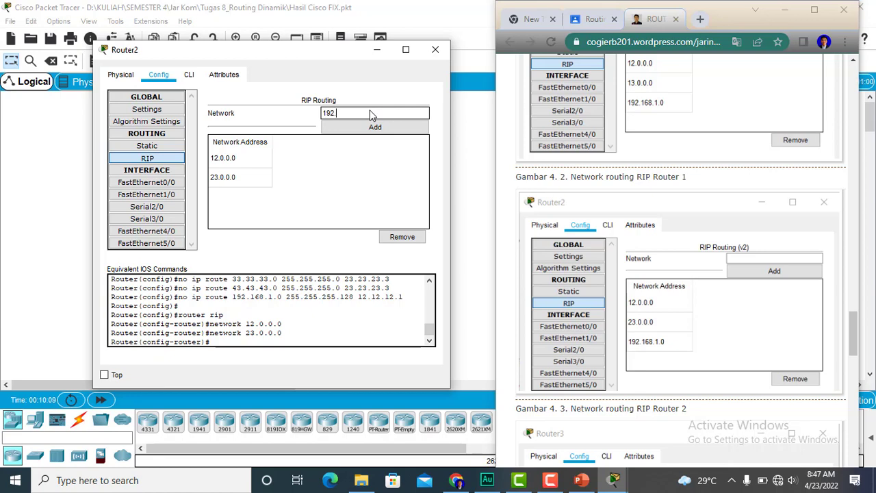
text(.168.1.0)
click(377, 124)
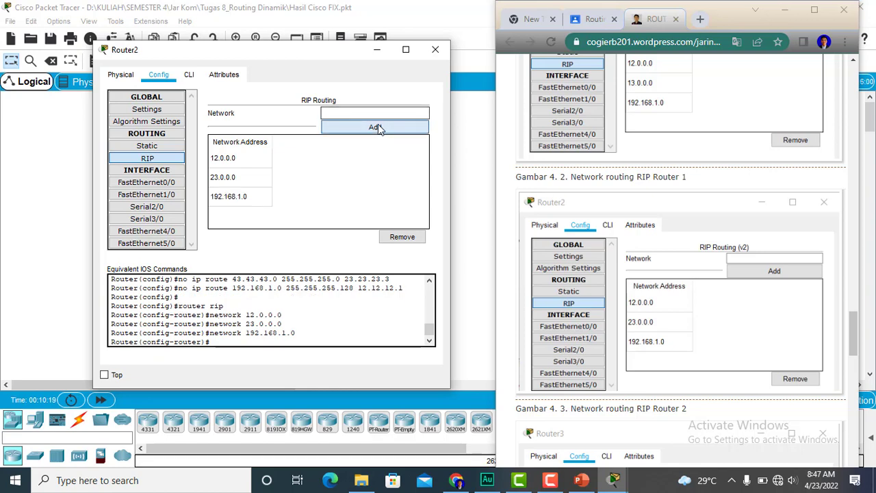
click(438, 51)
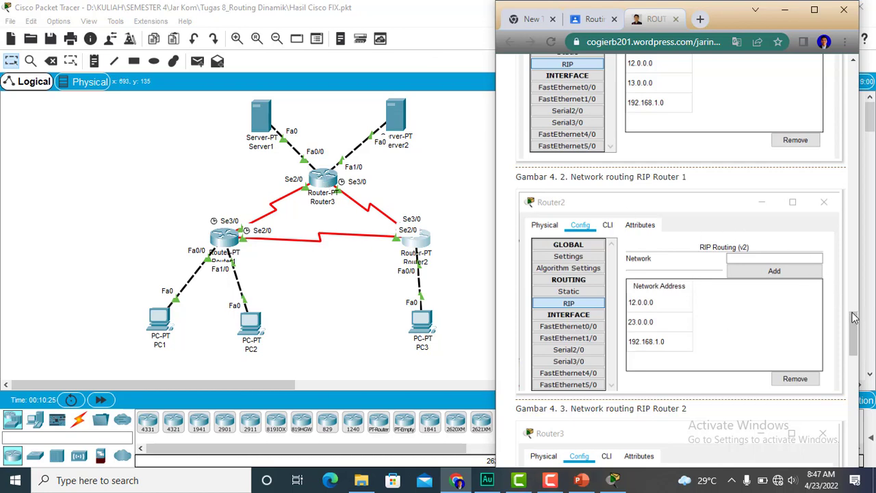
- Remove Router3's static routes for 192.168.1.0/25 and 192.168.1.128/25
drag(854, 318, 859, 348)
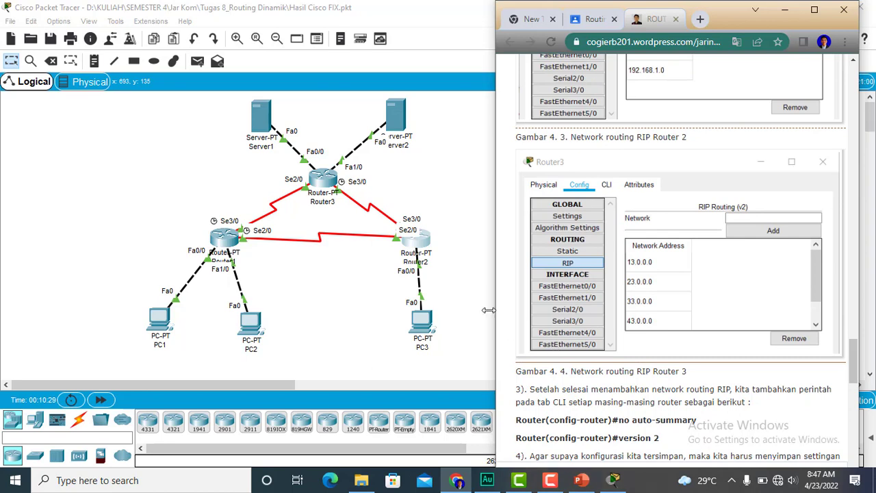
click(326, 188)
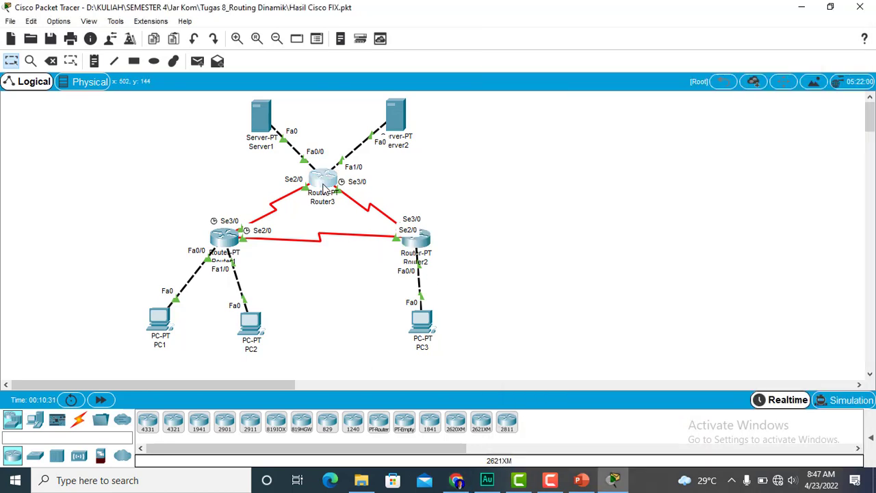
click(326, 189)
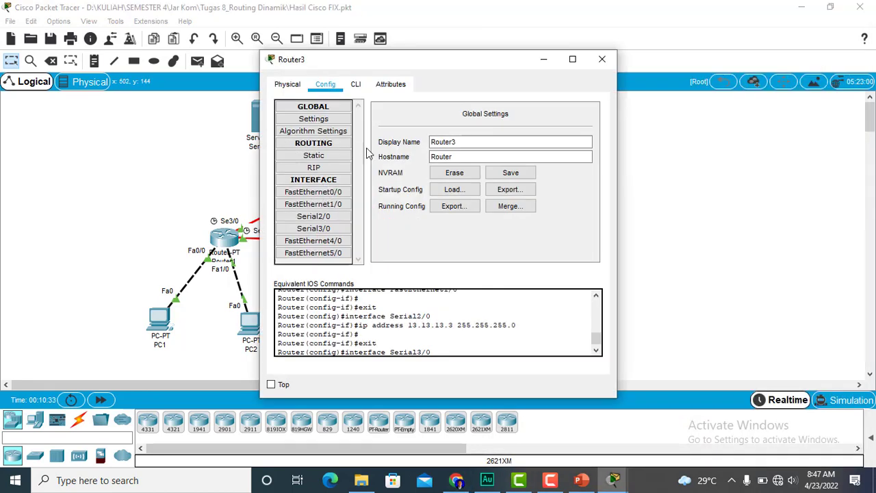
click(327, 162)
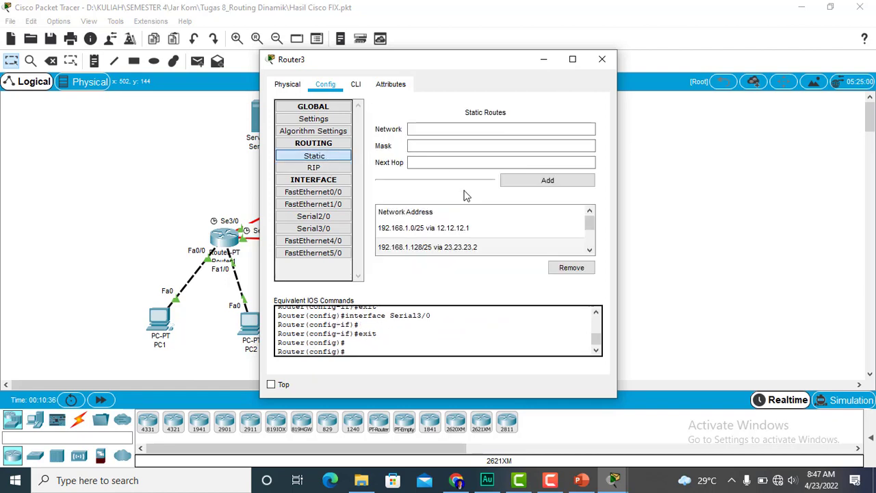
click(486, 227)
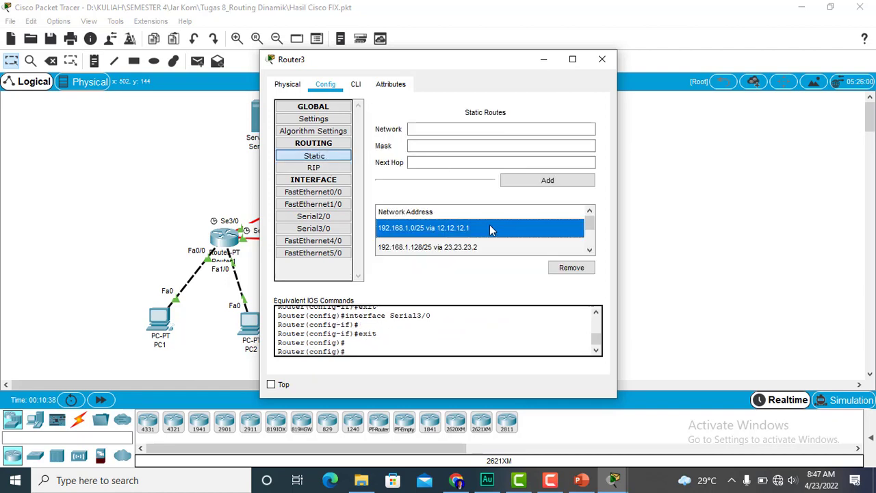
click(556, 267)
click(526, 228)
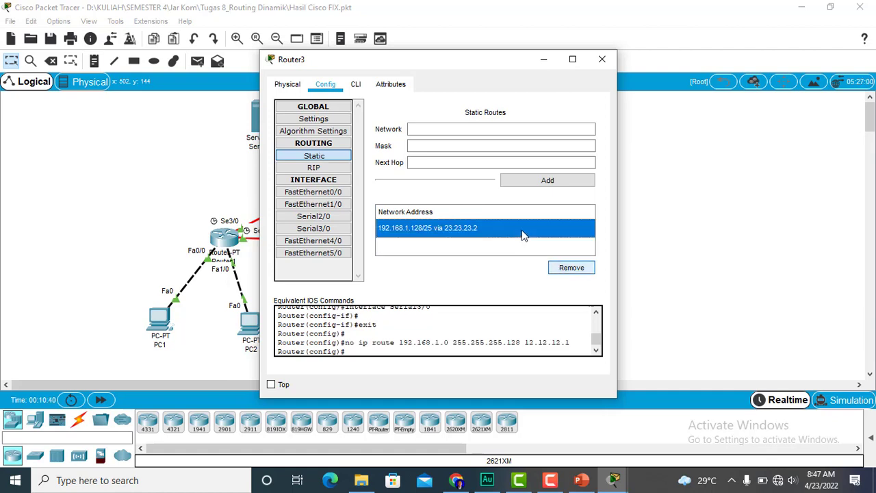
click(558, 268)
- Open Router3's RIP routing settings and place them beside the guide's RIP entries for Router3 in Chrome
click(348, 168)
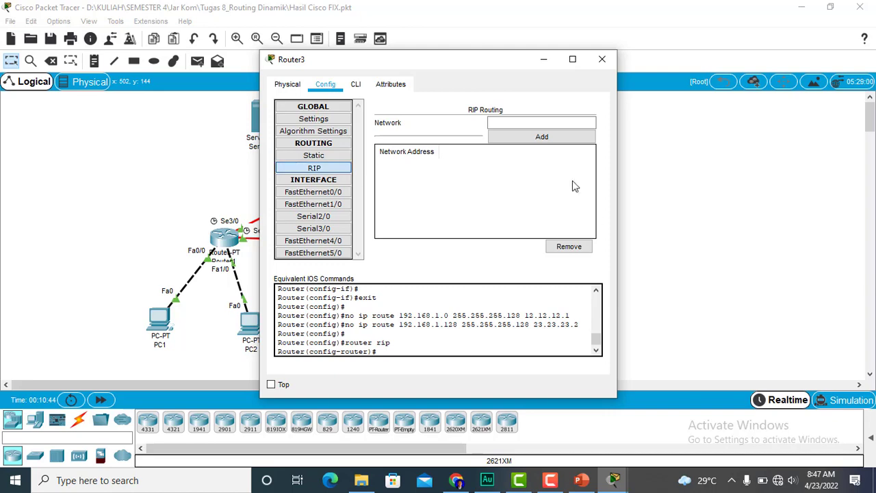
drag(467, 62, 254, 61)
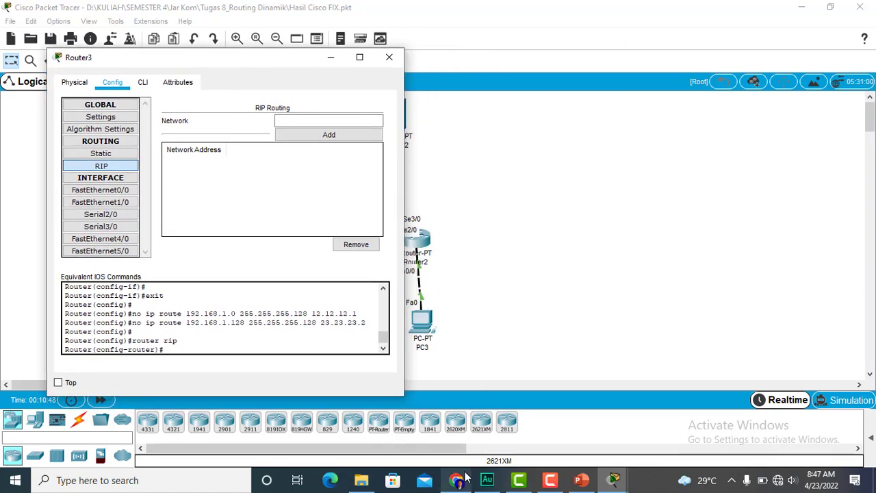
click(466, 437)
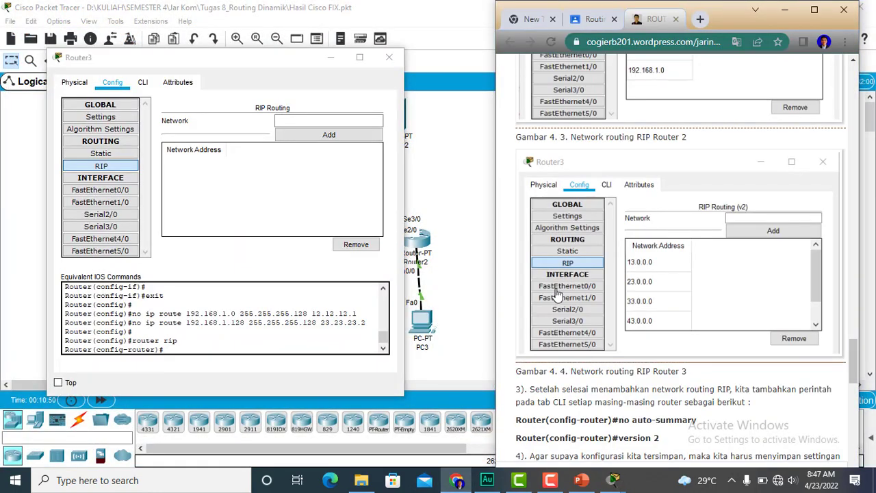
- Add the networks 13.0.0.0 and 23.0.0.0 to Router3's RIP routing
click(299, 121)
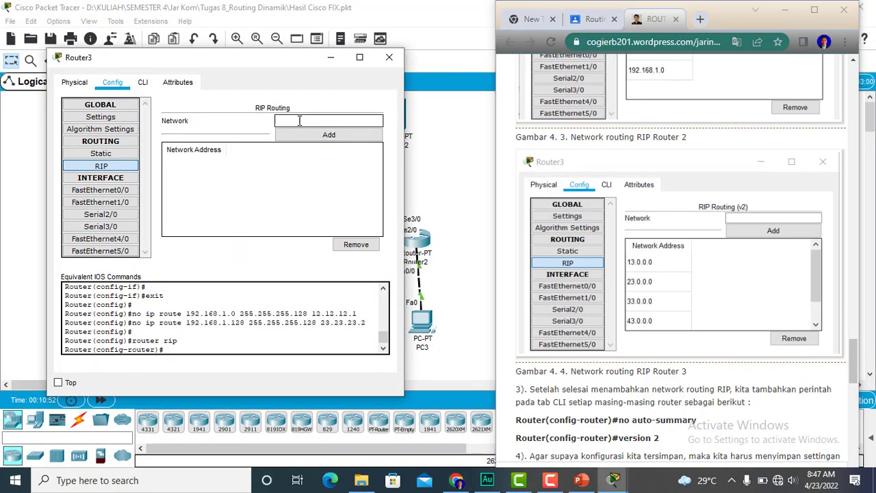
text(13.0.0.0)
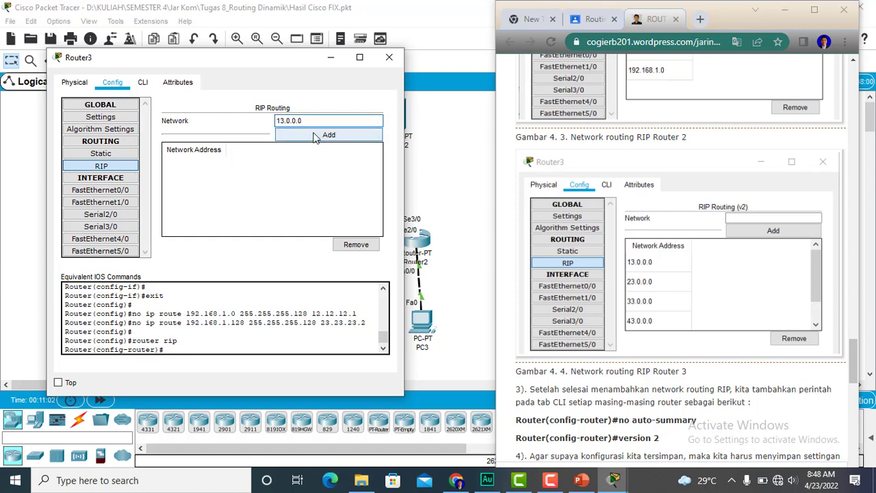
click(314, 136)
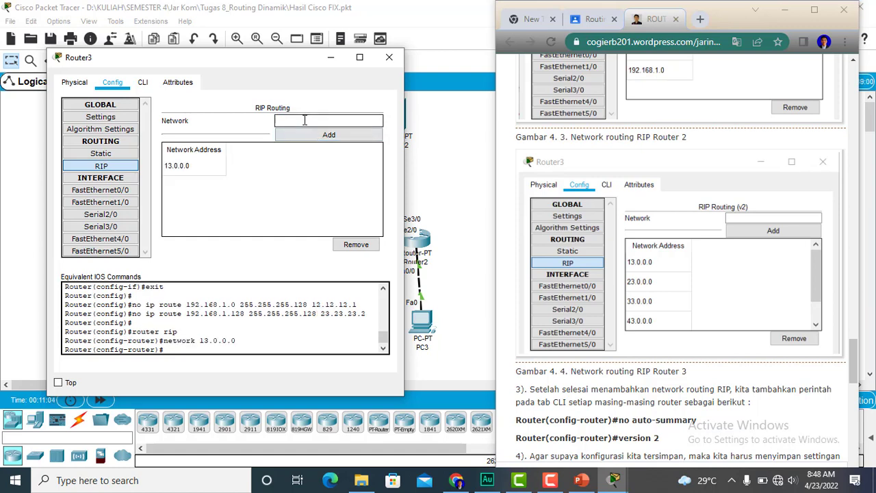
text(23.0.0.0)
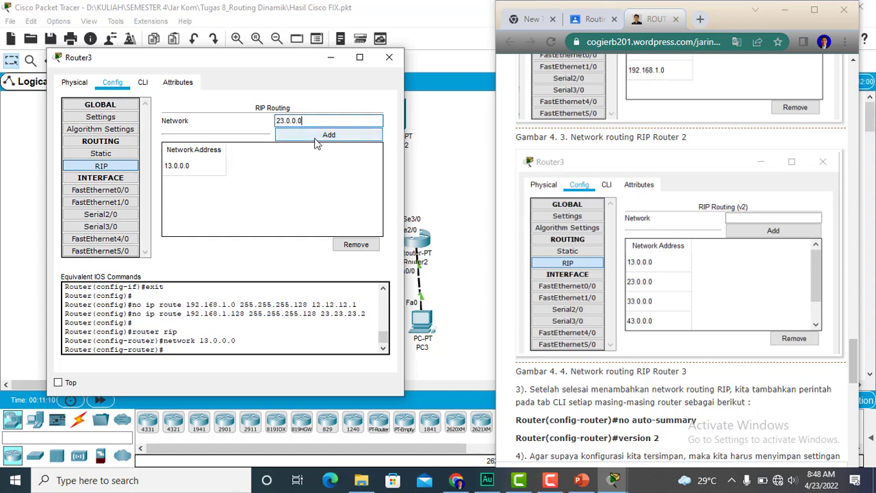
click(320, 138)
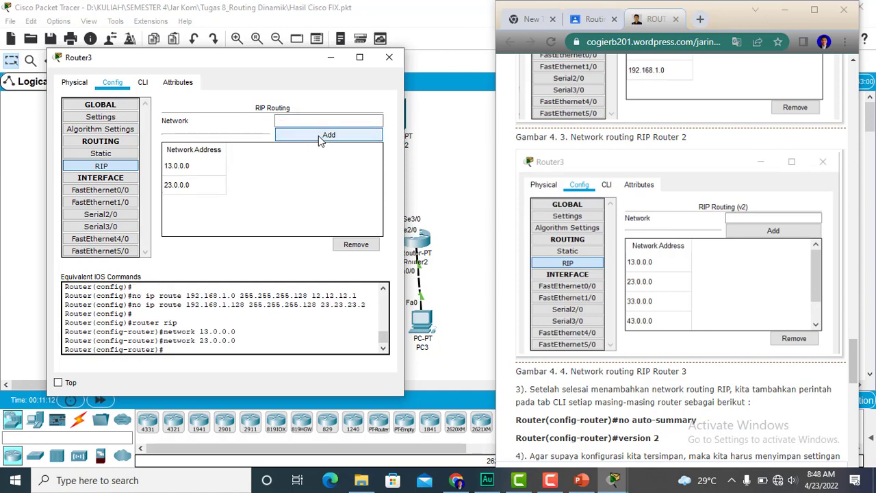
- Add the networks 33.0.0.0 and 43.0.0.0 to Router3's RIP routing
click(315, 118)
text(33.3)
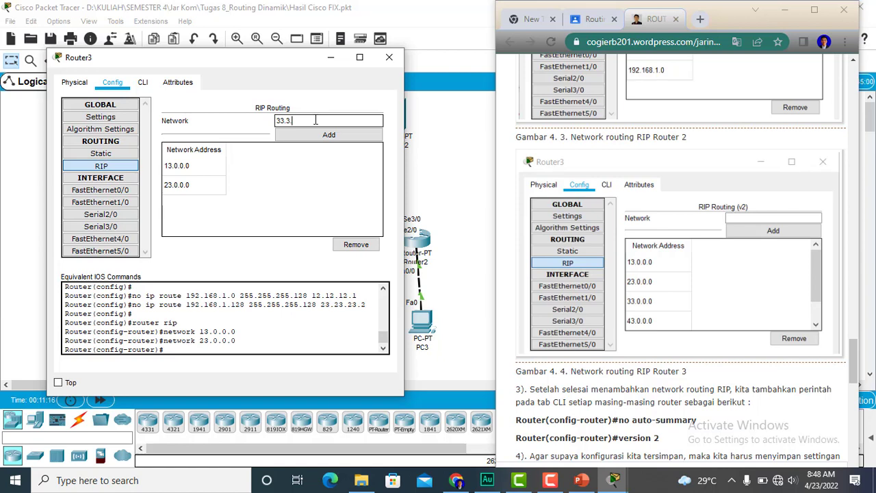
key(BackSpace)
text(.0.0)
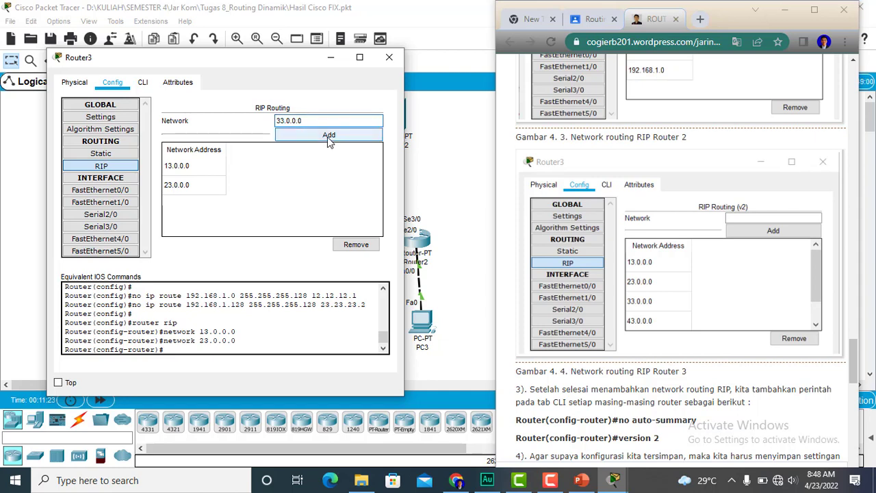
click(329, 135)
click(324, 121)
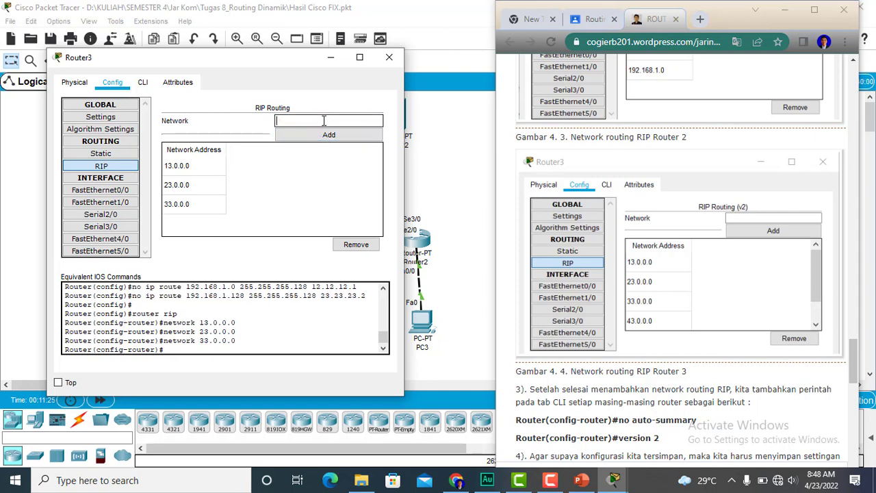
text(43.0.0.0)
click(329, 135)
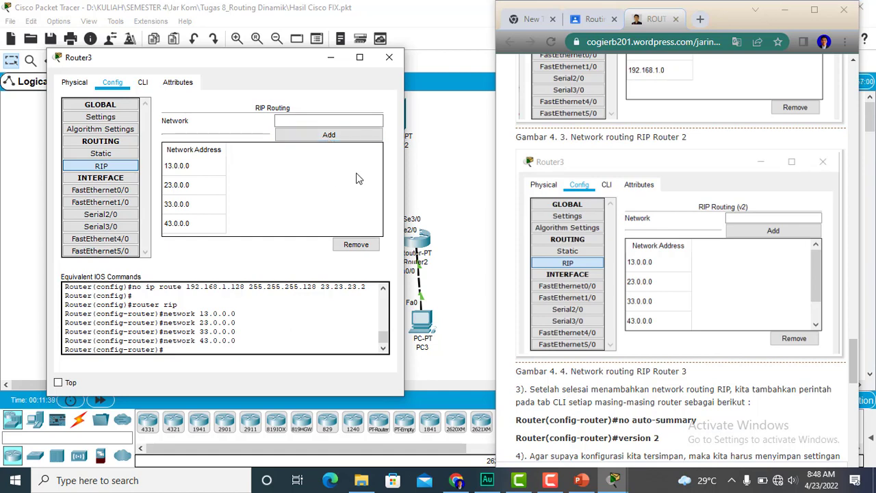
- Review the guide's instructions below Router3's RIP entries, and put away the guide and Router3's settings
click(853, 352)
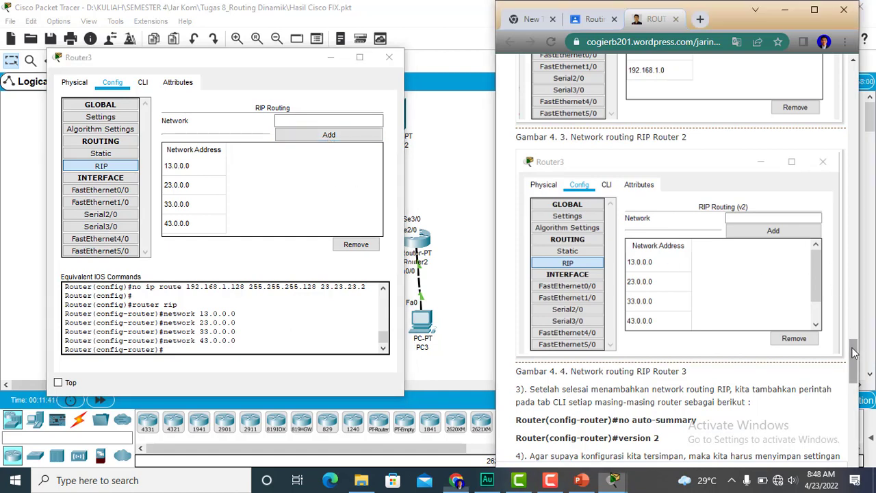
scroll(528, 274, down, 1)
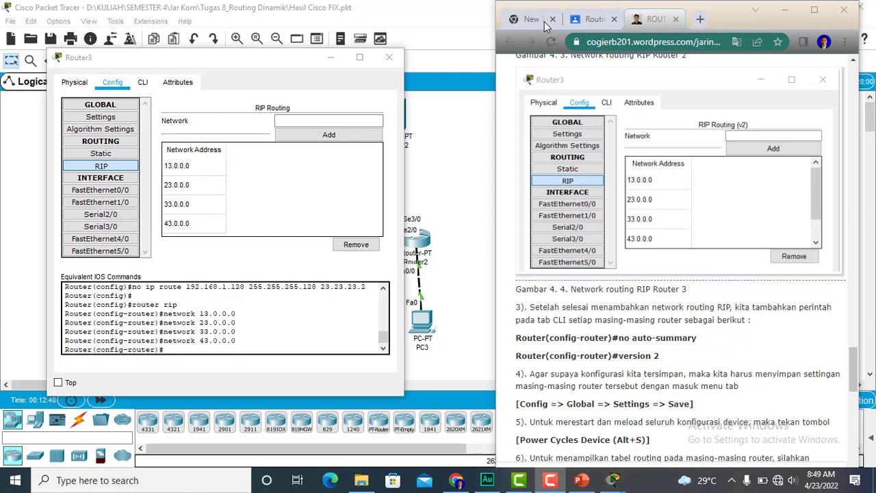
click(787, 11)
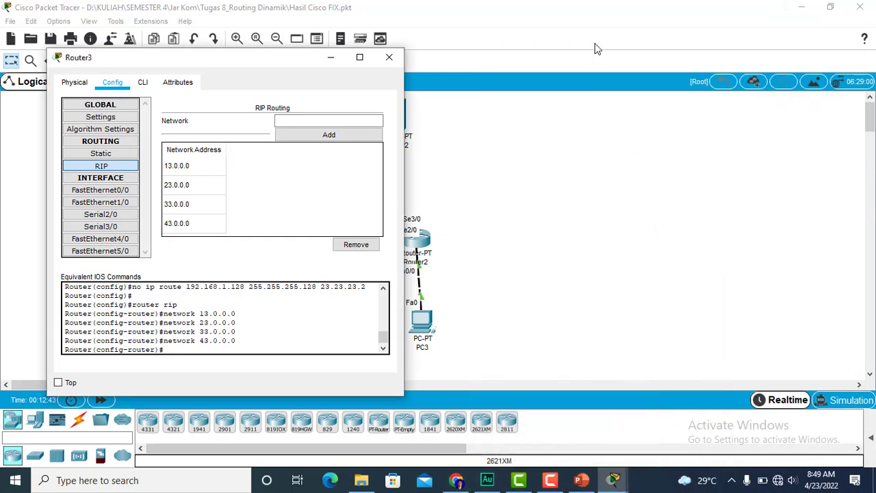
click(388, 59)
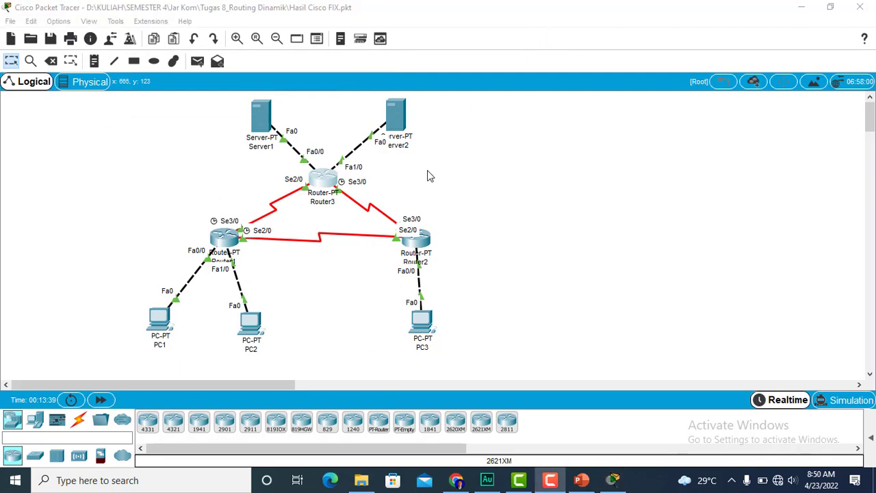
- Open Router1's command line interface
click(223, 238)
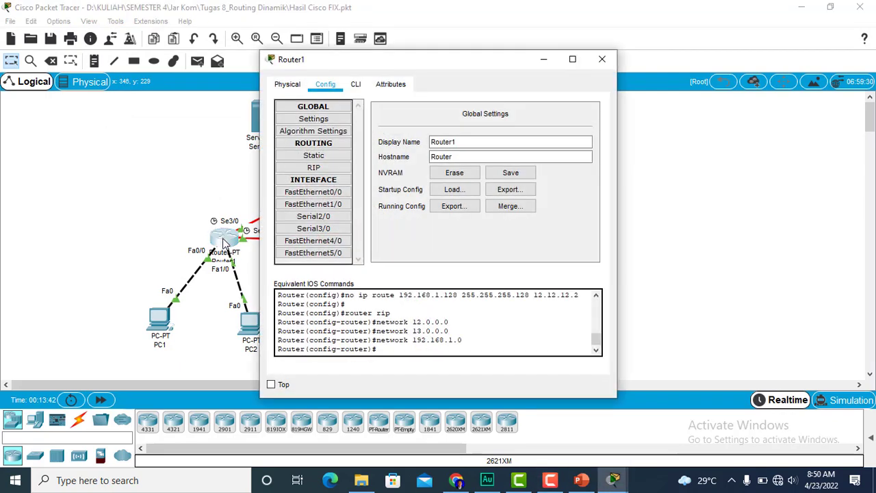
click(355, 87)
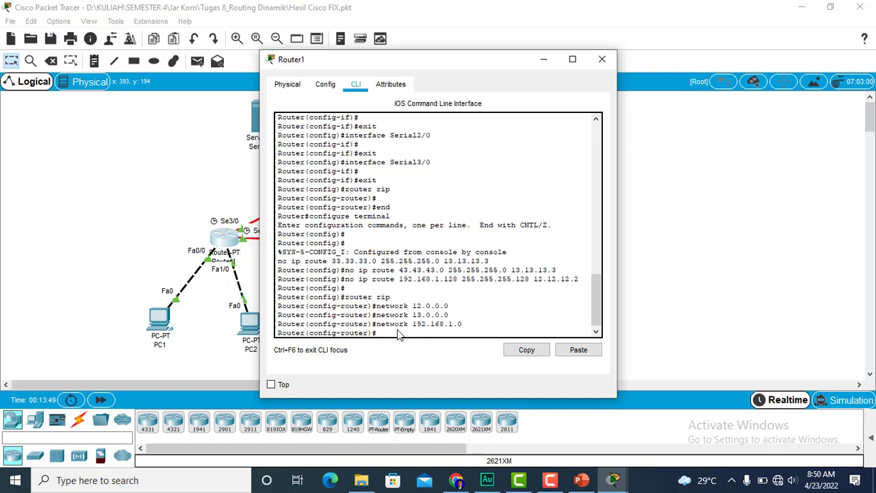
- Try to disable automatic route summarisation for RIP on Router1 with the command no auto-sumary
text(no auto-sumary)
key(Return)
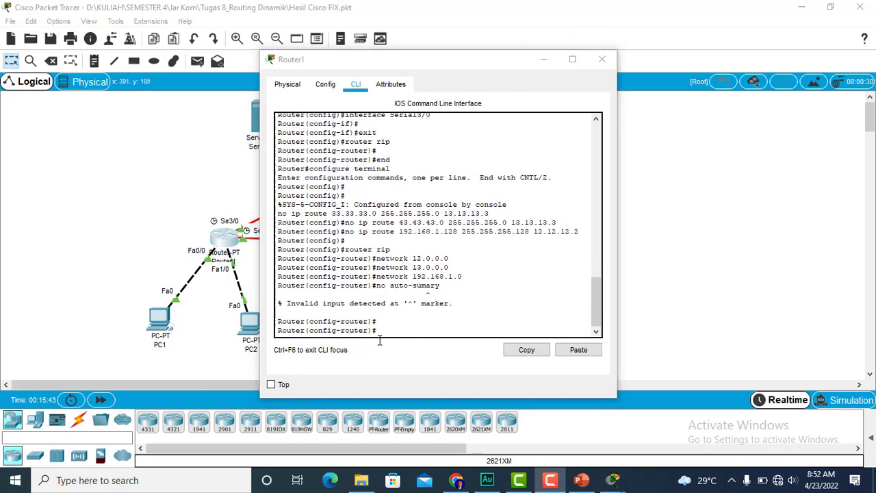
- Disable automatic route summarisation for RIP on Router1 with the command no auto-summary
click(380, 331)
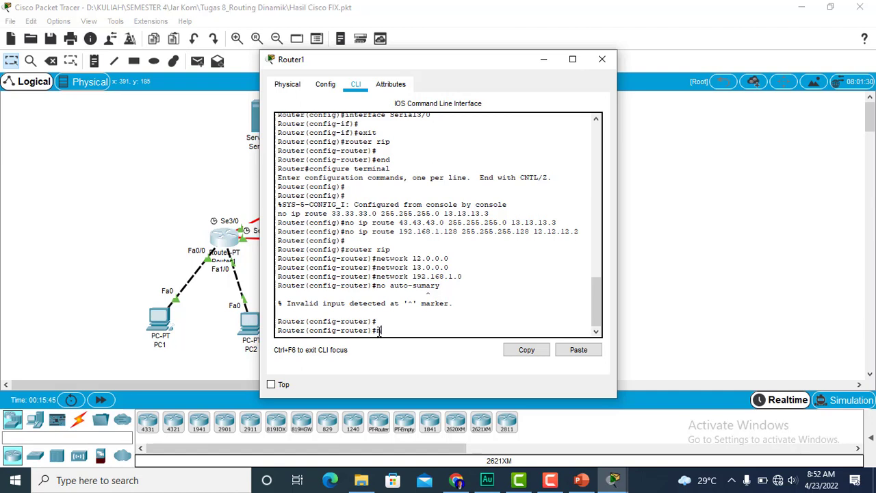
text(no auto-summary)
key(Return)
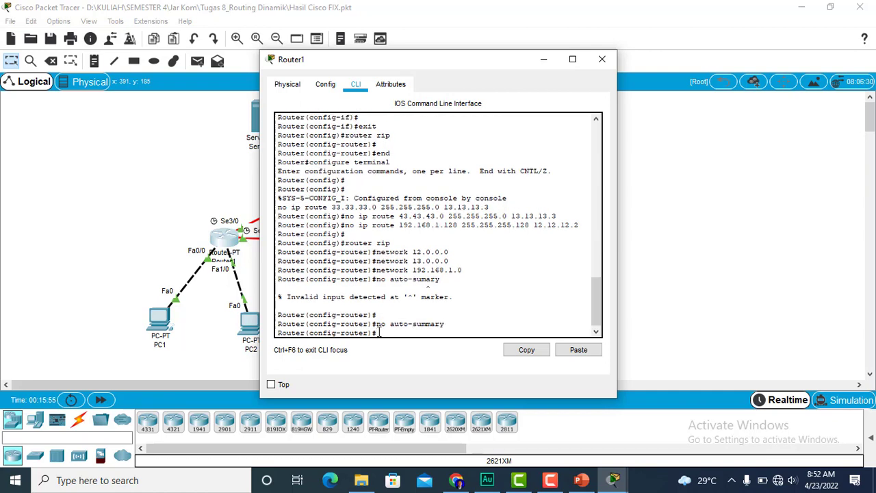
- Set Router1's RIP to version 2 with the command version 2 and close Router1's window
text(version 2)
key(Return)
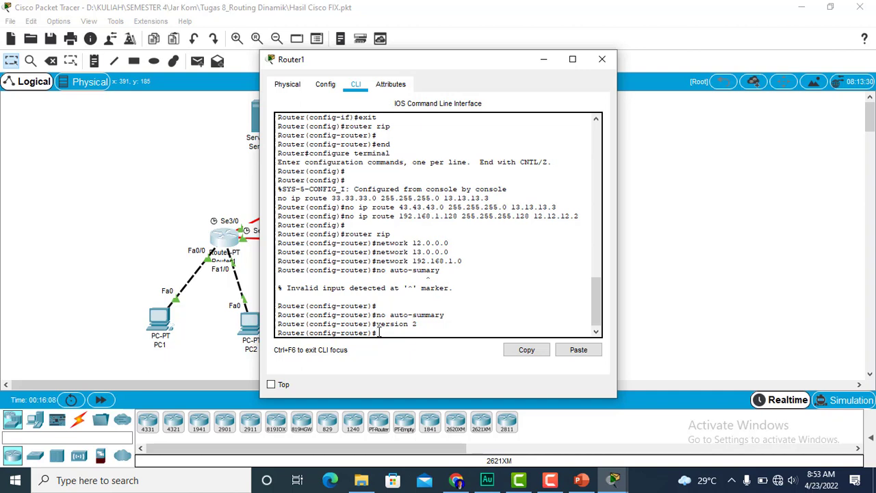
click(600, 60)
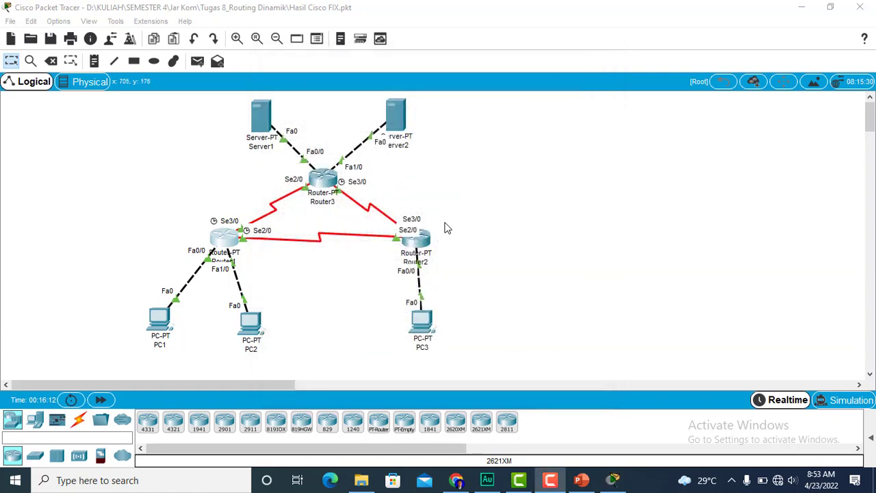
- Disable automatic route summarisation for RIP in Router2's command line with no auto-summary
click(425, 244)
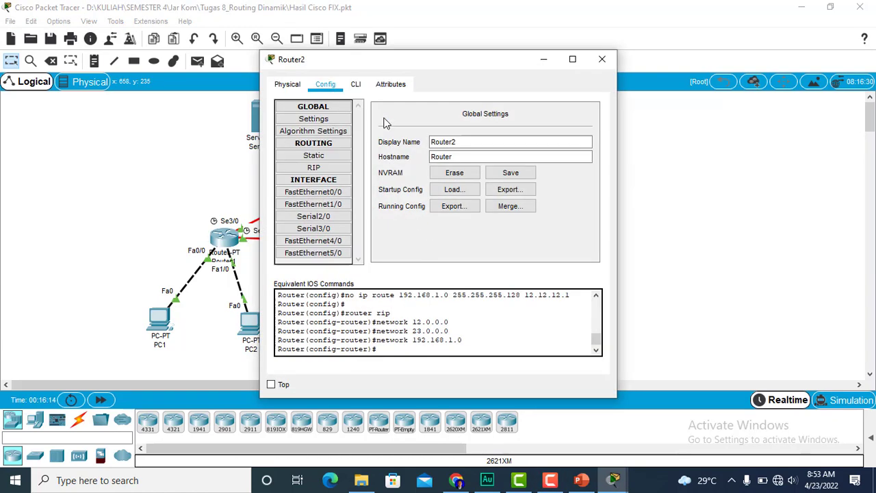
click(356, 85)
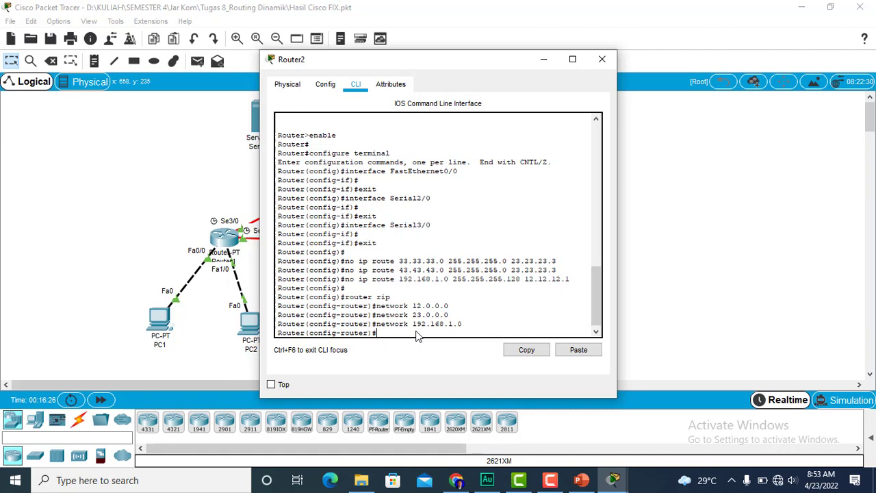
text(o auto-summary)
key(Return)
- Set Router2's RIP to version 2 with the command version 2 and close Router2's window
text(ve)
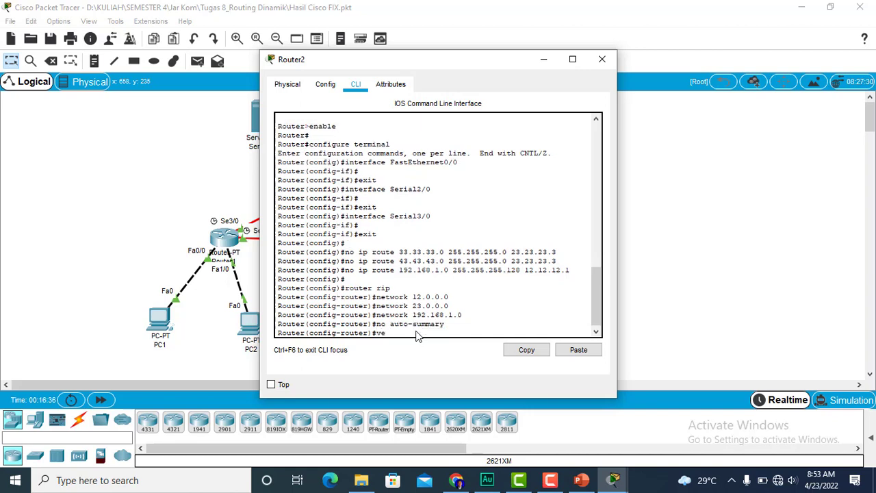
text(rsion 2)
key(Return)
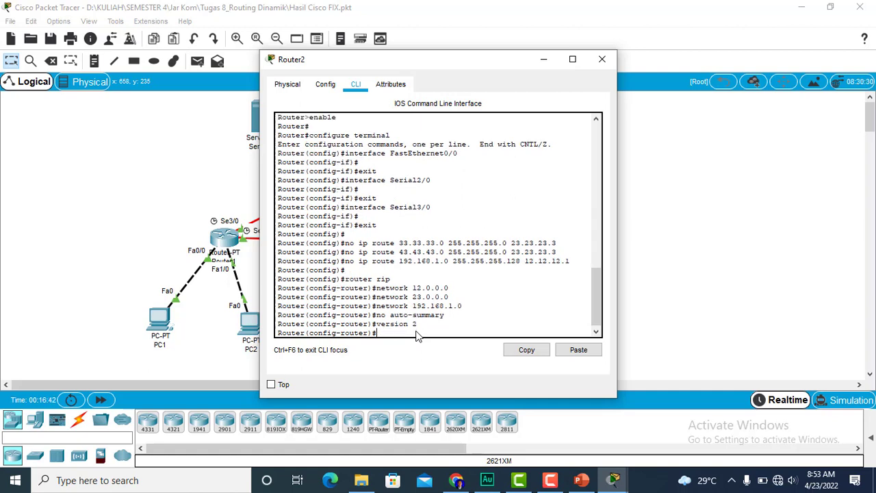
click(603, 60)
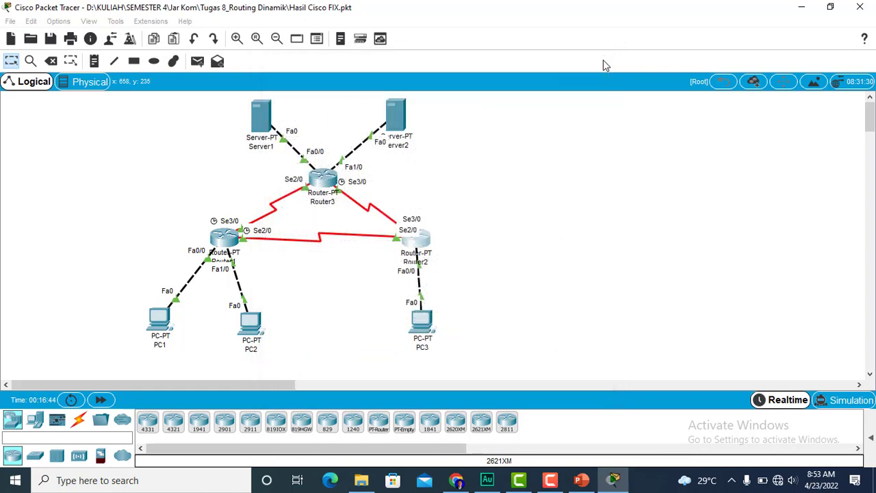
- Disable automatic route summarisation for RIP in Router3's command line with no auto-summary
click(327, 184)
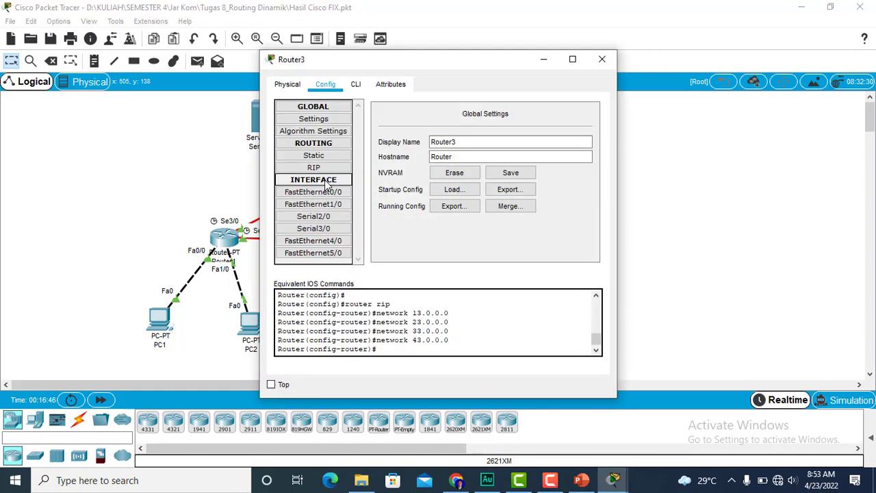
click(355, 84)
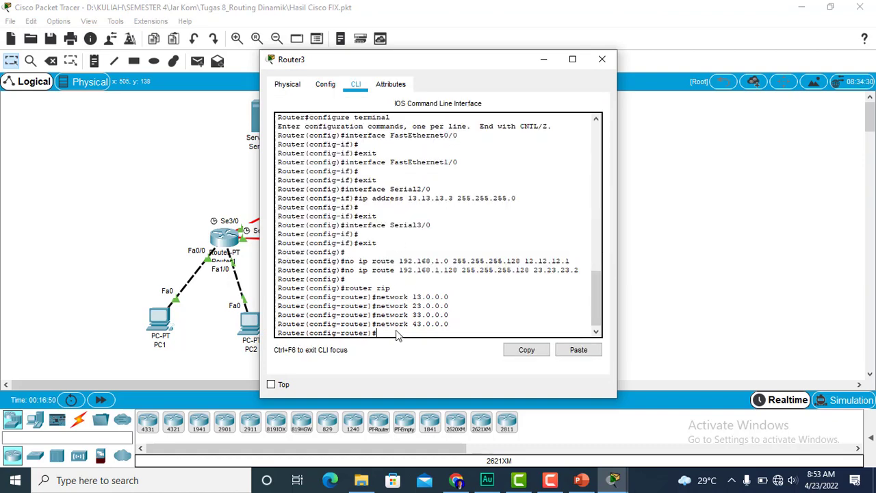
text(no auto-summary)
key(Return)
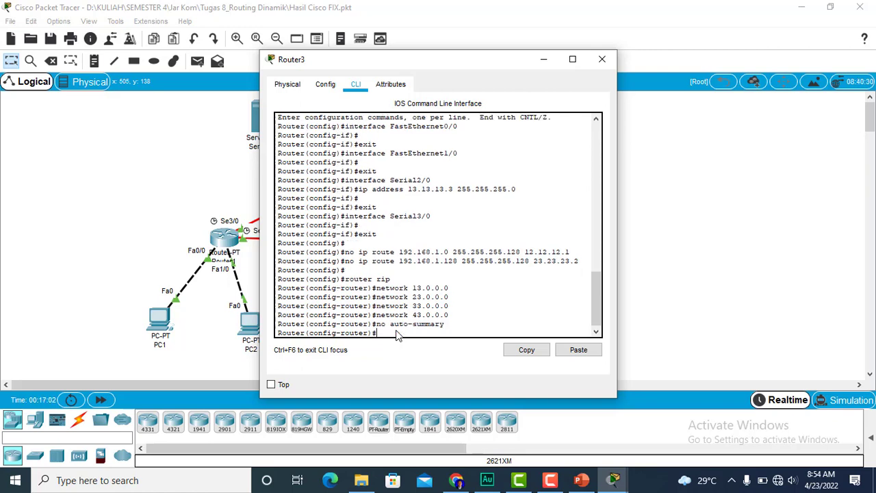
- Set Router3's RIP to version 2 with the command version 2 and close Router3's window
text(version 2)
key(Return)
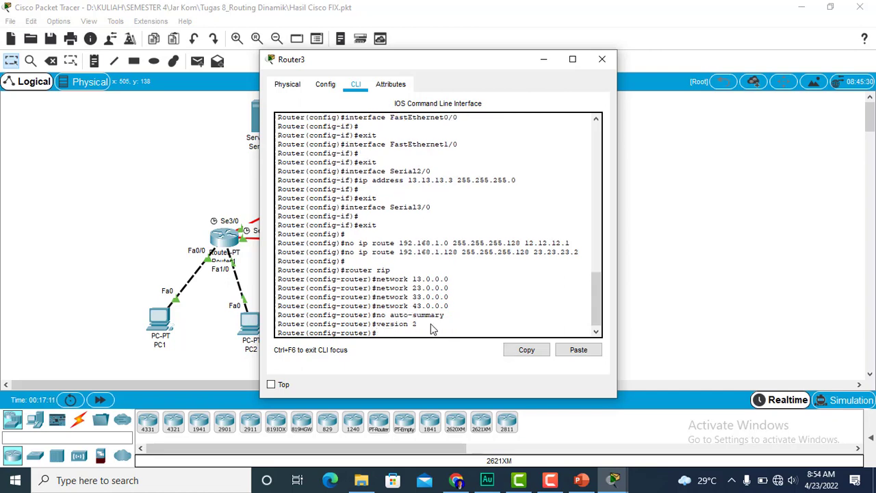
click(602, 59)
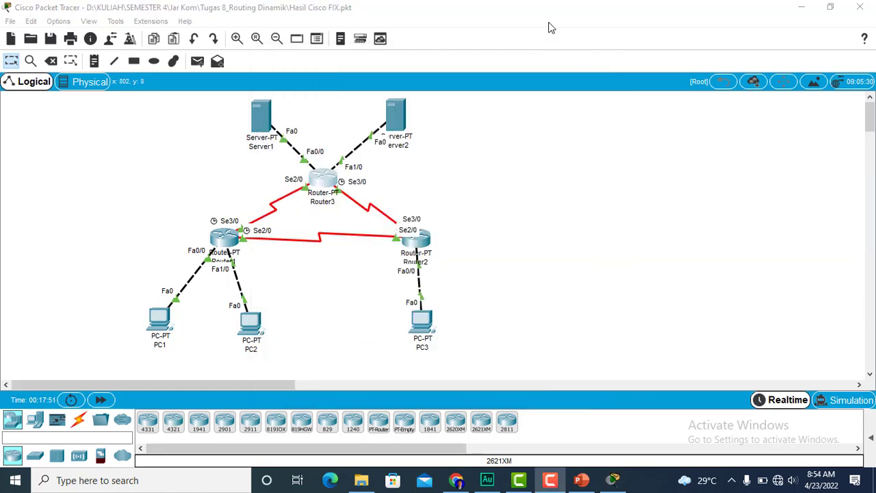
- Save Router1's running configuration to NVRAM from its global settings and close its window
click(232, 238)
click(233, 239)
click(328, 84)
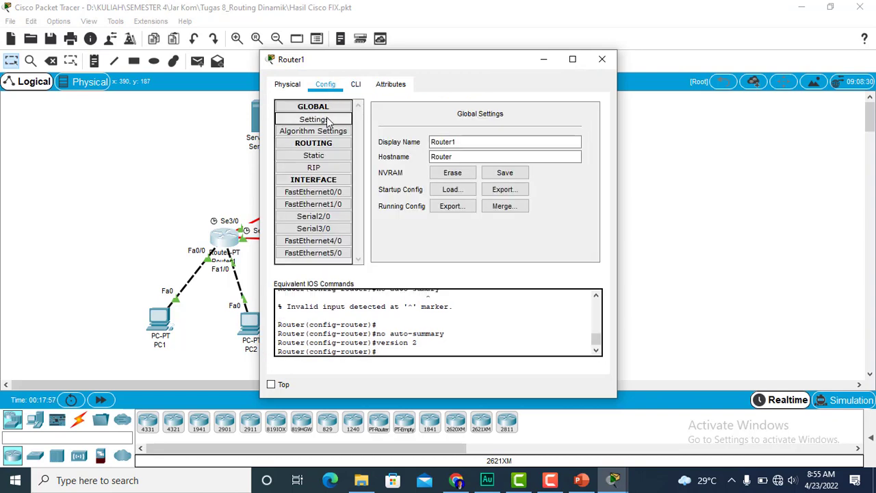
click(506, 175)
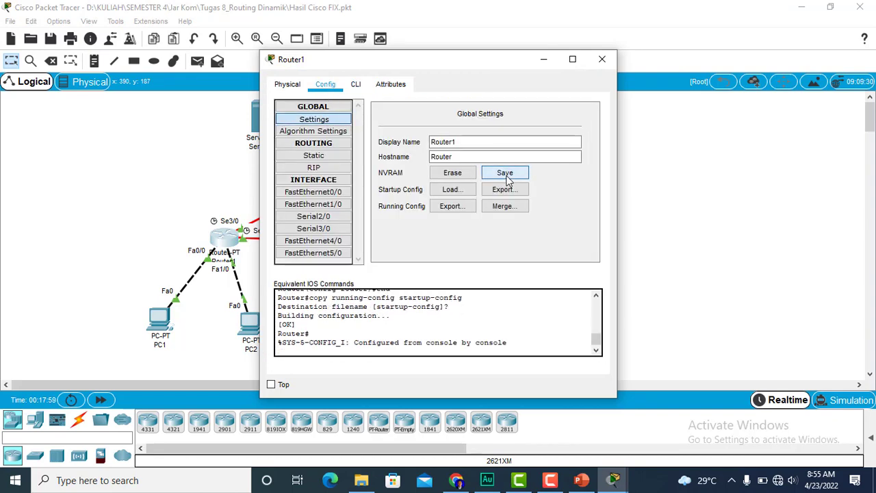
click(599, 55)
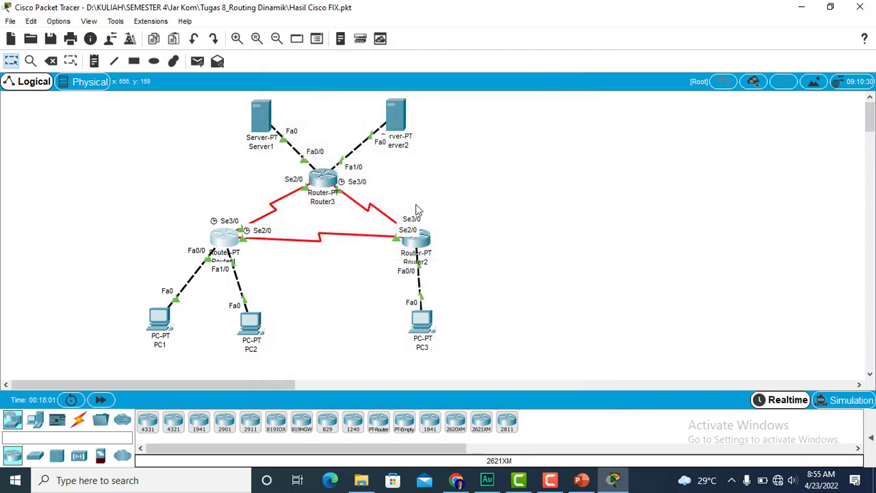
- Save Router2's running configuration to NVRAM from its global settings and close its window
click(423, 243)
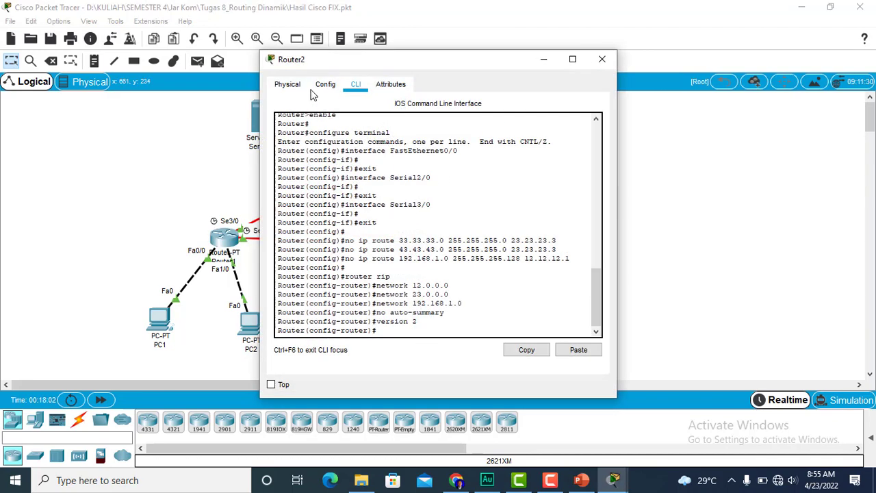
click(332, 83)
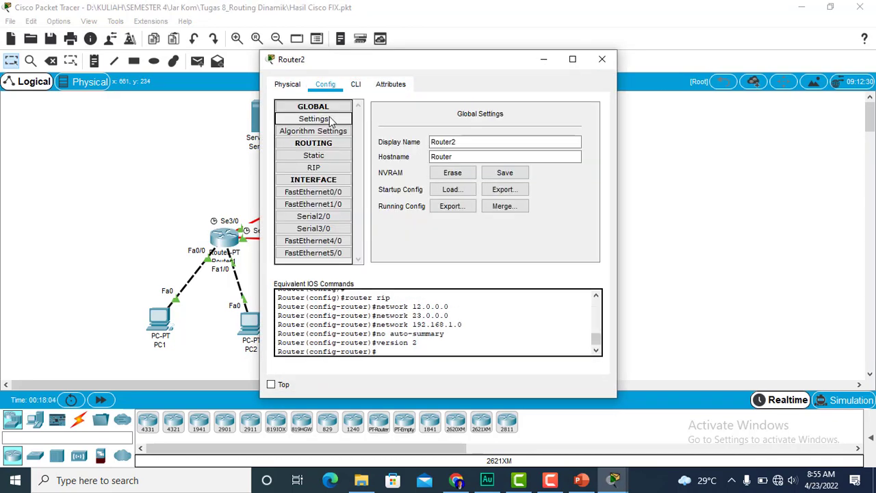
click(504, 173)
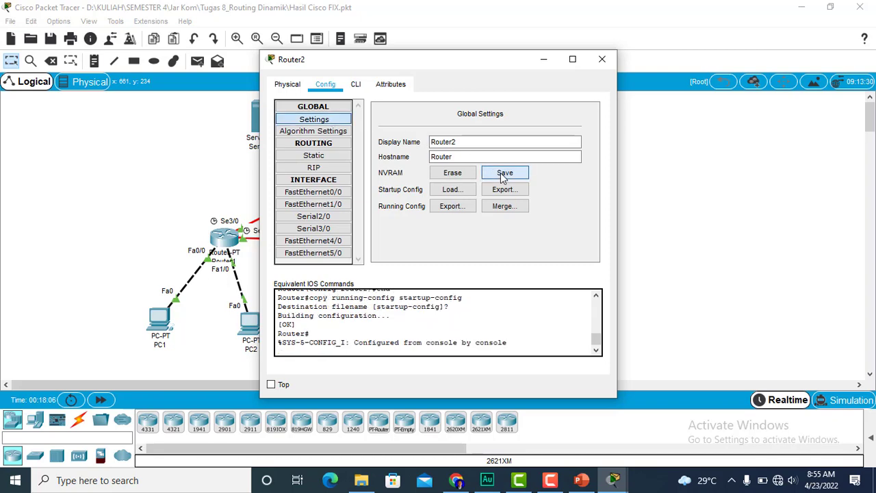
click(602, 59)
- Save Router3's running configuration to NVRAM from its global settings and close its window
click(323, 178)
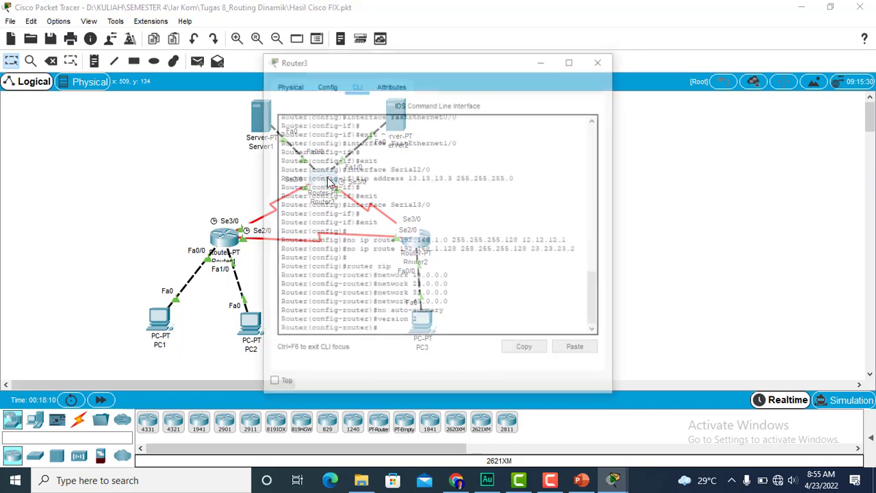
click(325, 84)
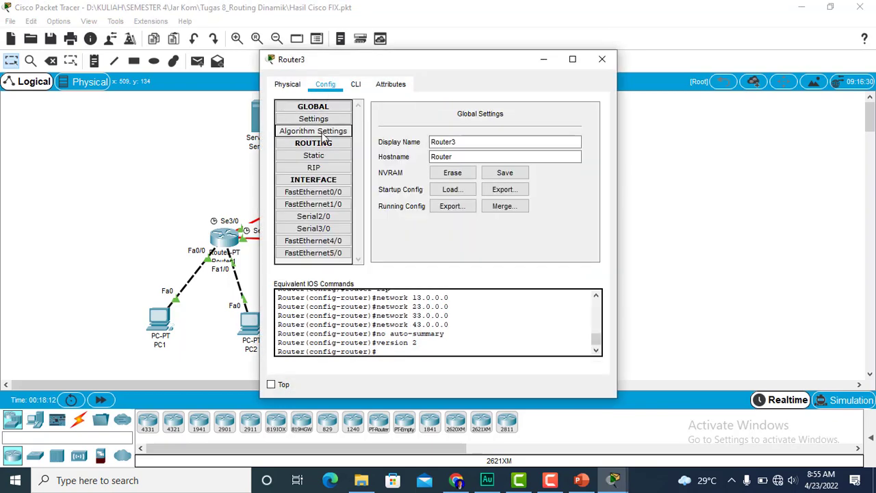
click(325, 120)
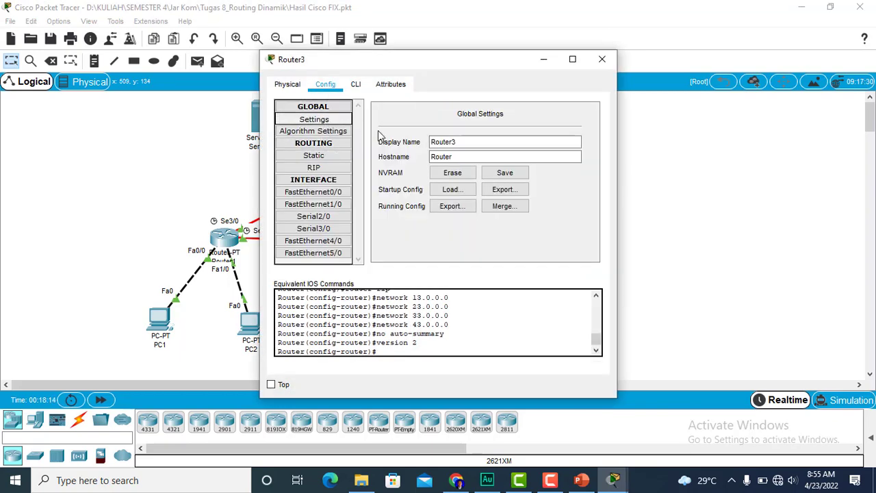
click(503, 172)
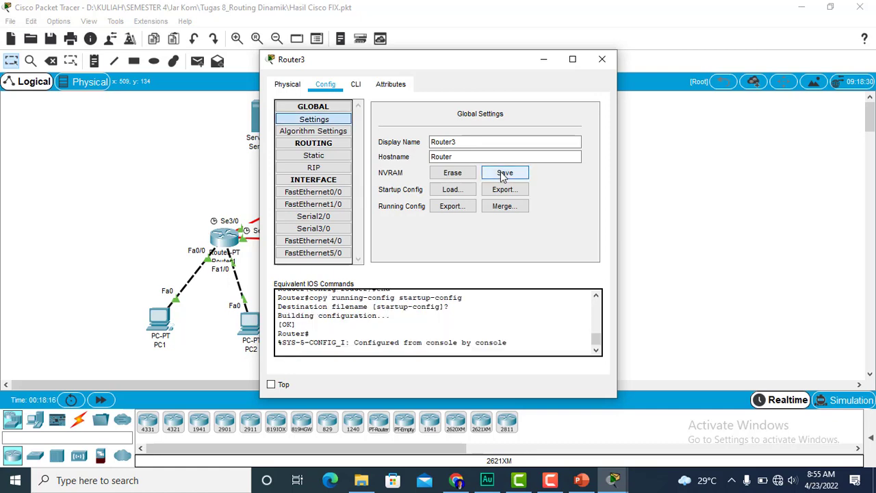
click(602, 60)
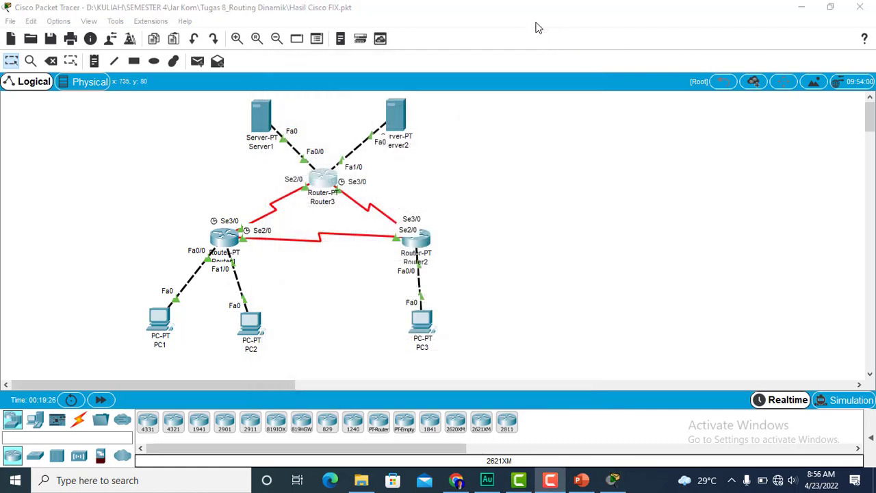
- Check the routing guide's next instructions in Chrome, and power-cycle all devices in Packet Tracer, confirming the network reset
mouse_move(458, 481)
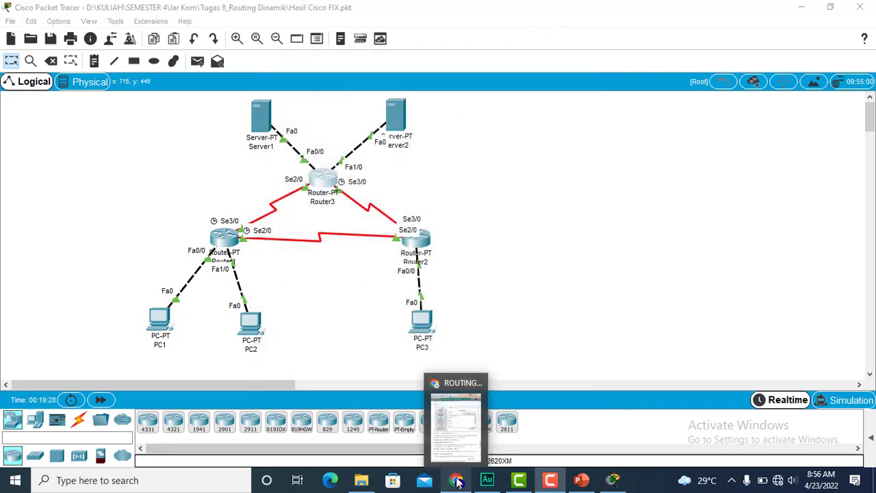
click(462, 436)
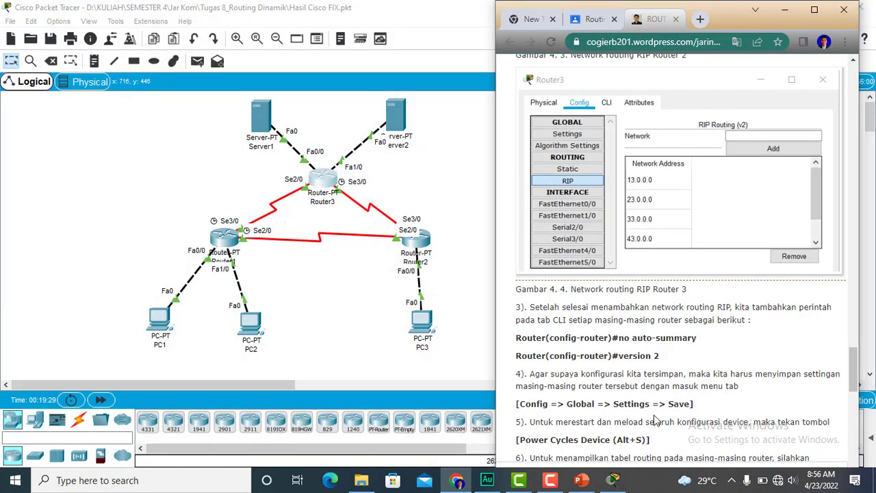
drag(855, 372, 854, 383)
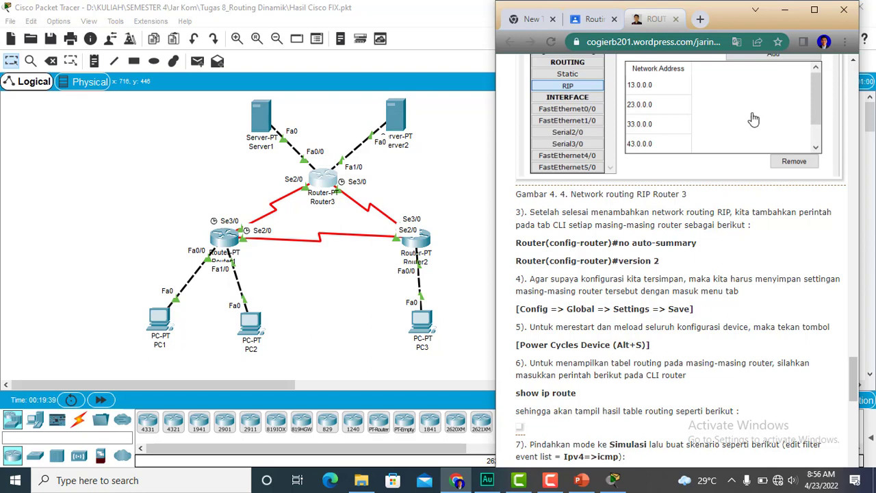
click(787, 13)
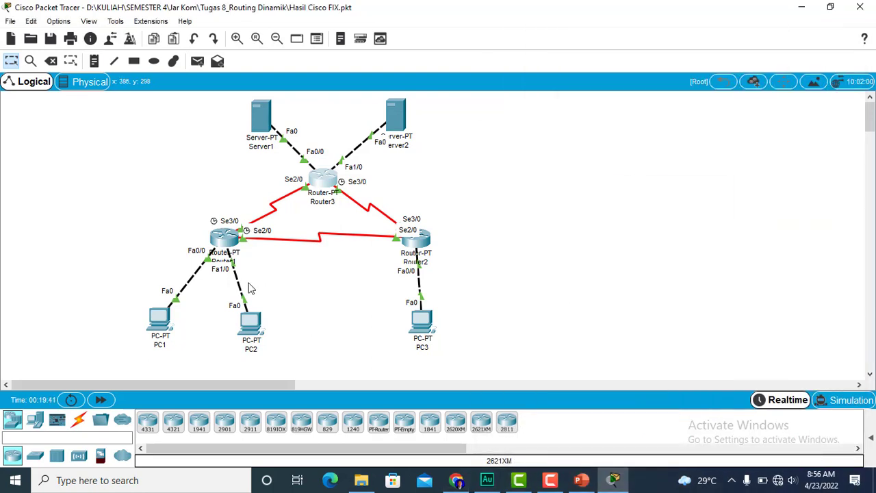
click(70, 402)
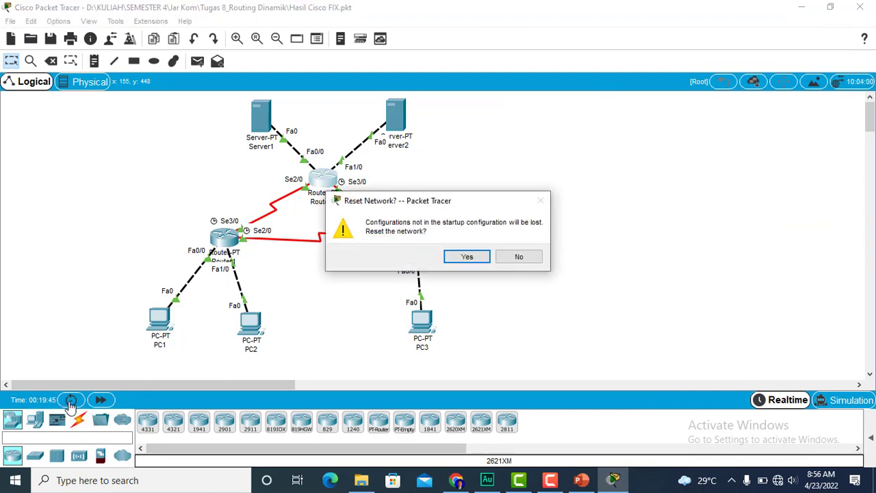
click(467, 258)
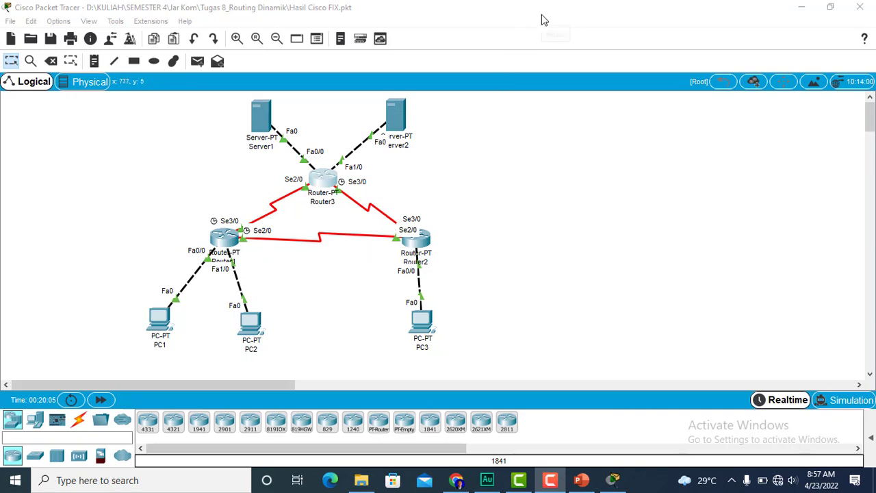
- Display Router1's routing table with show ip route in its command line, review it and close the window
click(224, 240)
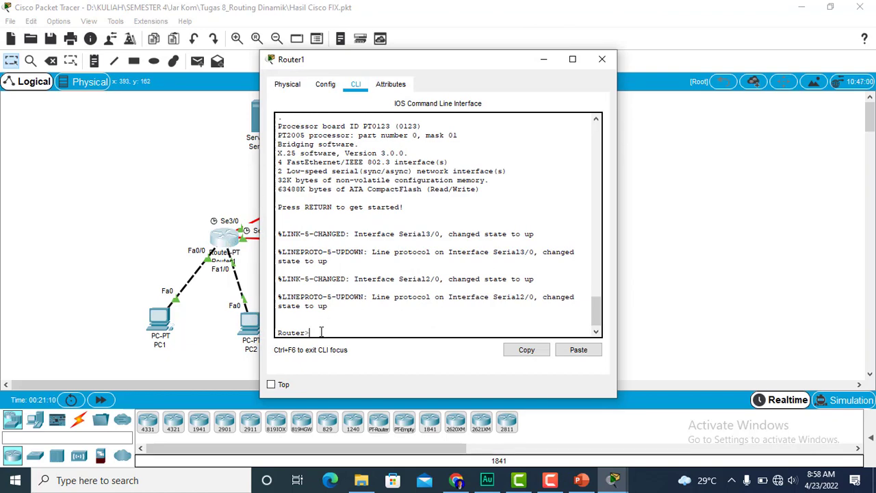
text(show ip route)
key(Return)
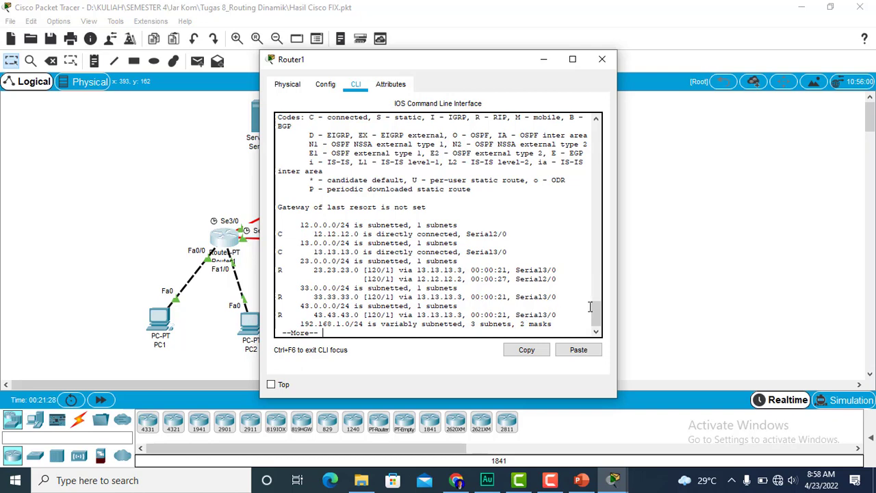
drag(597, 310, 602, 332)
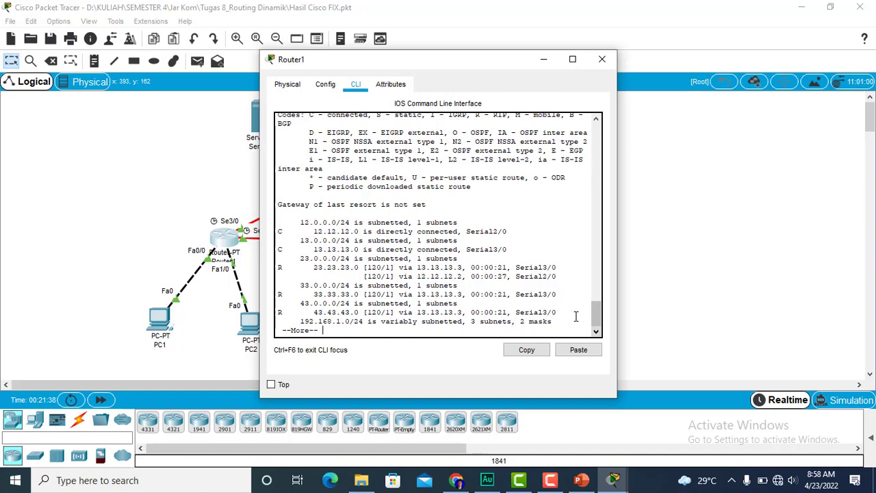
click(604, 61)
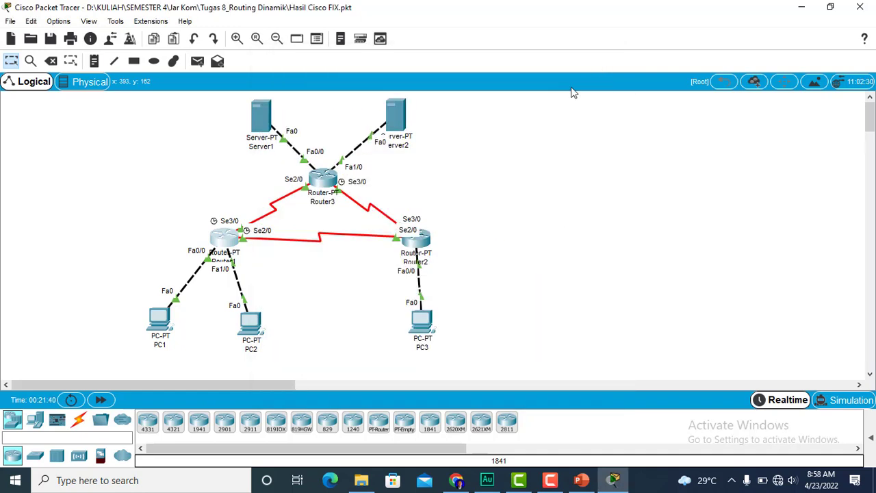
- Display Router2's routing table with show ip route in its command line, review it and close the window
click(418, 241)
click(356, 84)
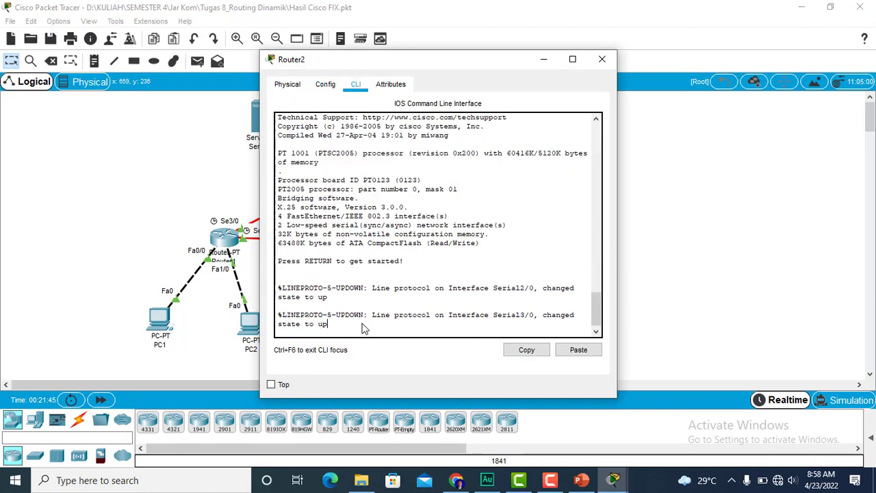
key(Return)
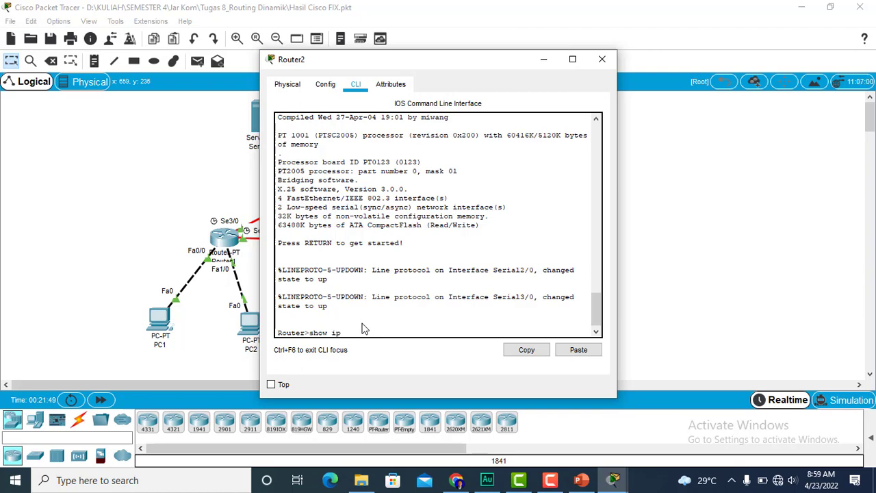
text(show ip route)
key(Return)
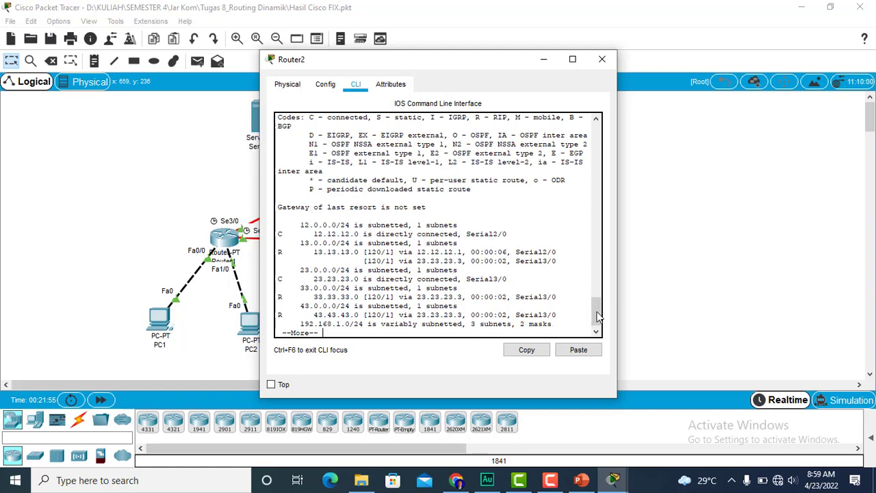
drag(598, 314, 599, 314)
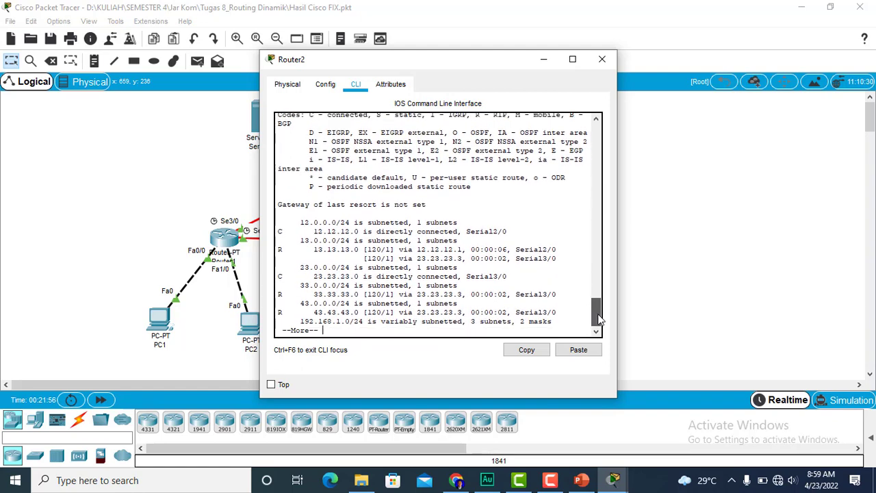
click(601, 62)
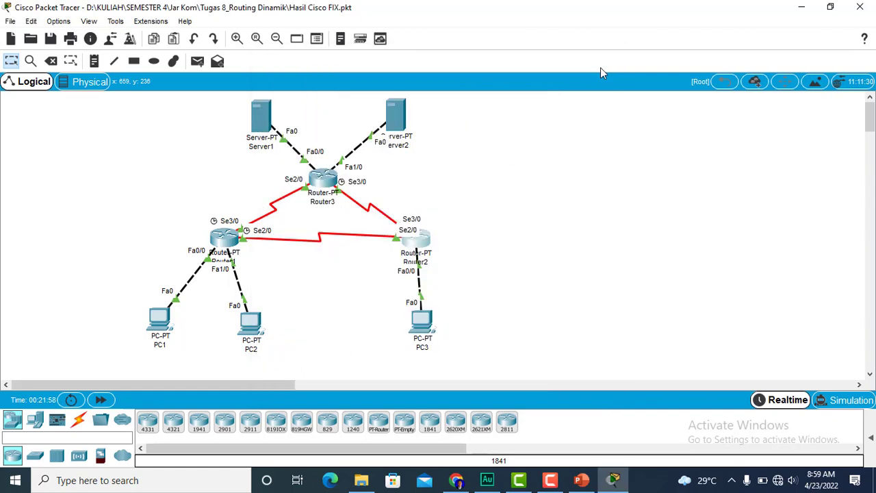
- Display Router3's routing table with show ip route in its command line, review it and close the window
click(321, 180)
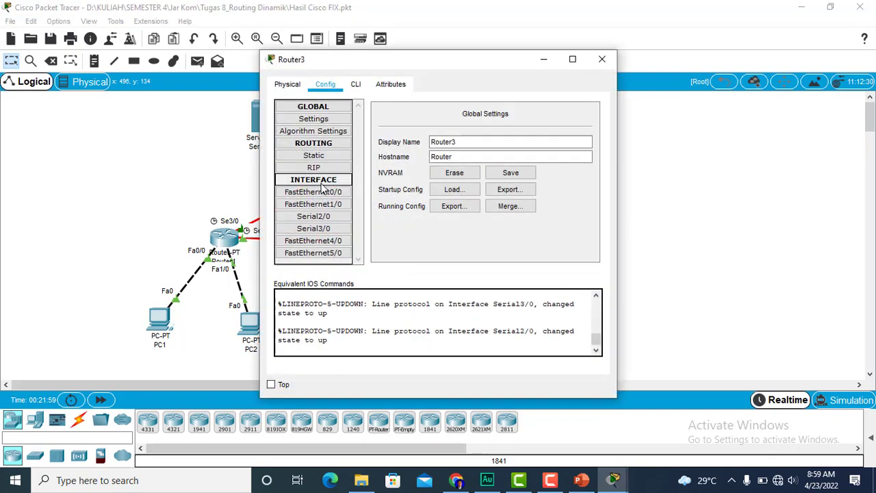
click(358, 87)
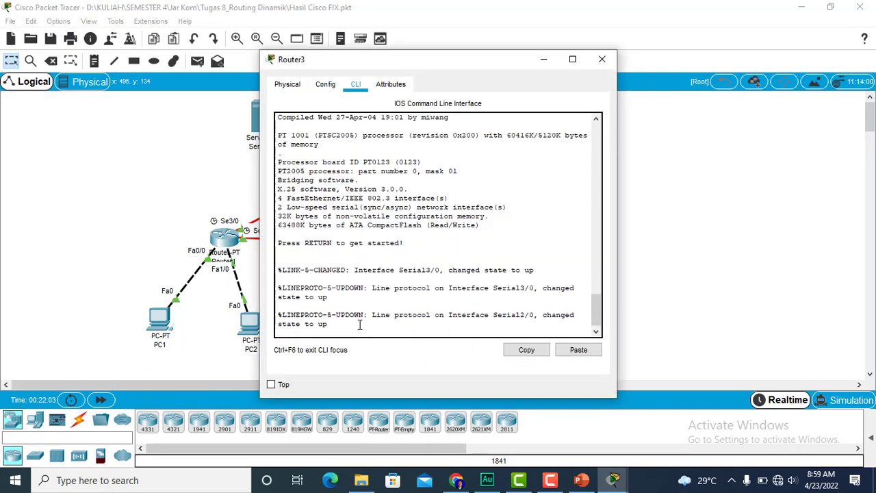
key(Return)
text(s)
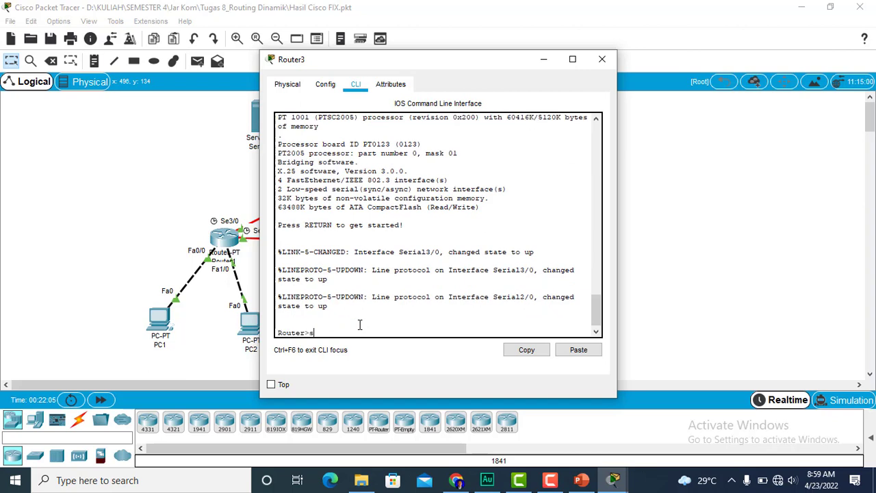
text(how ip route)
key(Return)
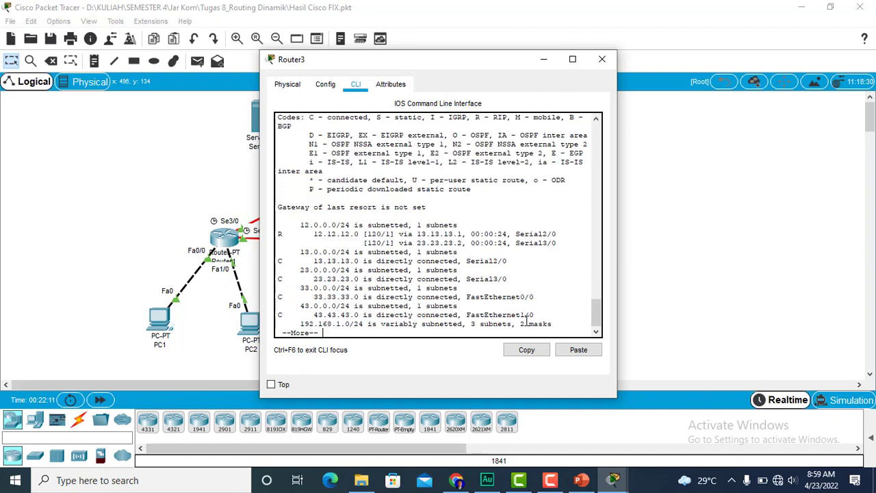
click(602, 59)
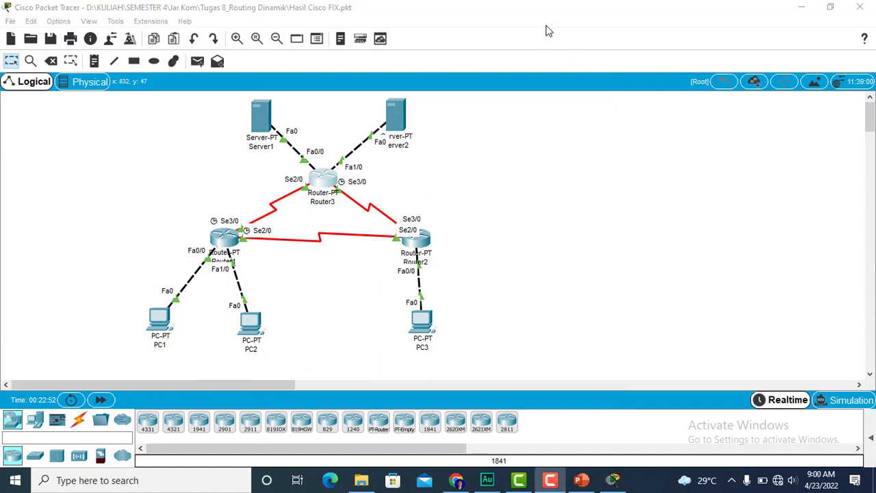
- Switch the network to Simulation mode and check the IPv4 event filters for ICMP
click(830, 404)
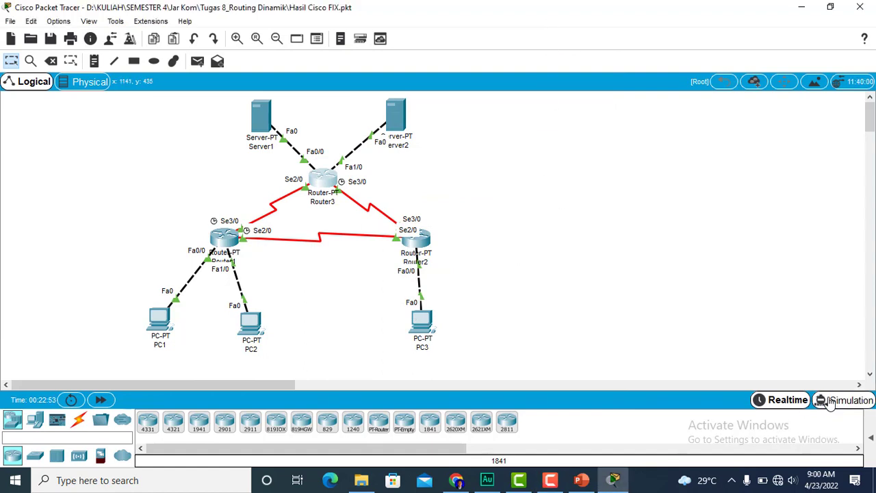
click(695, 382)
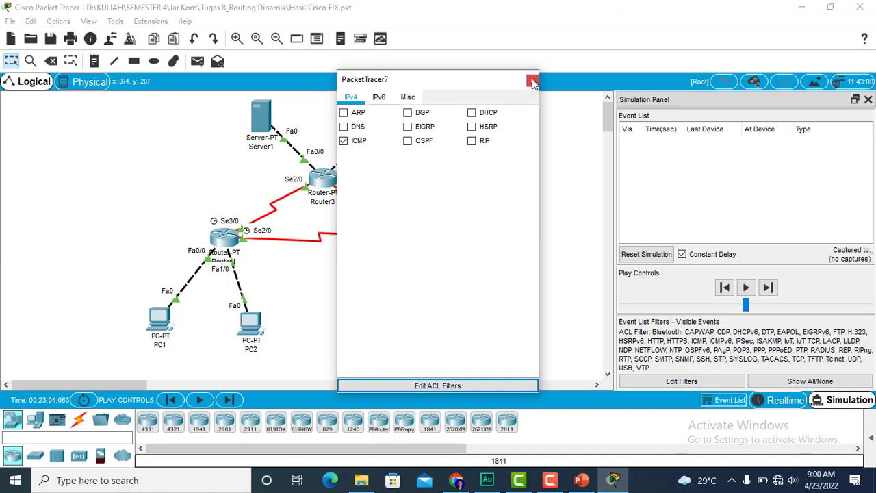
click(532, 81)
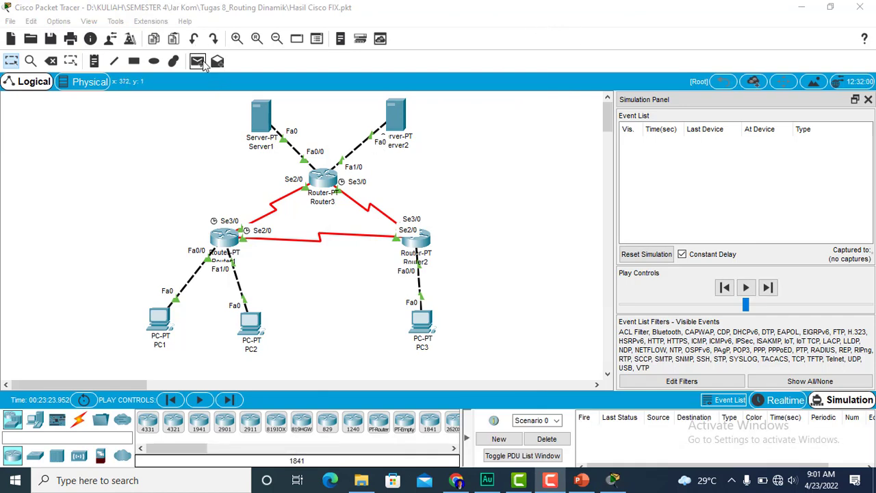
- Test connectivity from PC1 to PC2 by stepping a simple PDU through its full round trip, and delete the scenario
click(197, 61)
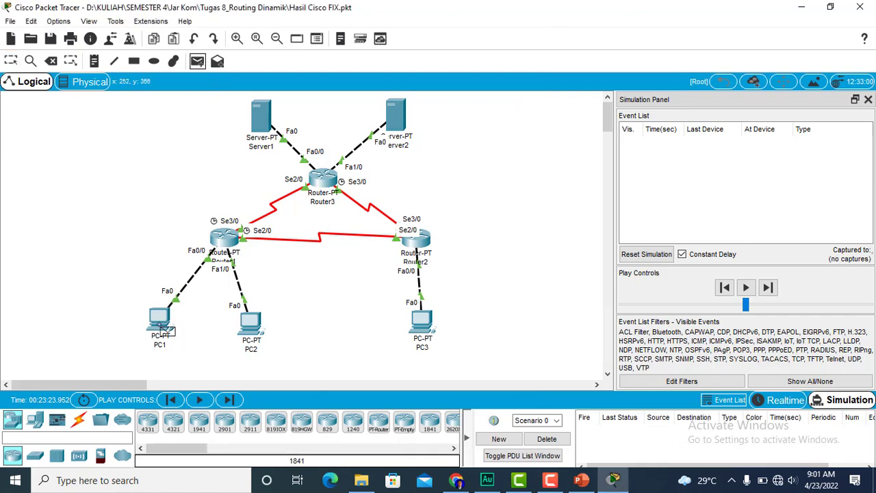
click(161, 324)
click(249, 325)
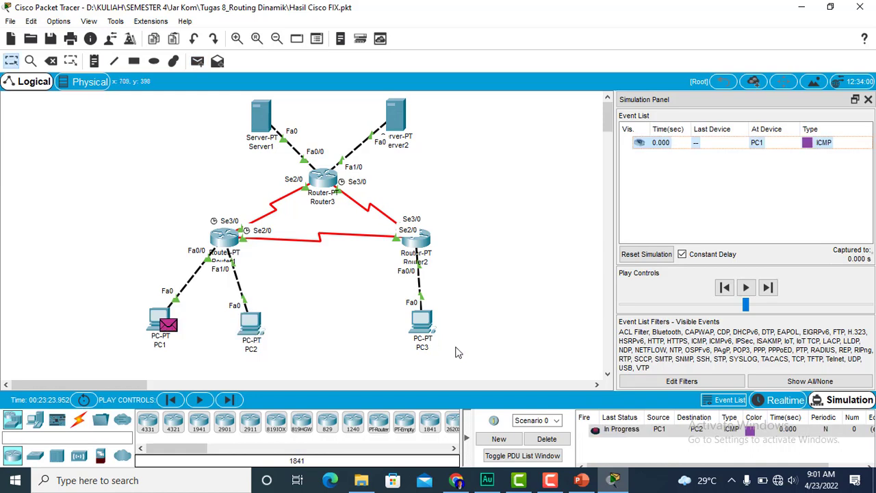
click(768, 289)
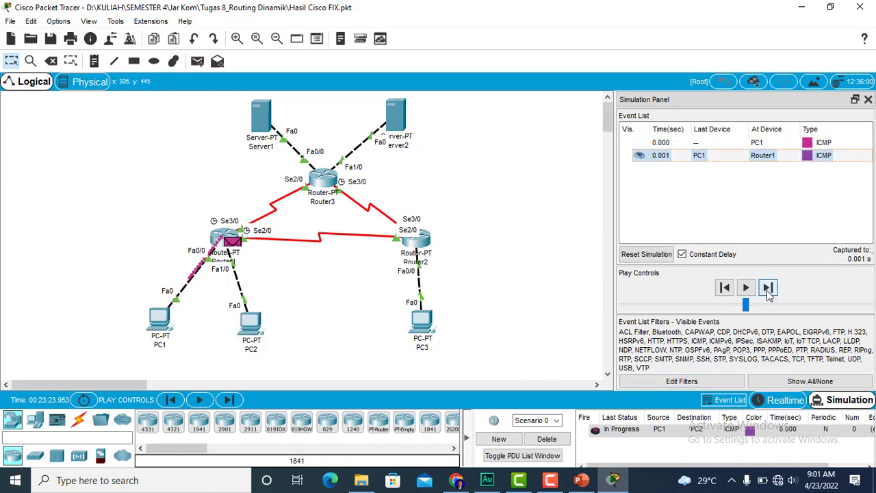
click(768, 289)
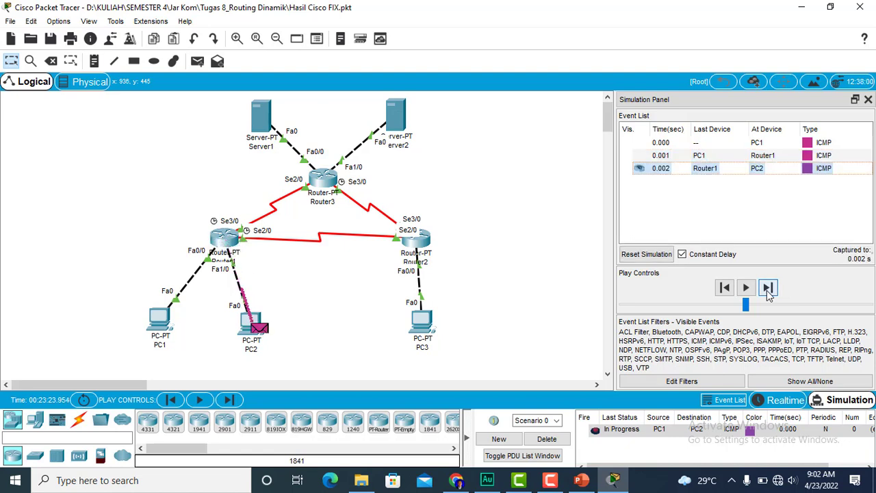
click(767, 288)
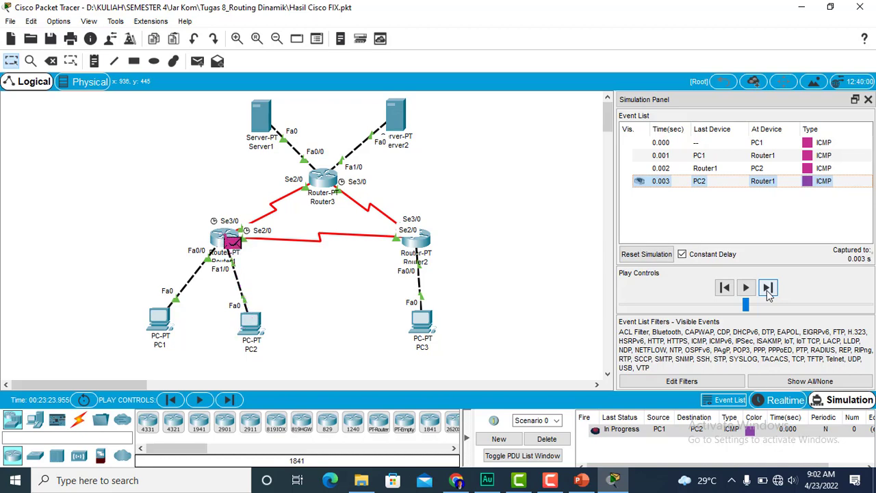
click(768, 288)
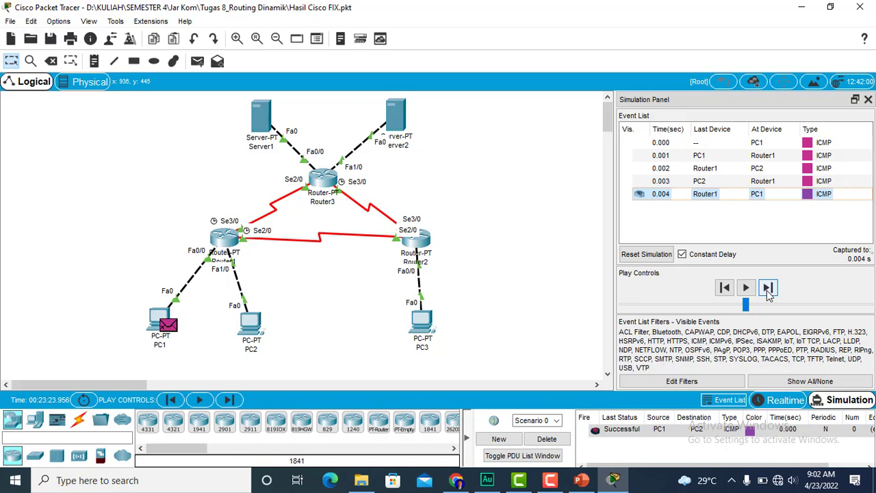
click(548, 441)
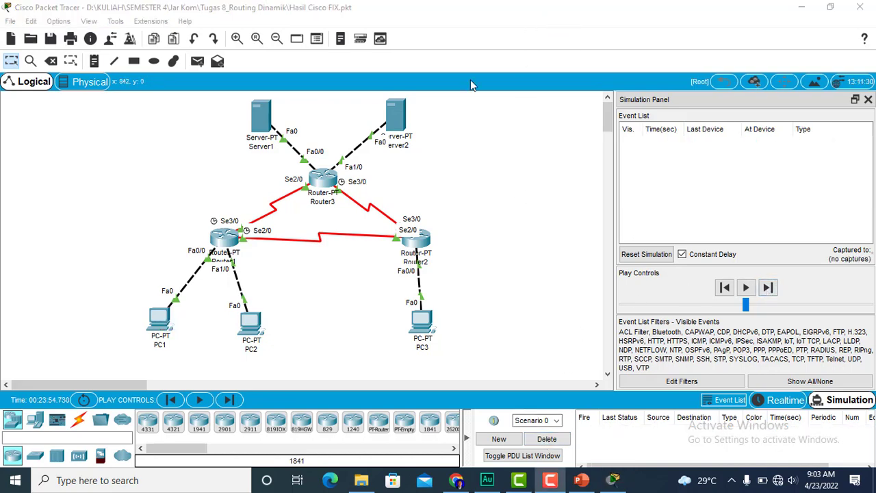
- Test connectivity from PC1 to PC3 by stepping a simple PDU through its full round trip, and delete the scenario
click(198, 61)
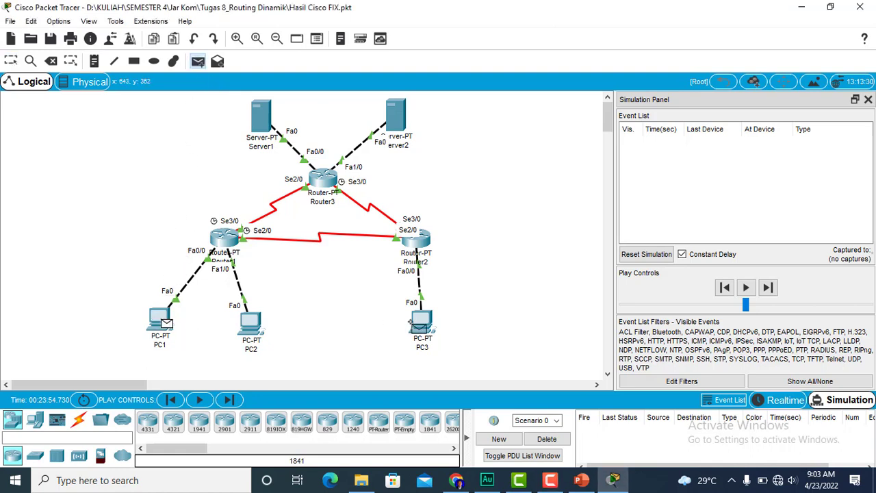
click(419, 321)
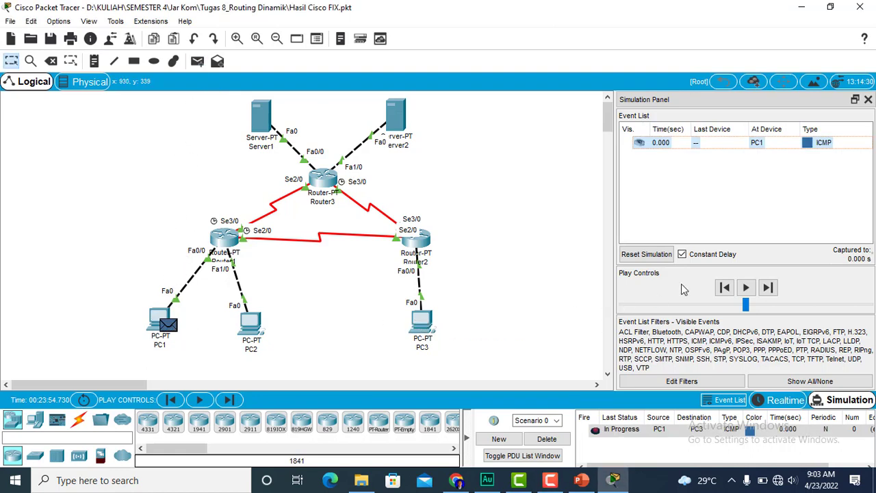
click(768, 288)
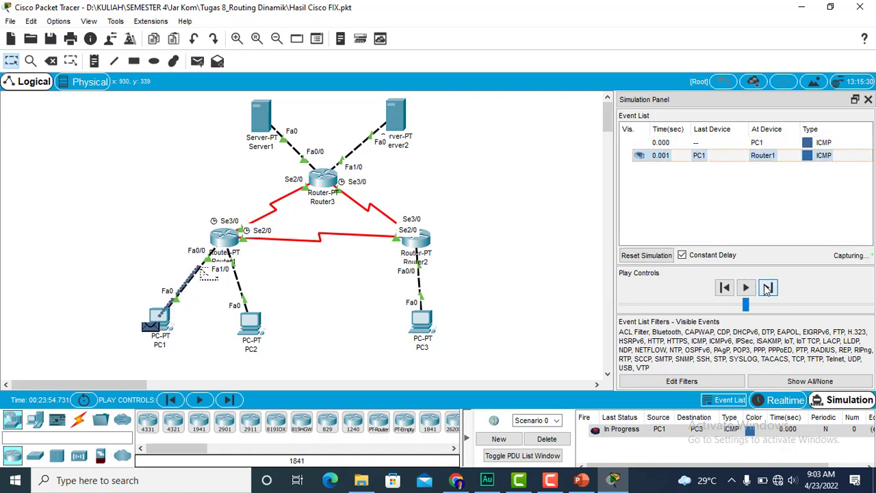
click(768, 288)
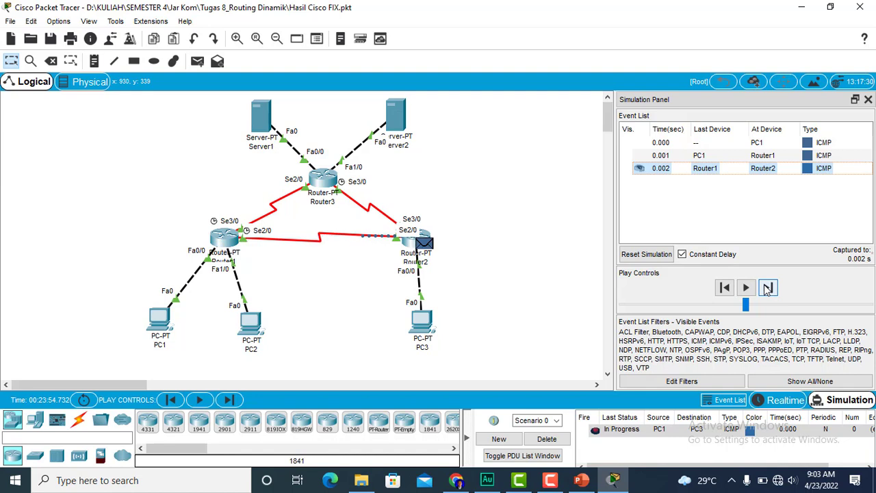
click(767, 288)
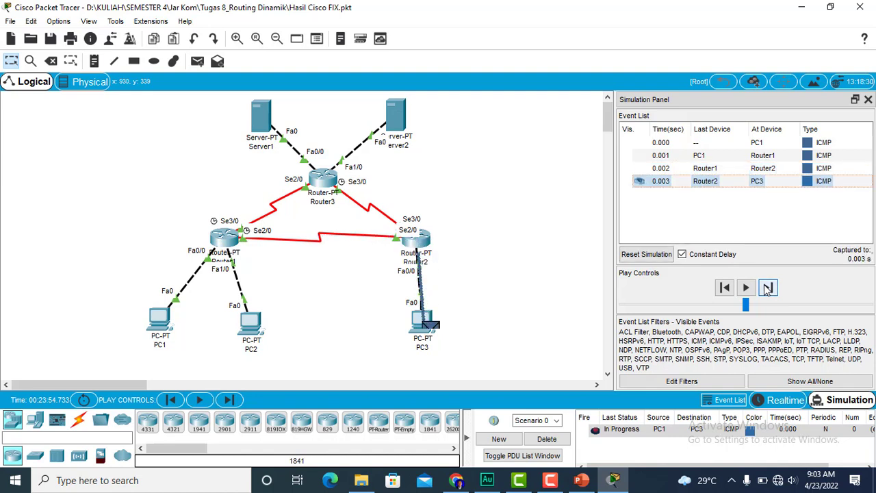
click(767, 289)
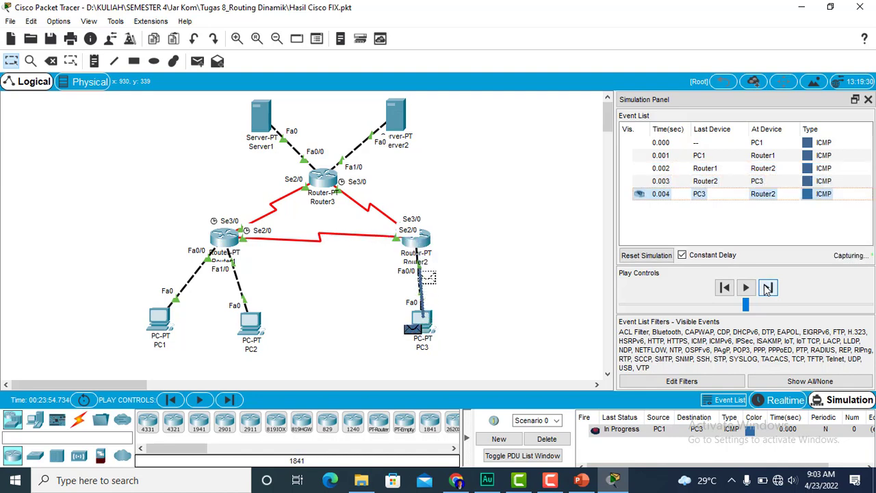
click(767, 289)
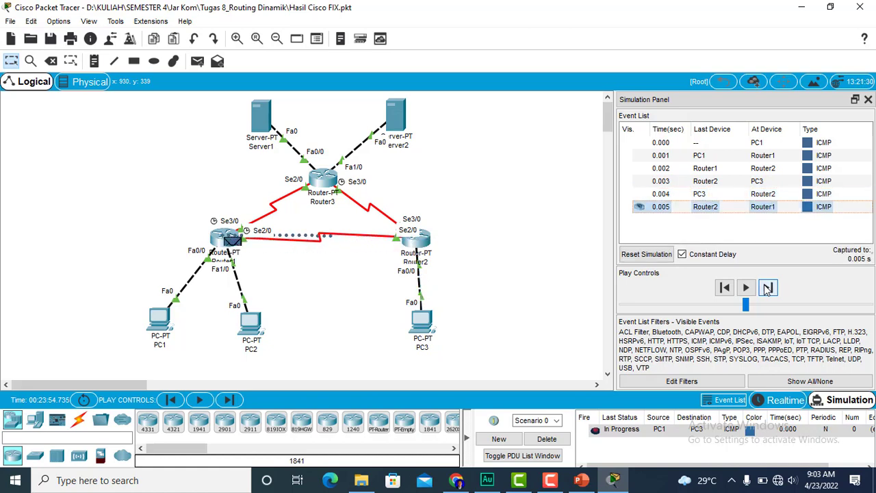
click(767, 288)
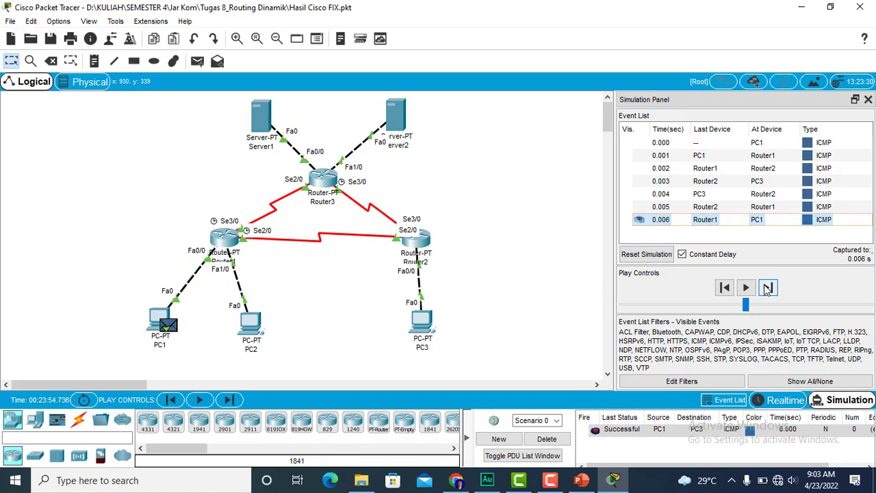
click(547, 439)
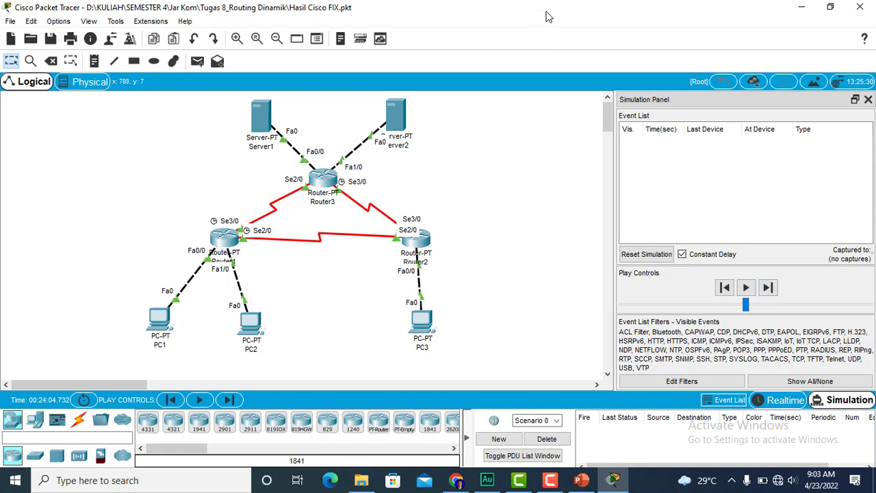
- Test connectivity from PC1 to Server1 by stepping a simple PDU through its full round trip, and delete the scenario
click(197, 61)
click(158, 316)
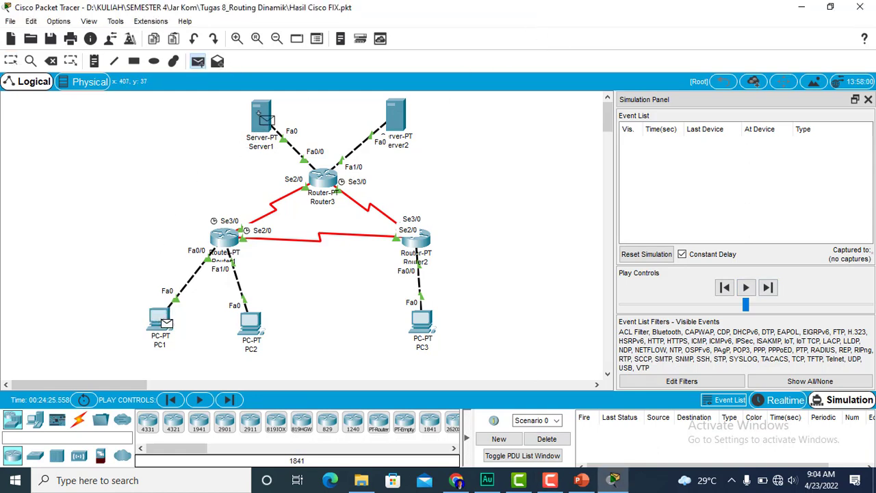
click(260, 117)
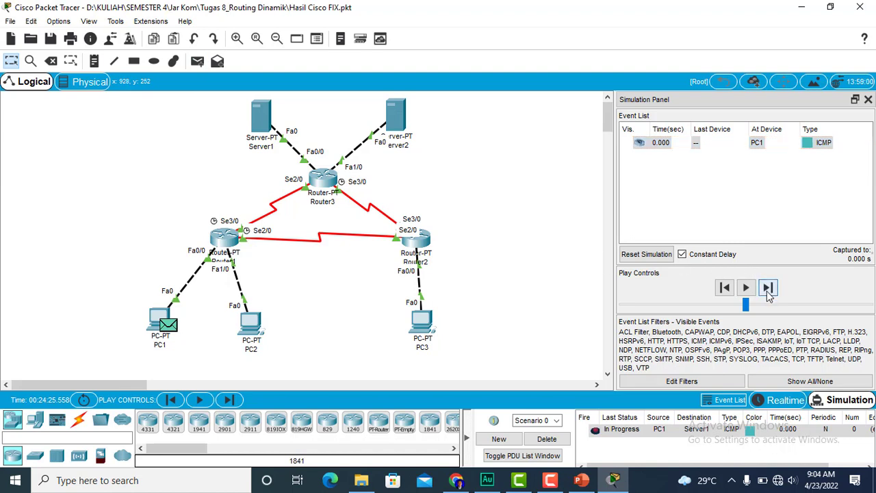
click(768, 288)
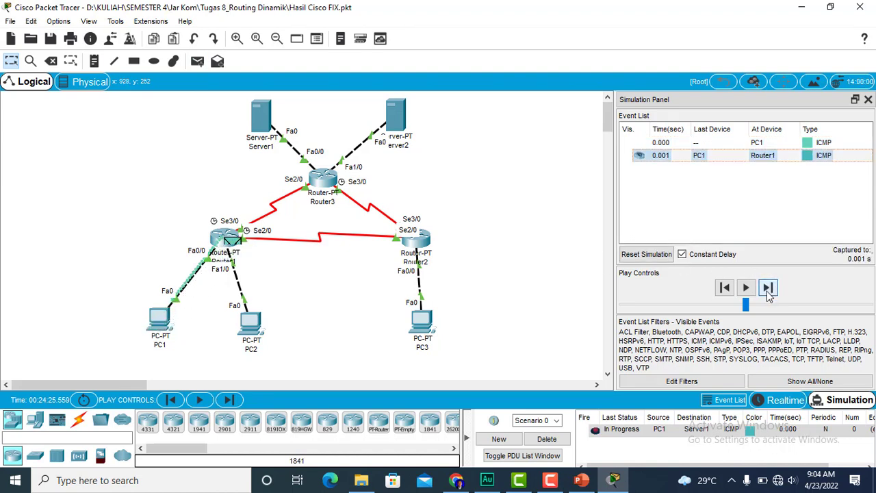
click(768, 290)
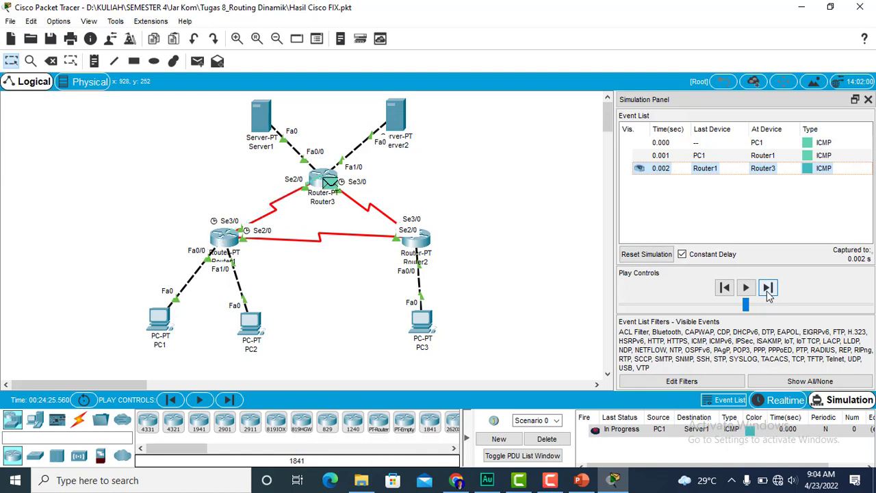
click(768, 288)
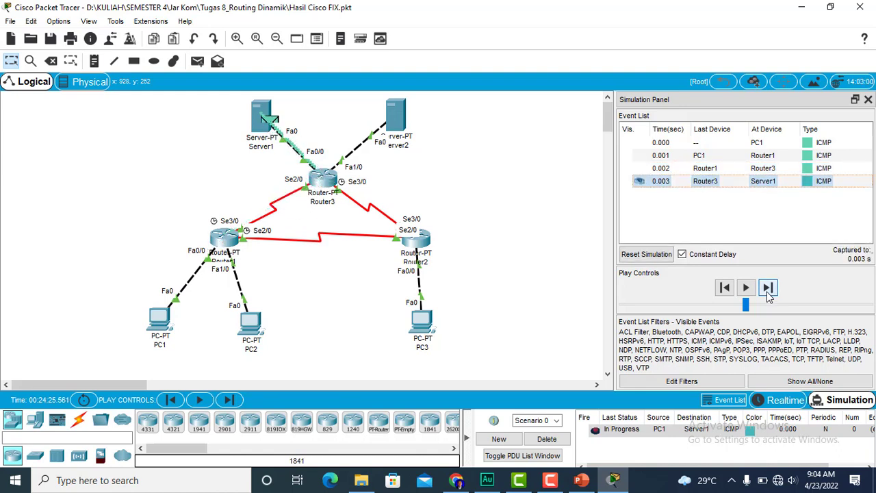
click(768, 290)
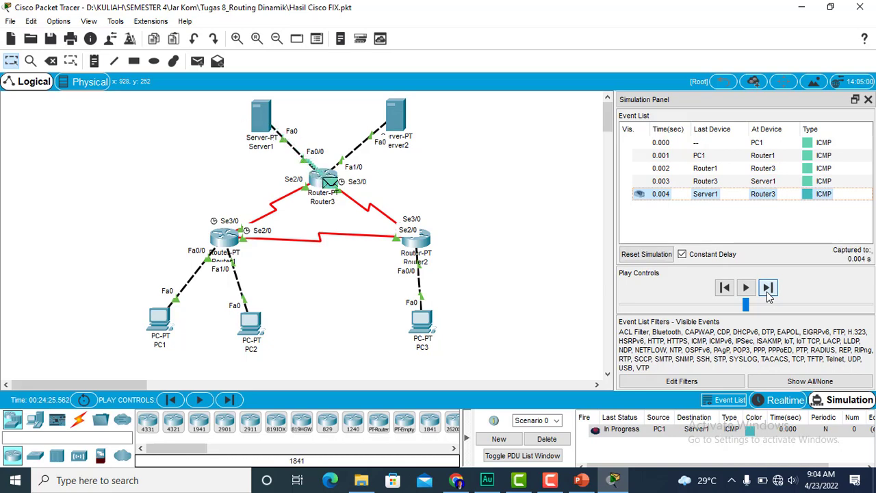
click(768, 290)
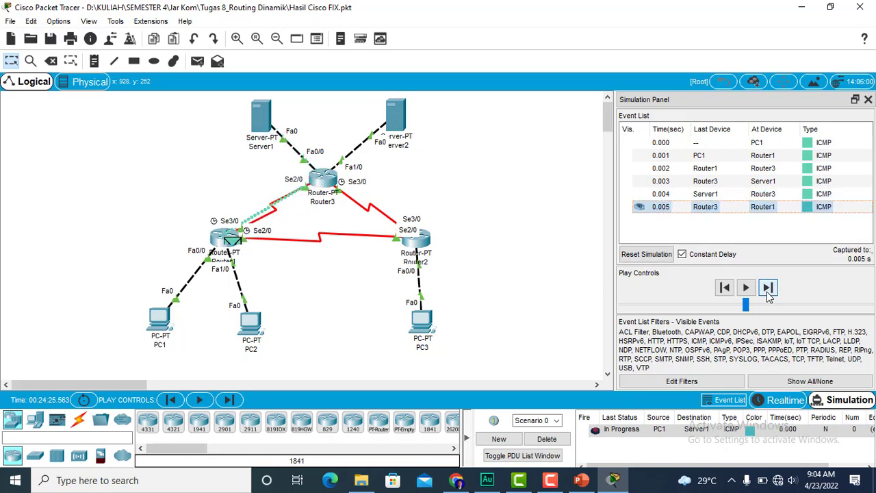
click(768, 290)
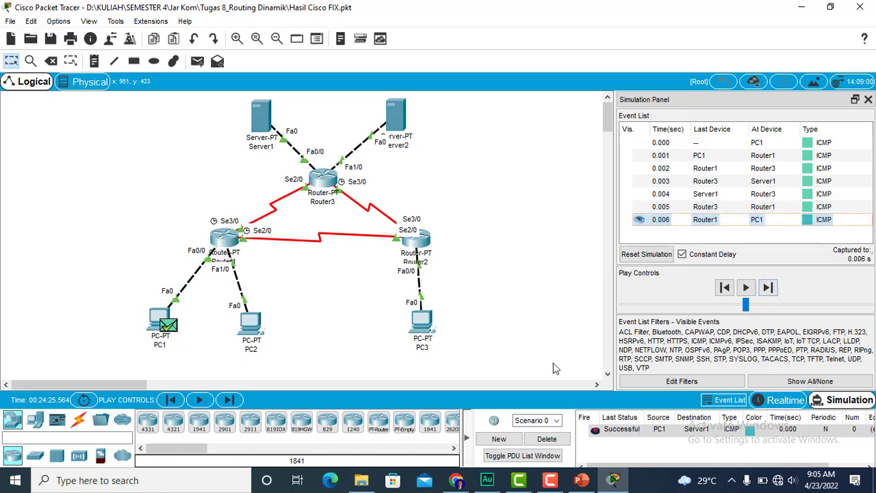
click(551, 437)
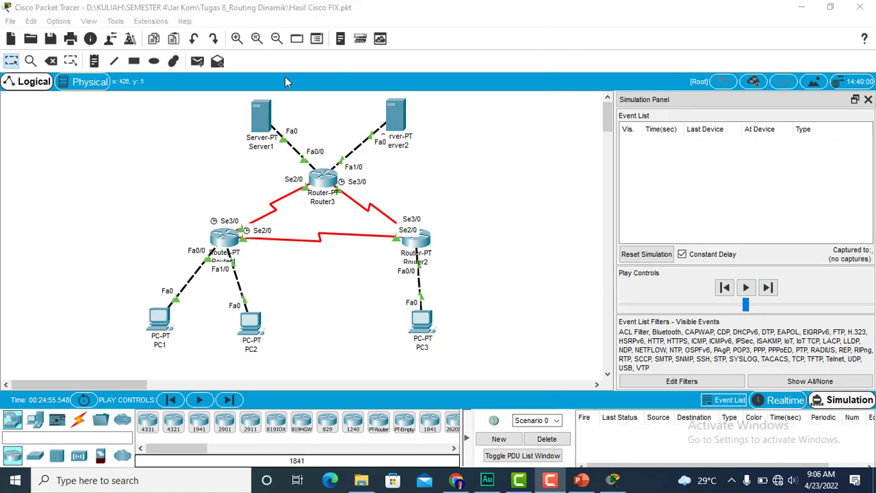
- Test connectivity from PC1 to Server2 by stepping a simple PDU through its full round trip, and delete the scenario
click(159, 320)
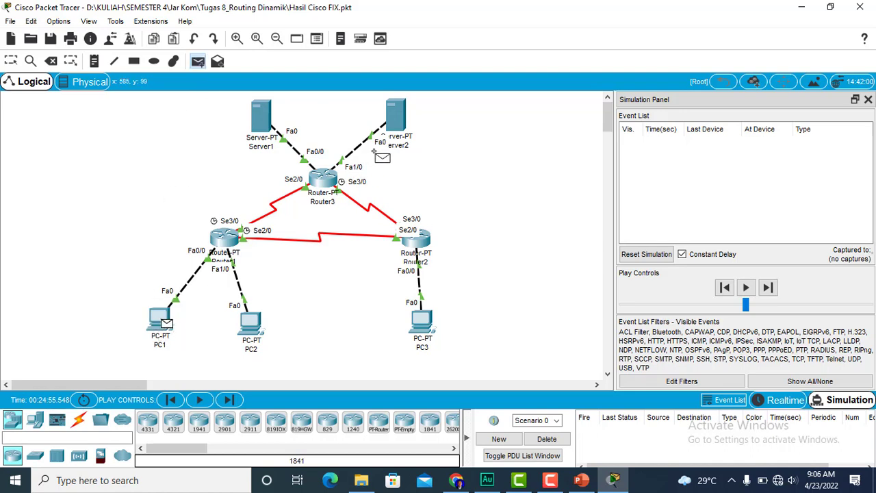
click(397, 114)
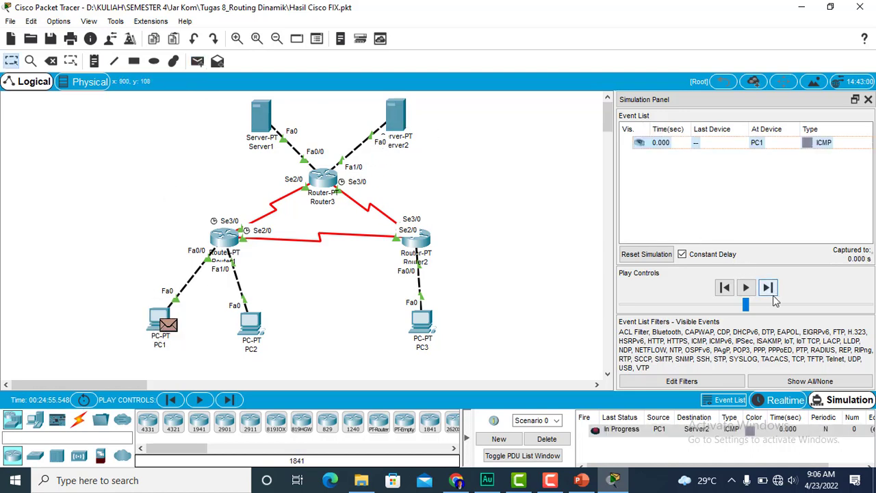
click(769, 288)
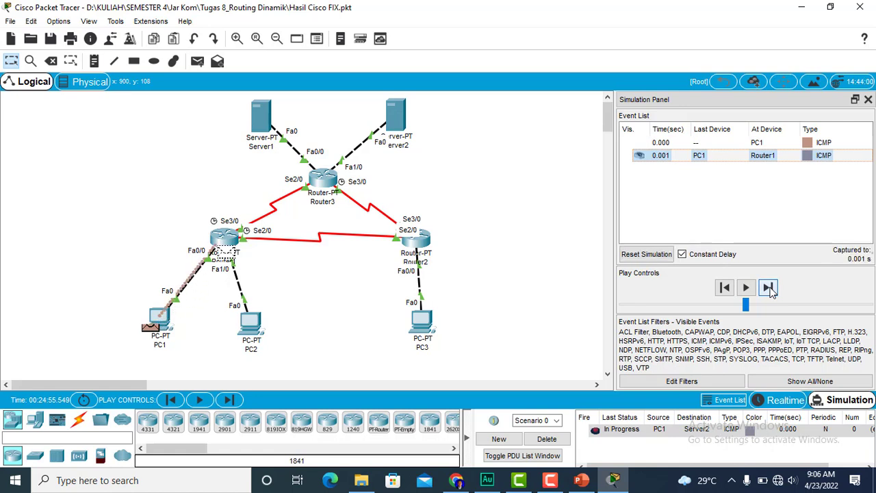
click(769, 289)
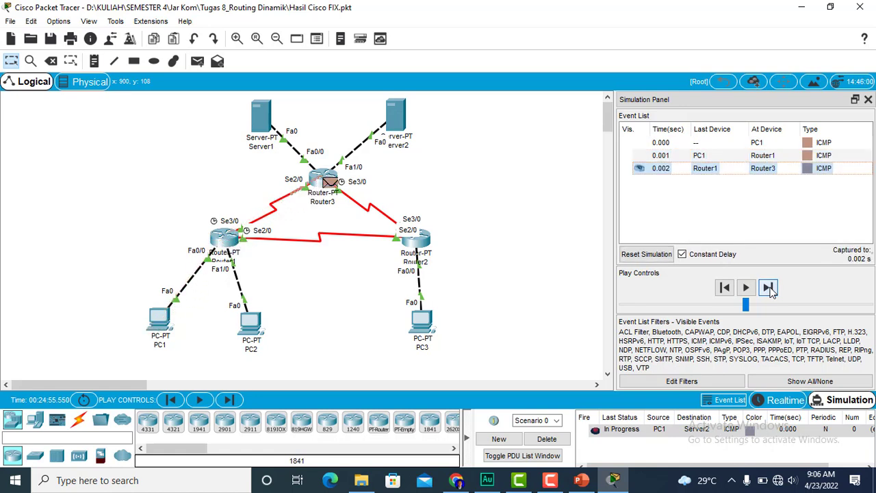
click(769, 288)
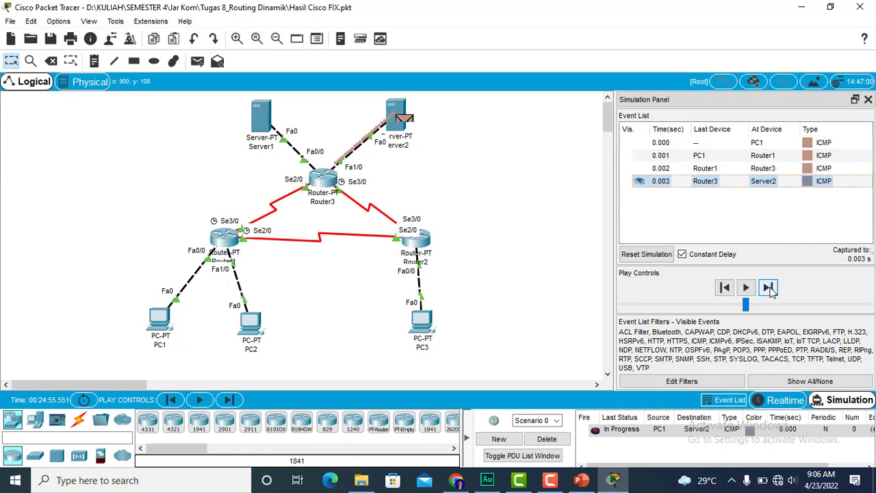
click(769, 288)
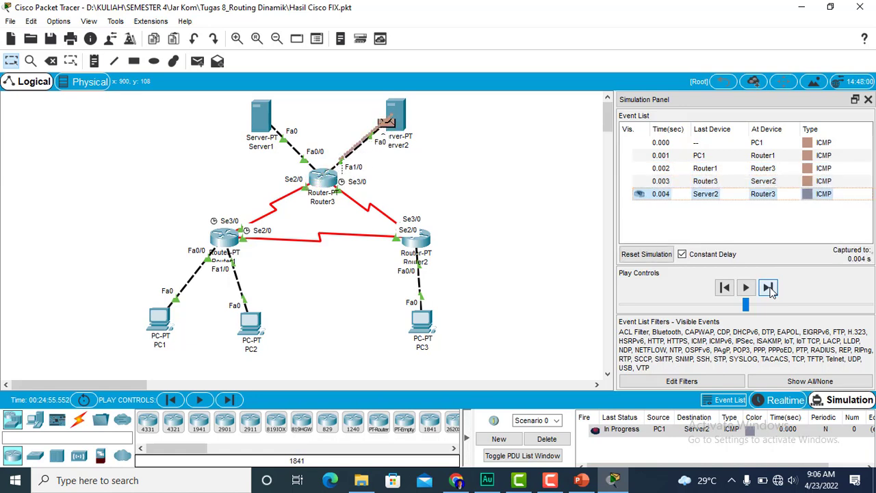
click(769, 288)
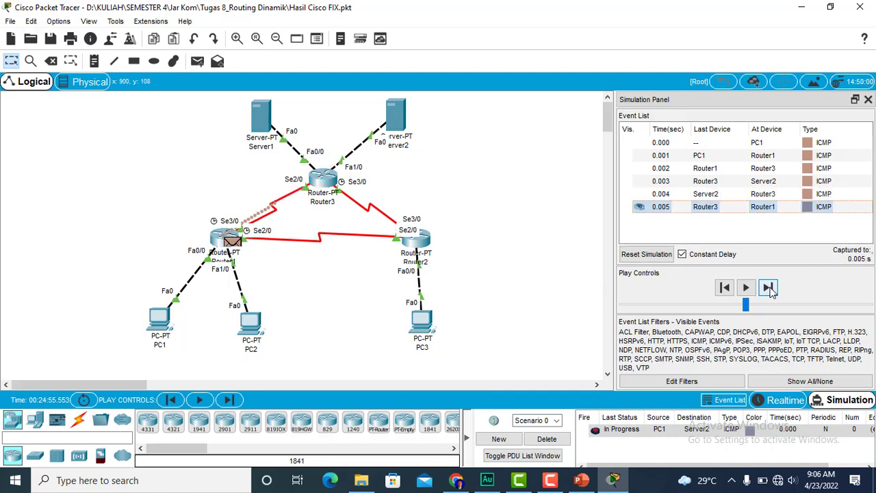
click(769, 288)
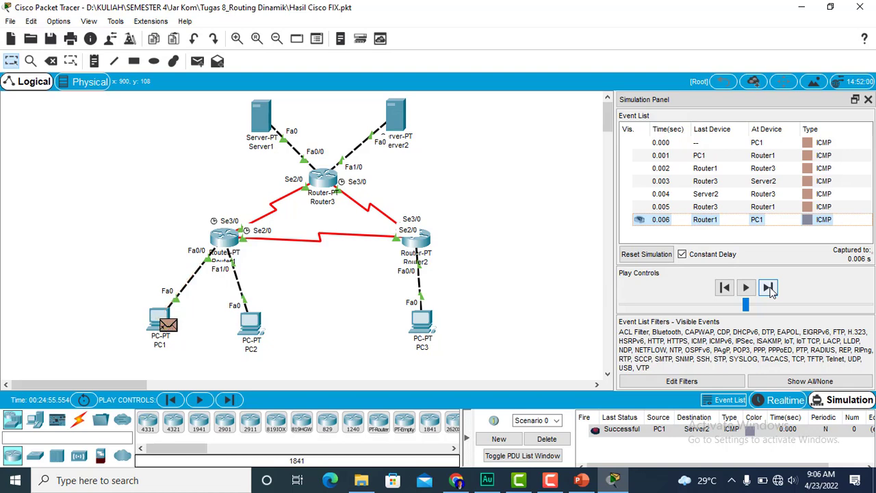
click(551, 439)
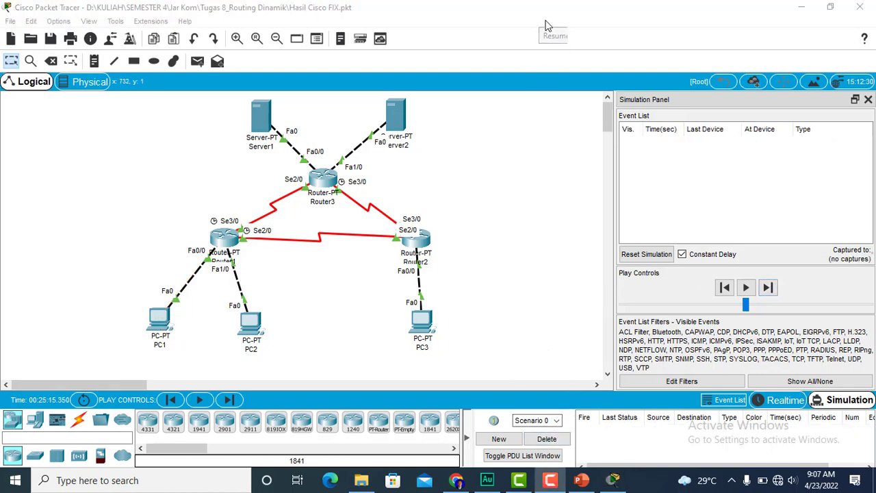
- Test connectivity from PC3 to PC1 by stepping a simple PDU through its full round trip, and delete the scenario
click(197, 61)
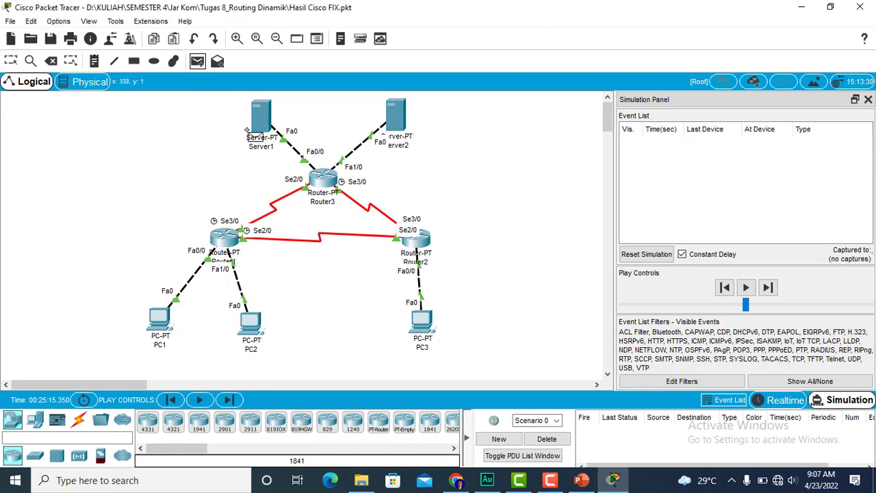
click(419, 323)
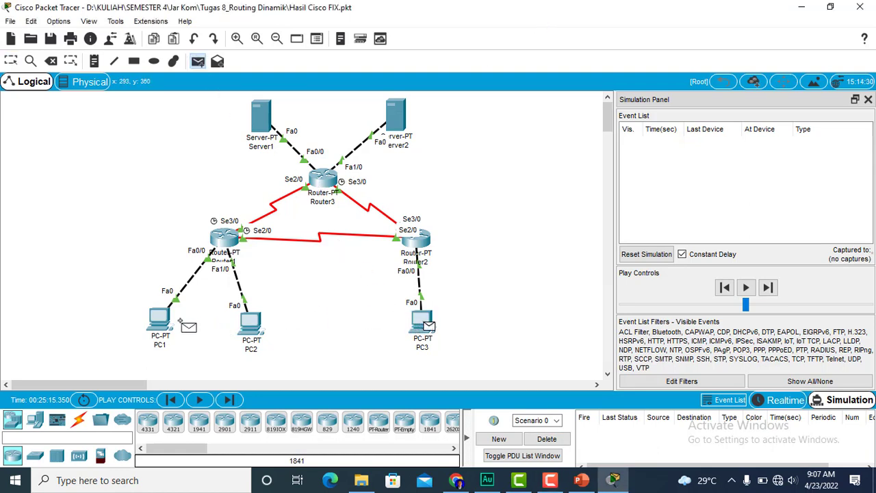
click(162, 318)
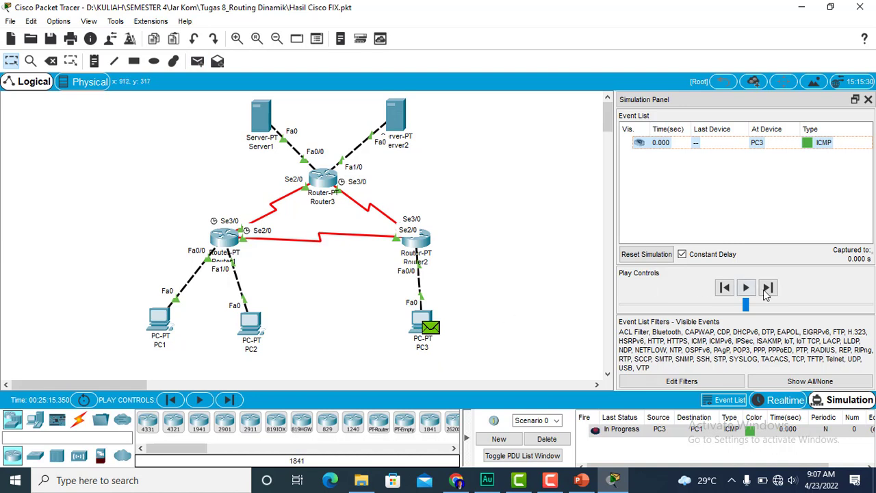
click(767, 288)
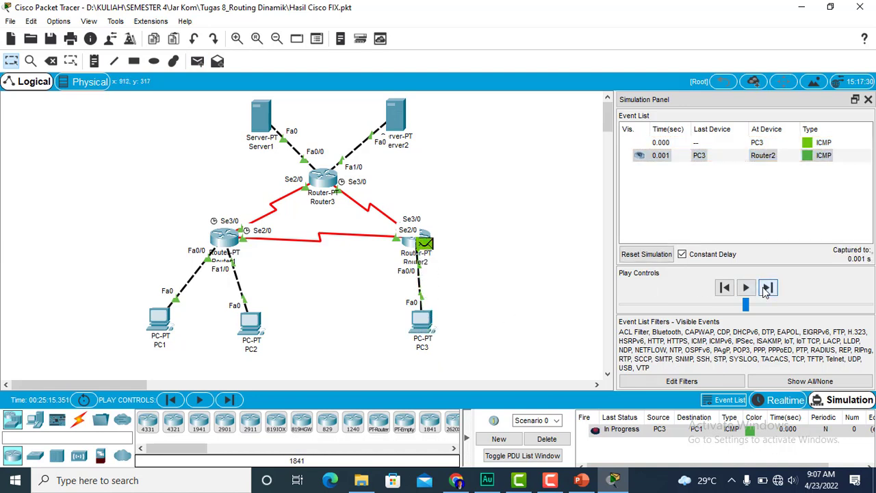
click(767, 288)
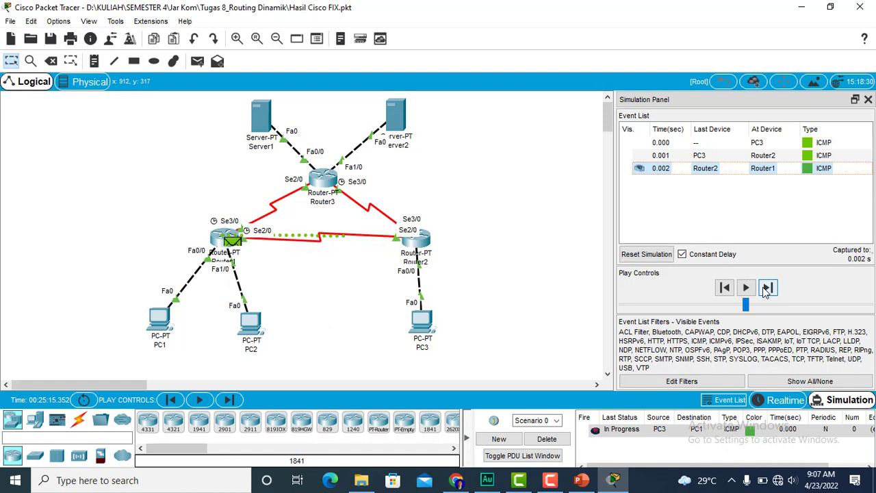
click(768, 288)
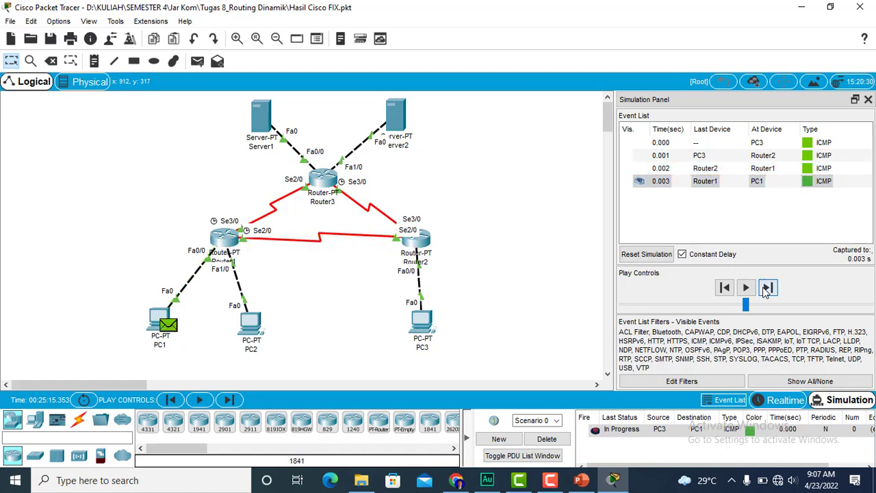
click(767, 288)
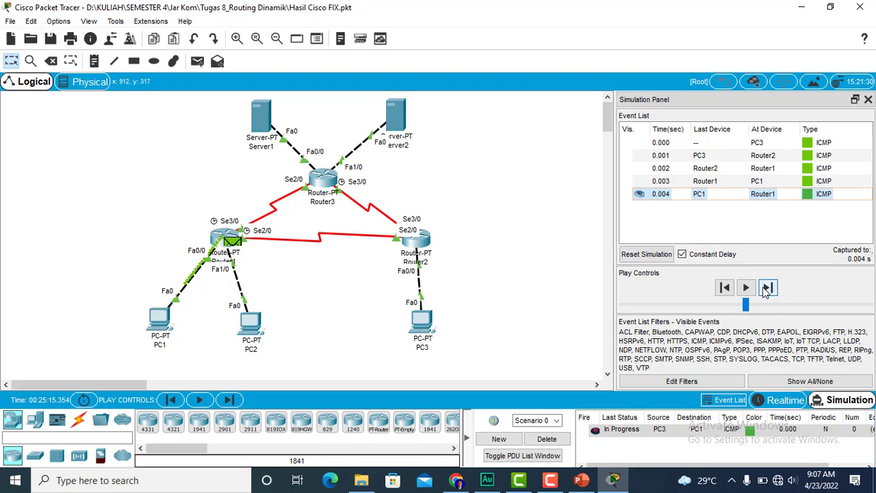
click(767, 288)
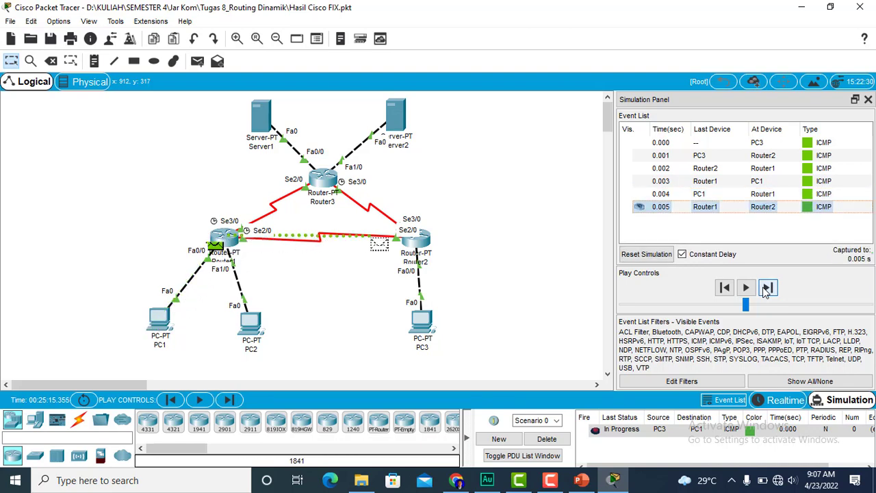
click(767, 288)
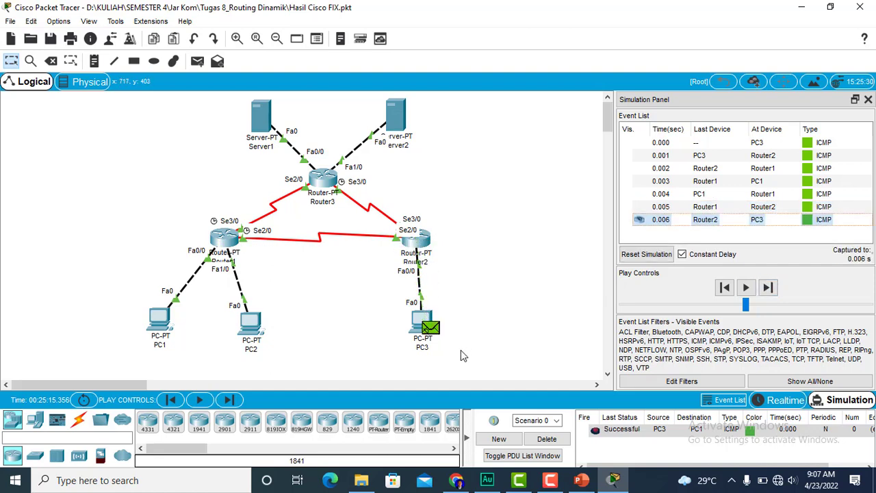
click(542, 439)
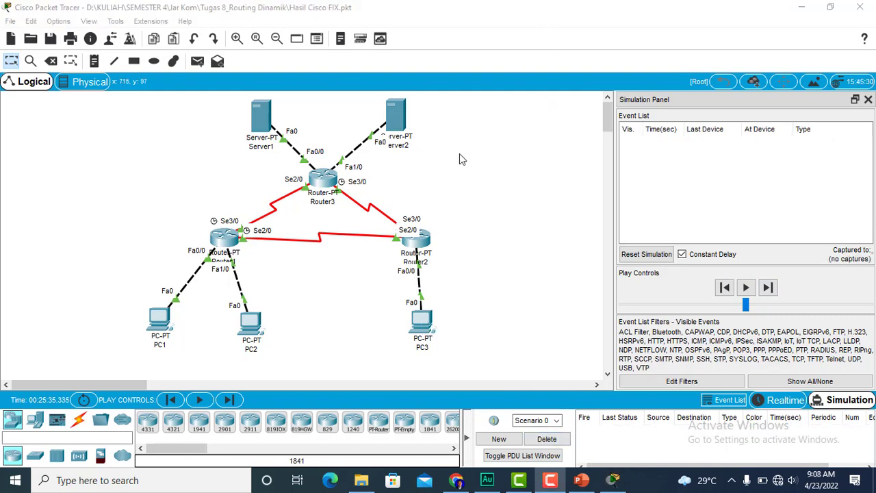
- Test connectivity from PC3 to PC2 by stepping a simple PDU through its full round trip, and delete the scenario
click(200, 61)
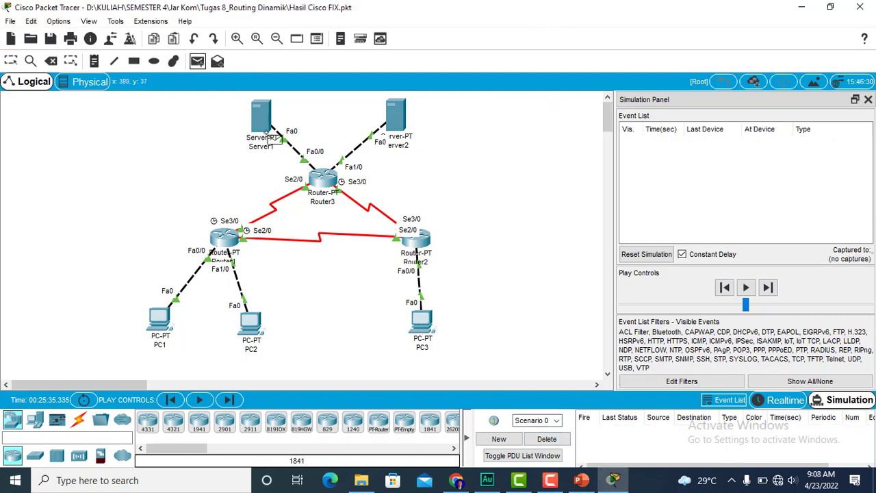
click(415, 317)
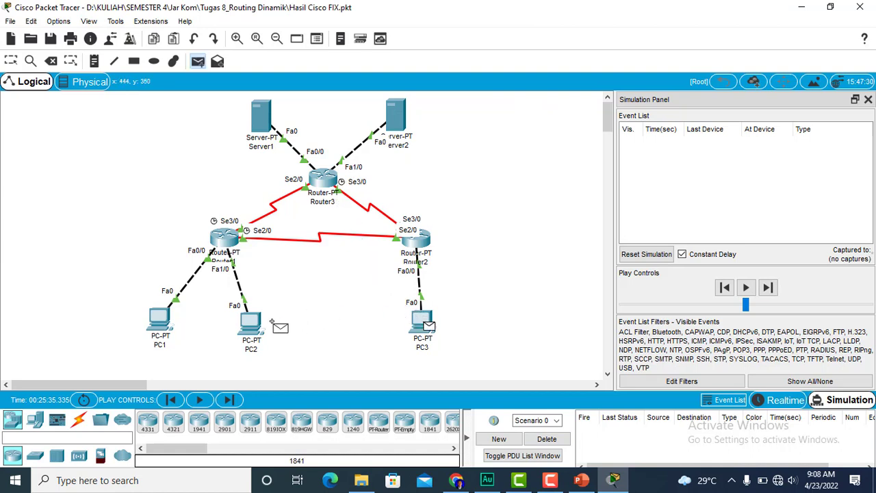
click(252, 321)
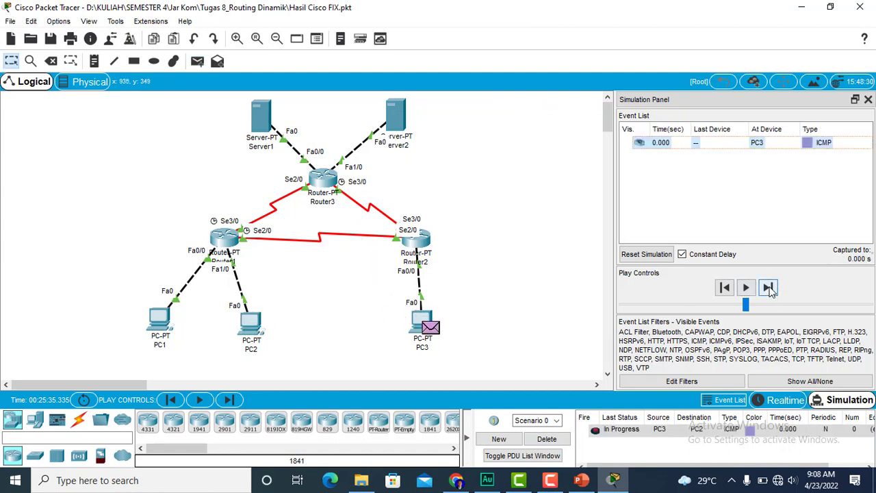
click(768, 288)
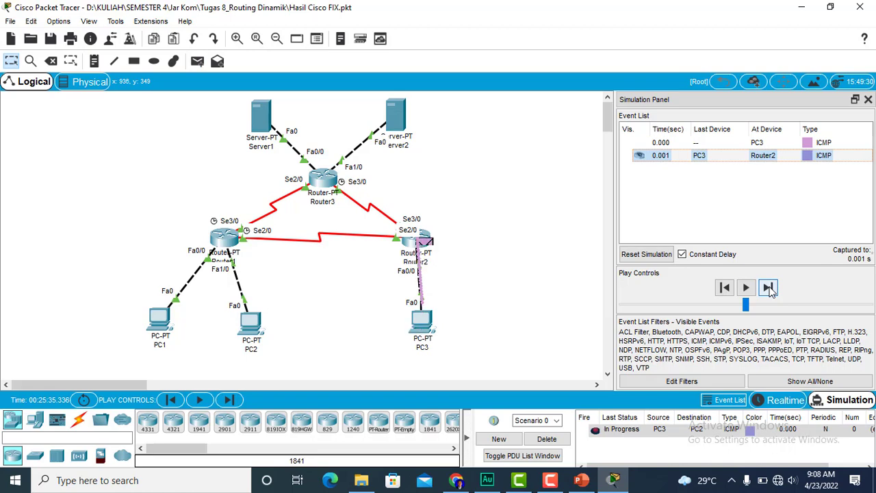
click(768, 288)
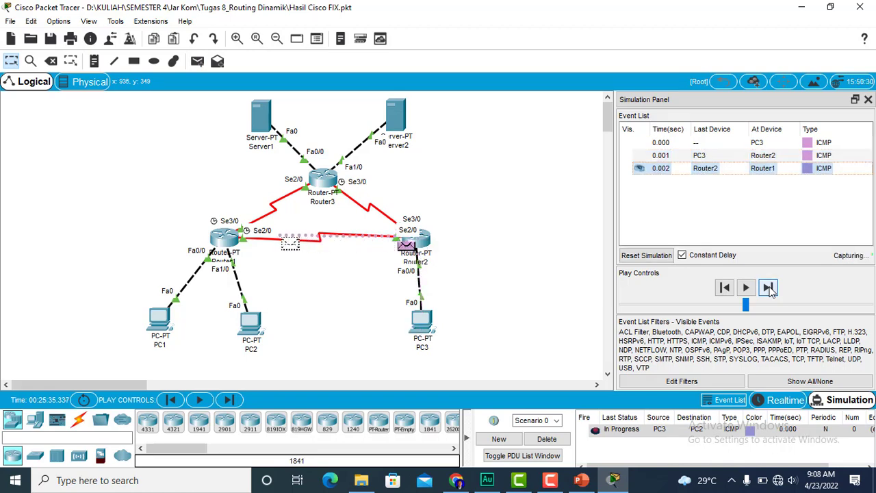
click(768, 288)
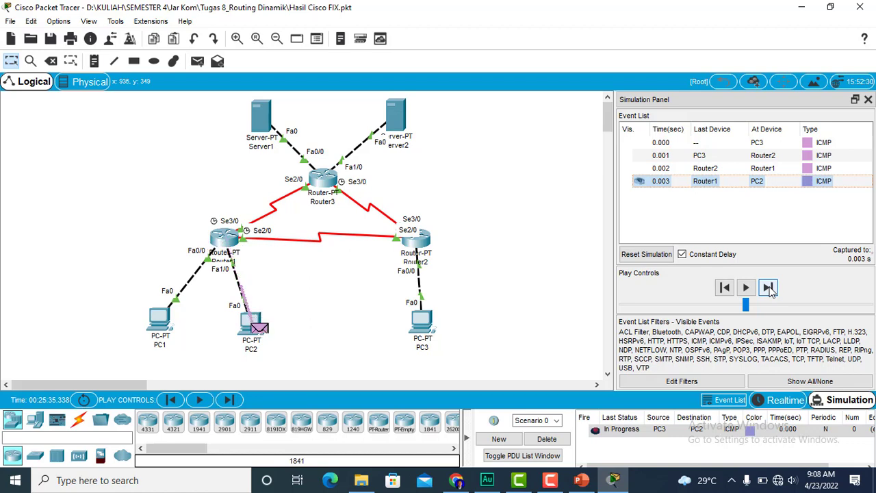
click(769, 287)
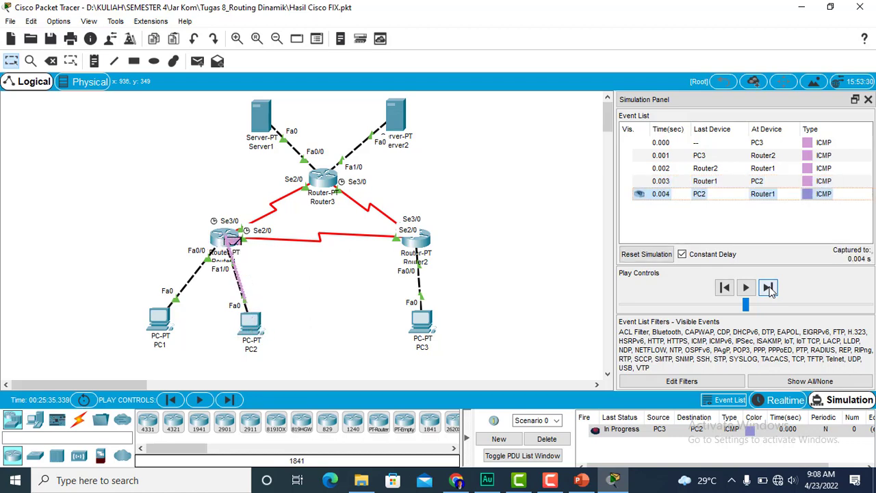
click(768, 287)
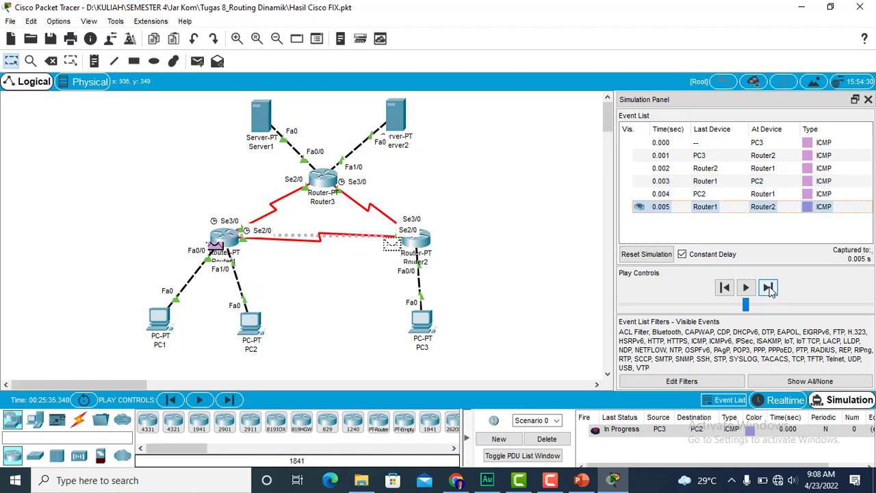
click(769, 288)
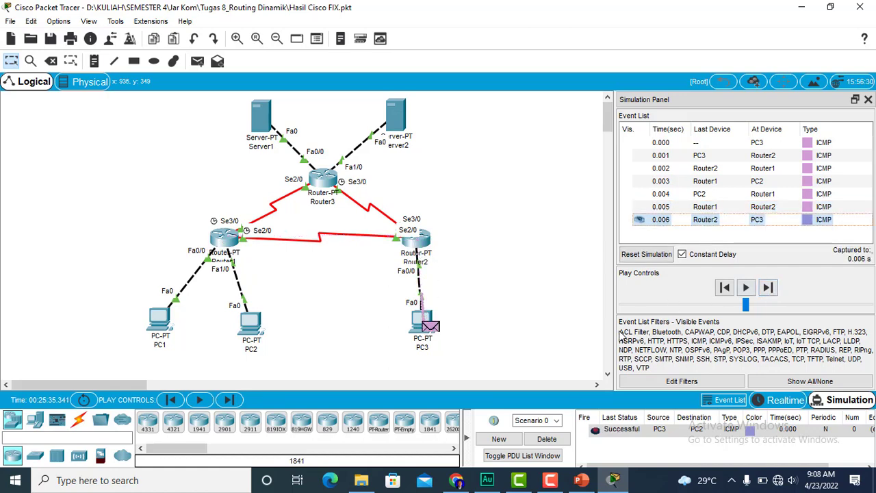
click(547, 439)
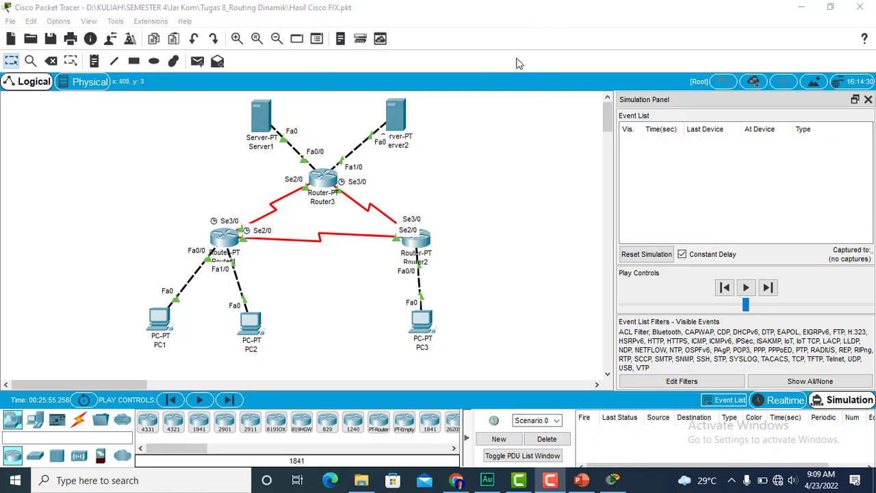
- Test connectivity from PC3 to Server1 by stepping a simple PDU through its full round trip, and delete the scenario
click(197, 61)
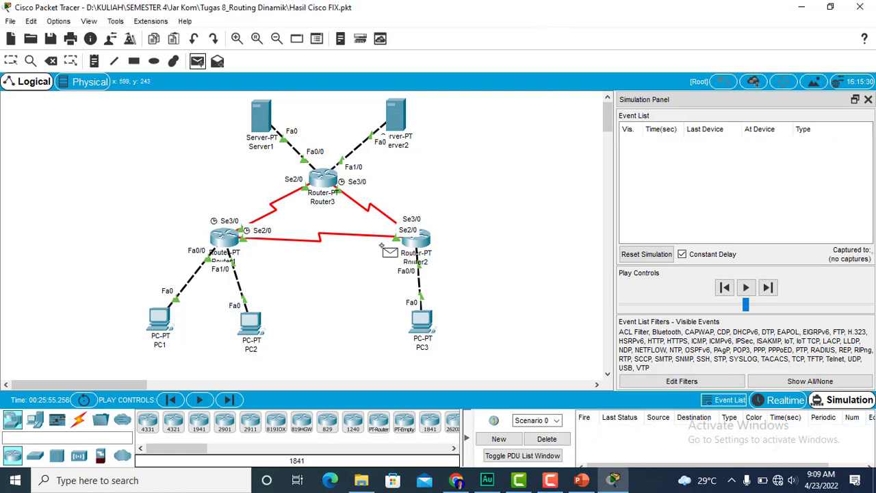
click(419, 320)
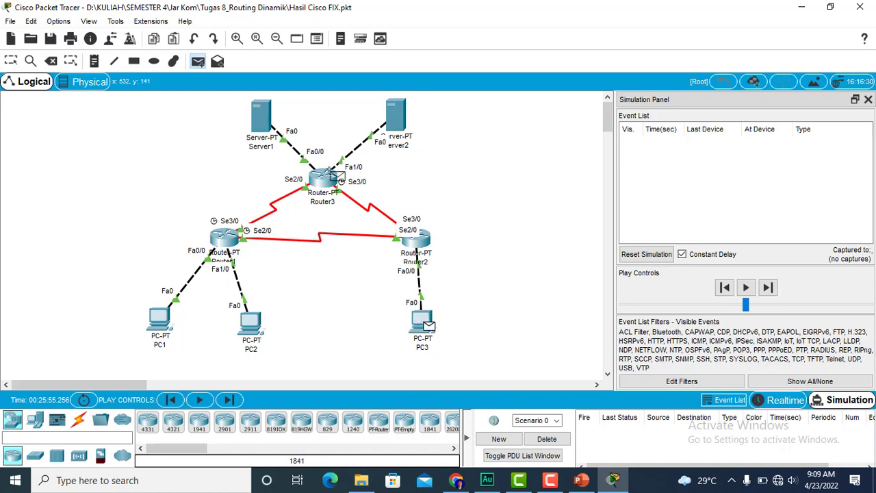
click(259, 117)
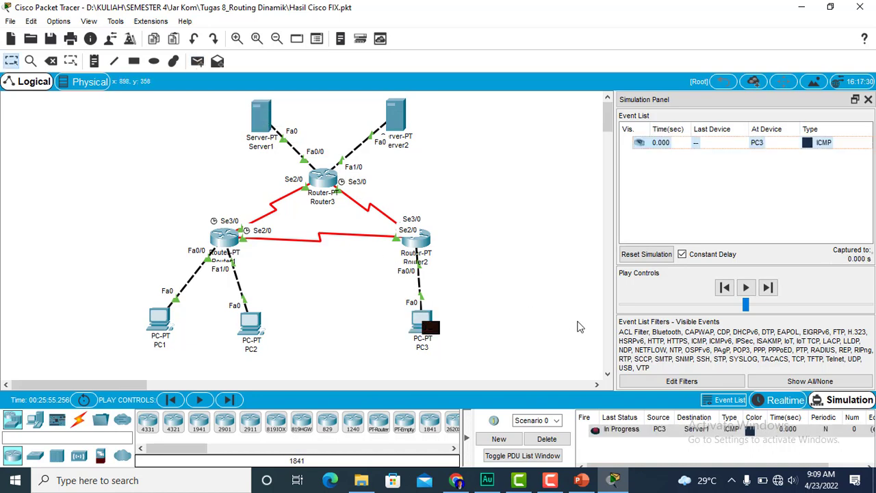
click(767, 287)
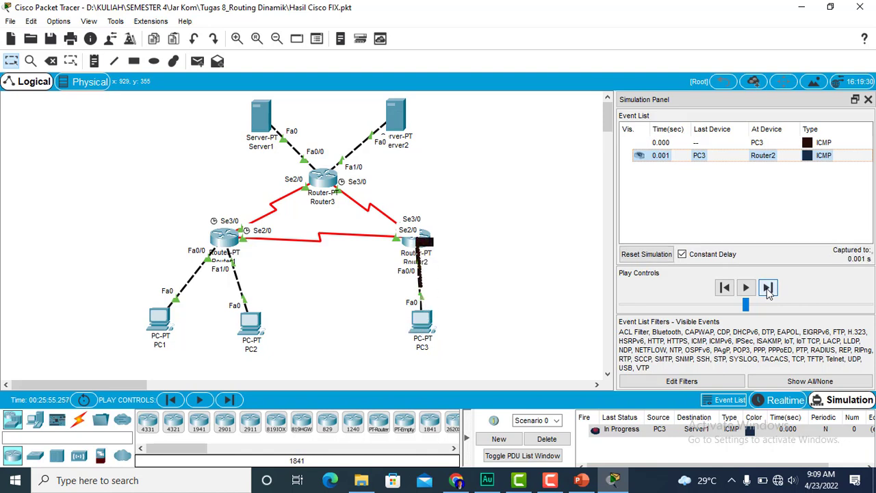
click(768, 287)
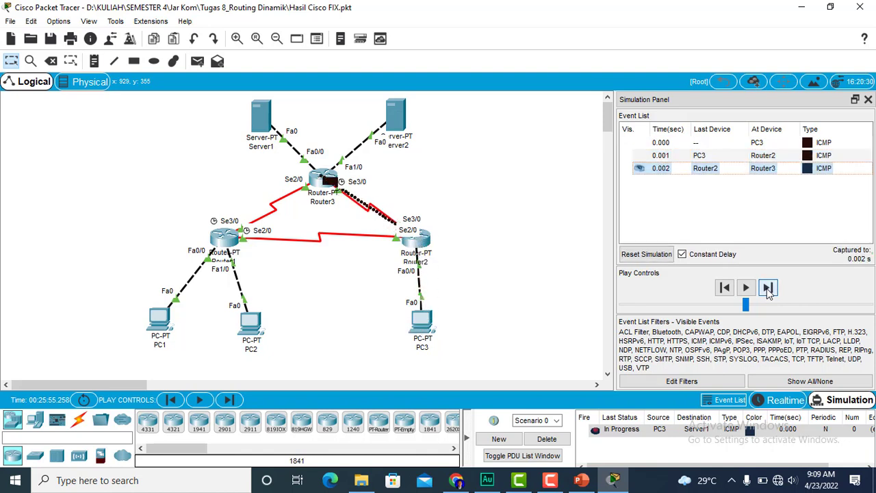
click(767, 288)
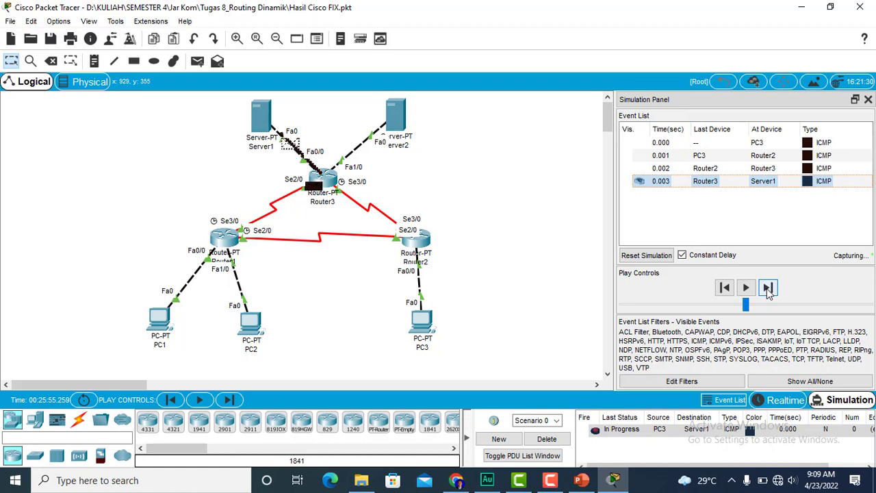
click(767, 287)
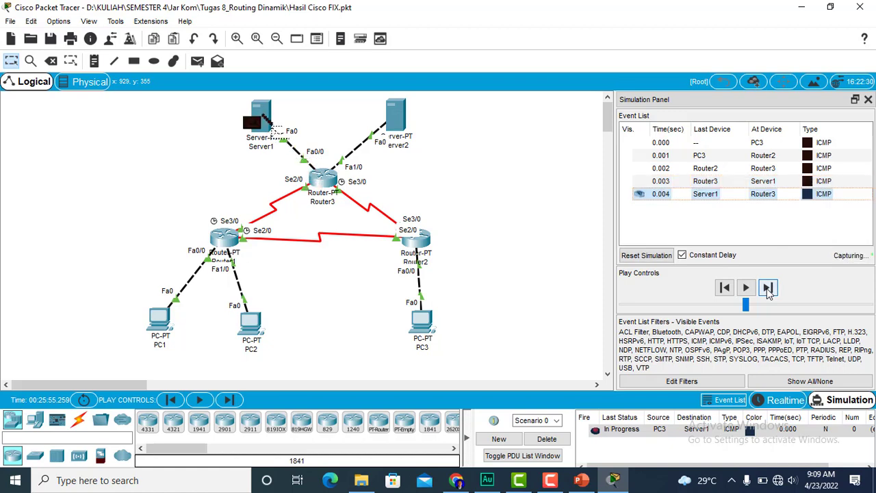
click(768, 288)
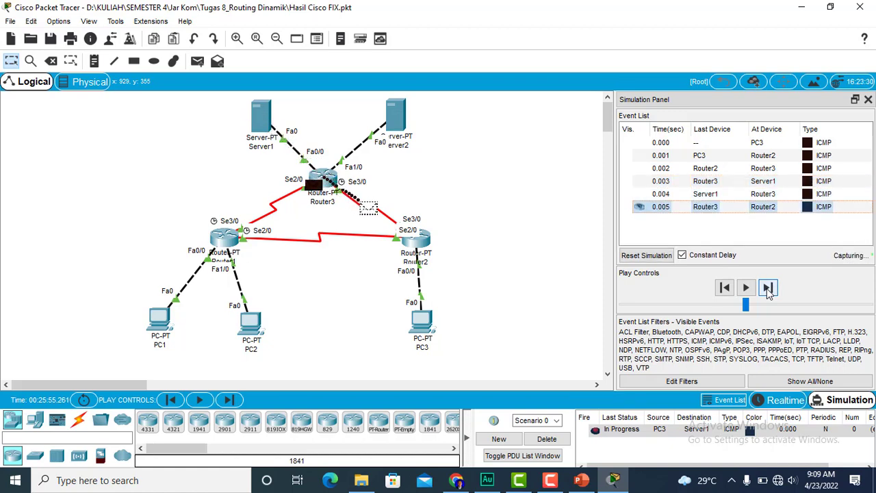
click(768, 287)
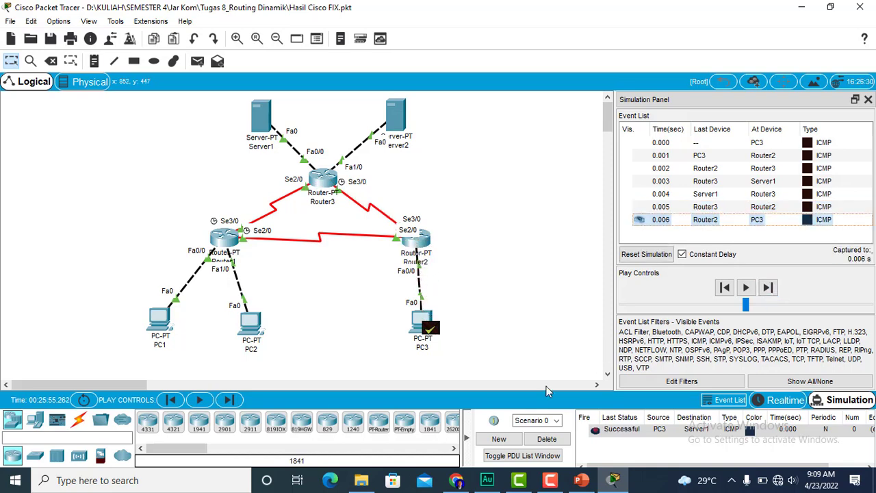
click(546, 439)
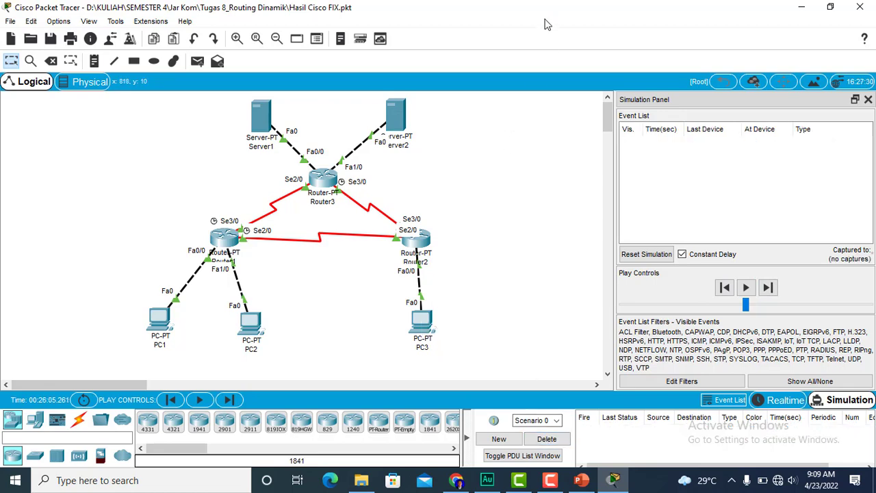
- Test connectivity from PC3 to Server2 by stepping a simple PDU through its full round trip, and delete the scenario
click(197, 61)
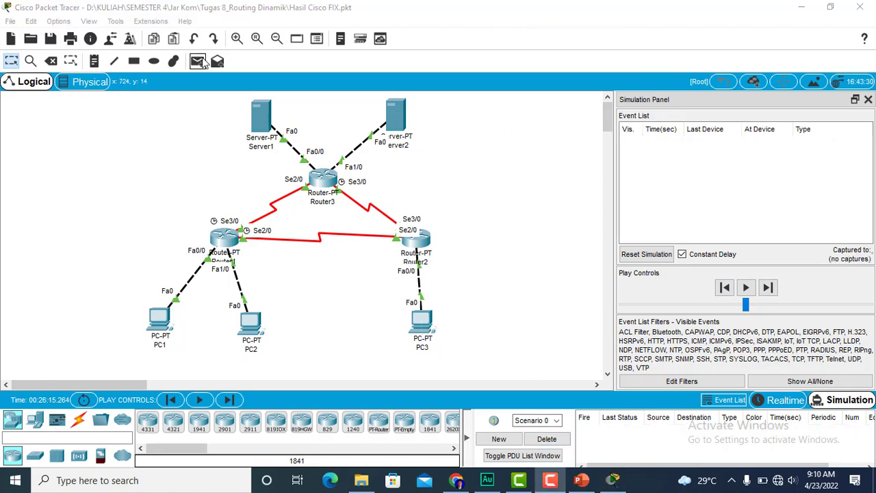
click(420, 323)
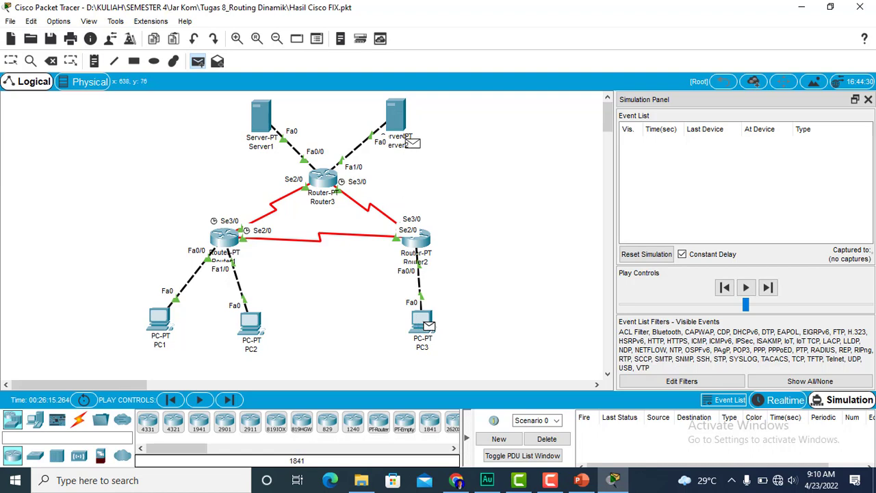
click(396, 116)
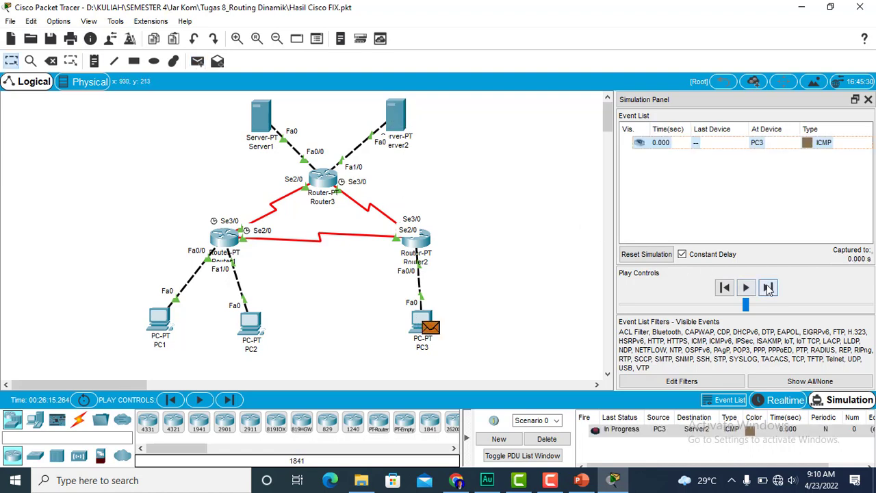
click(768, 287)
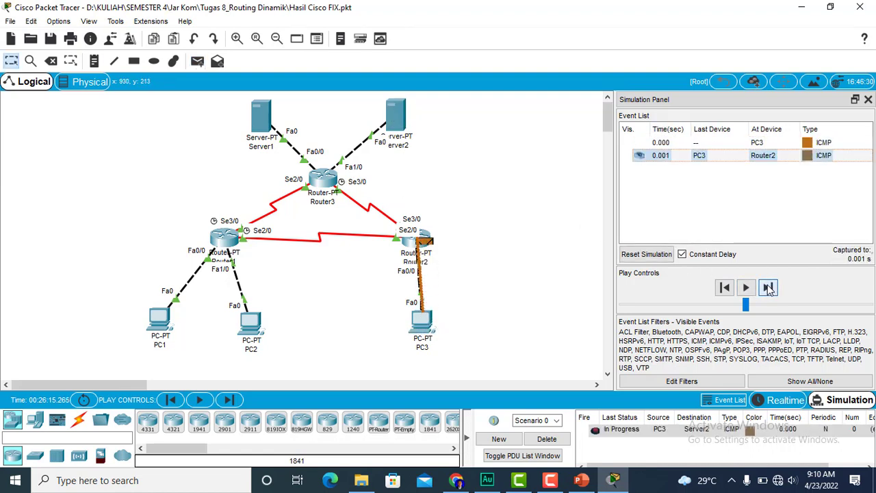
click(768, 287)
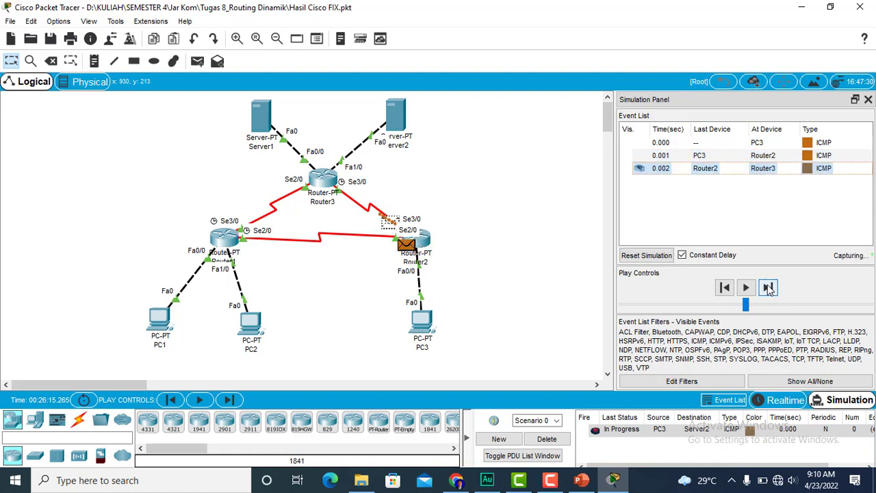
click(767, 287)
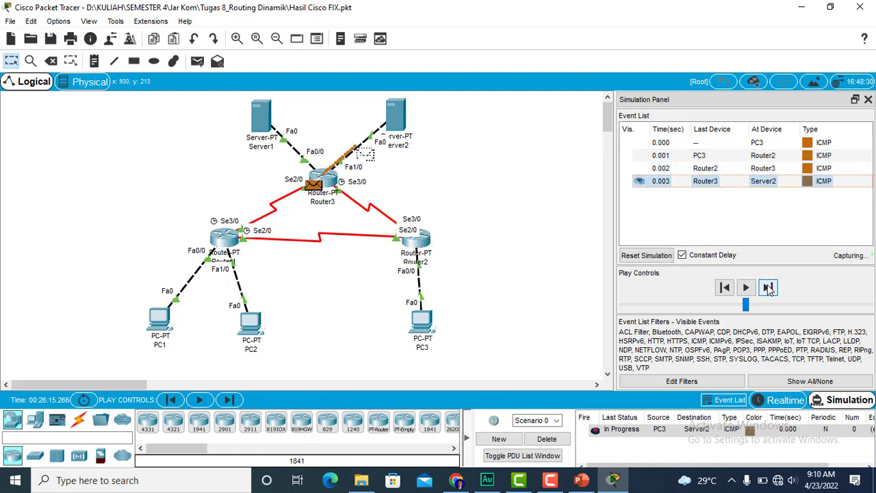
click(768, 288)
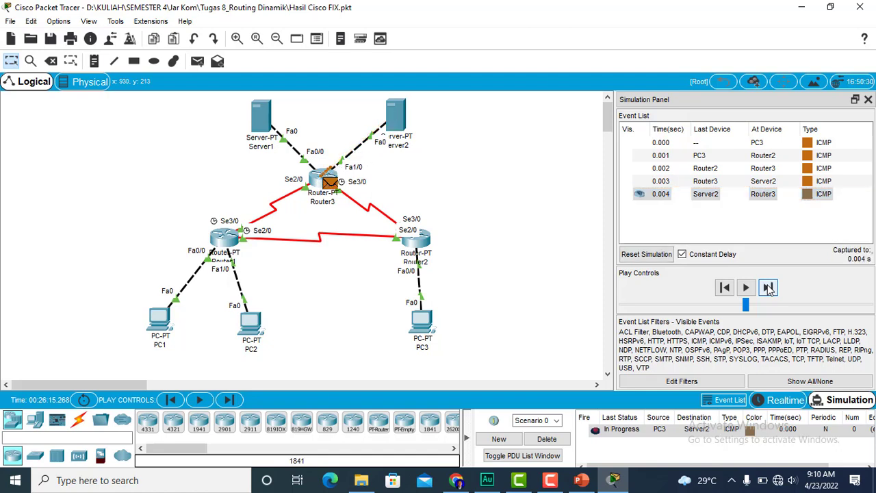
click(768, 288)
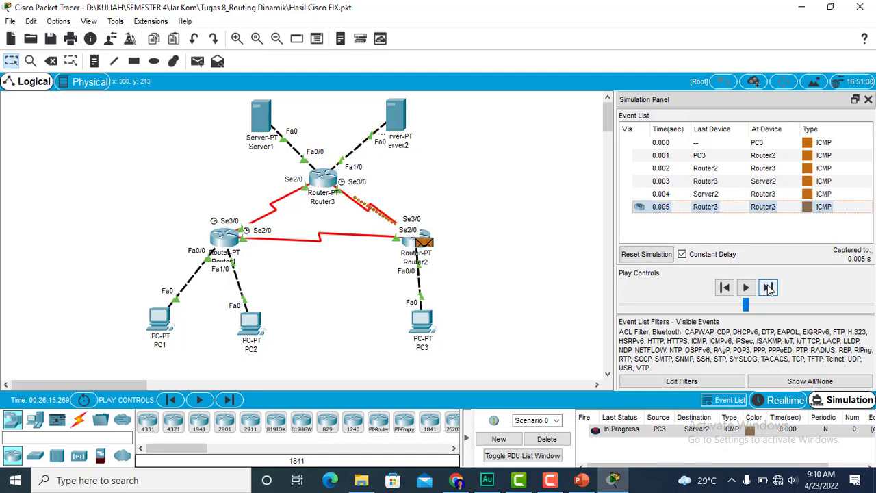
click(768, 287)
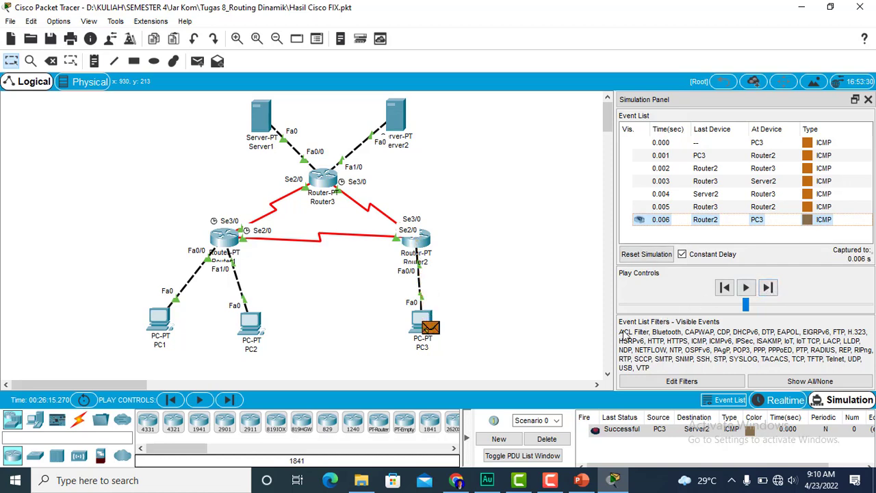
click(548, 438)
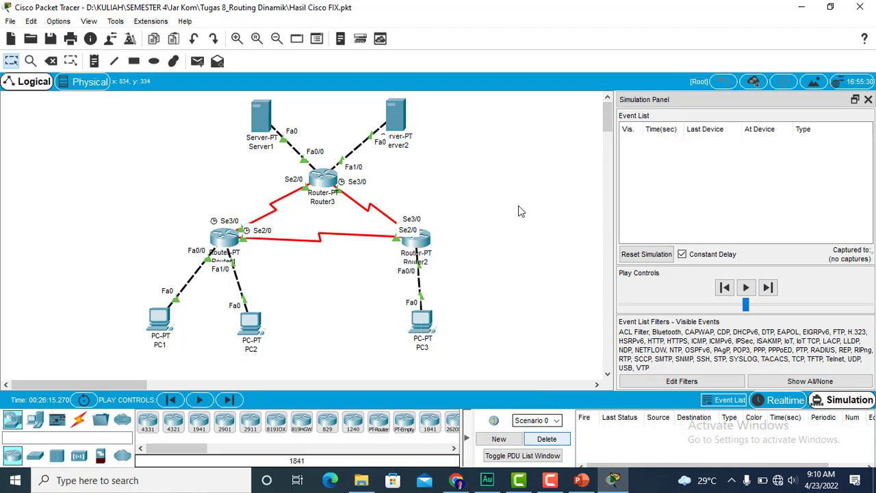
click(544, 24)
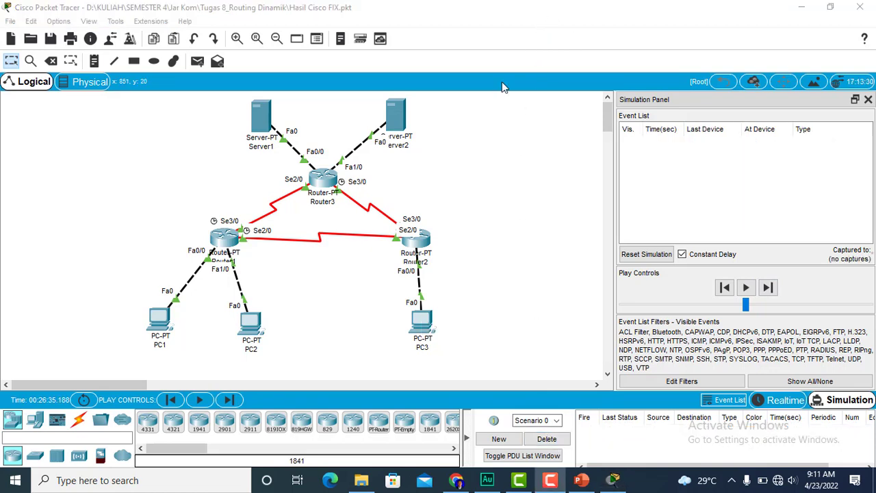
- Test connectivity from Server1 to Server2 by stepping a simple PDU through its full round trip, and delete the scenario
click(199, 63)
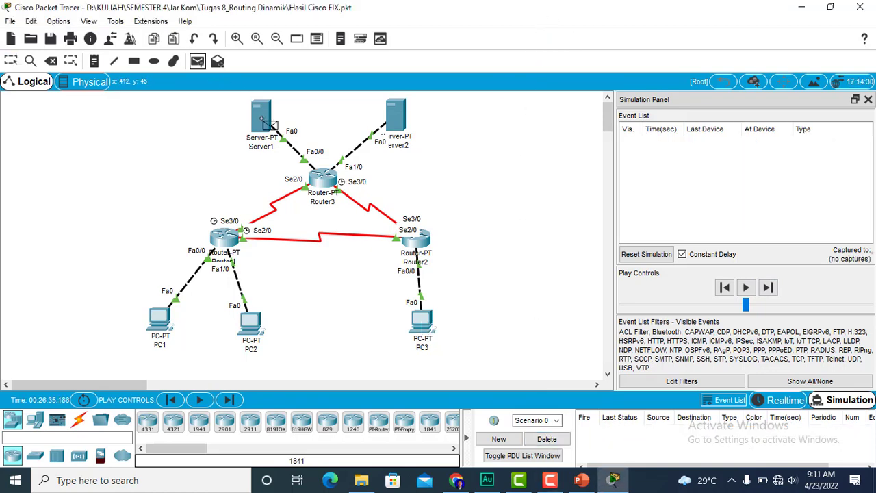
click(261, 117)
click(395, 118)
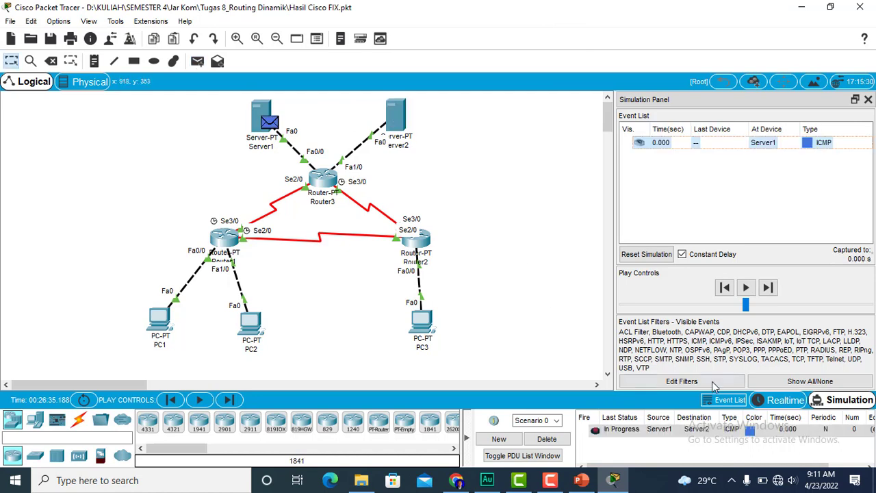
click(767, 288)
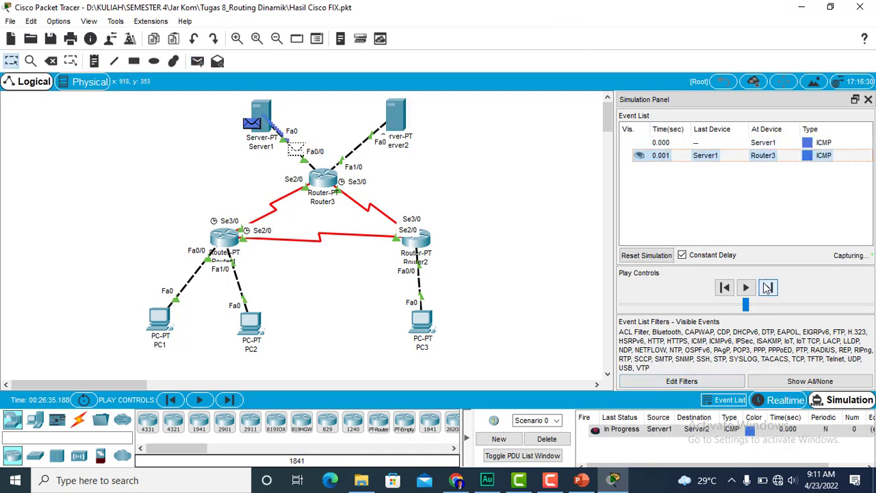
click(767, 287)
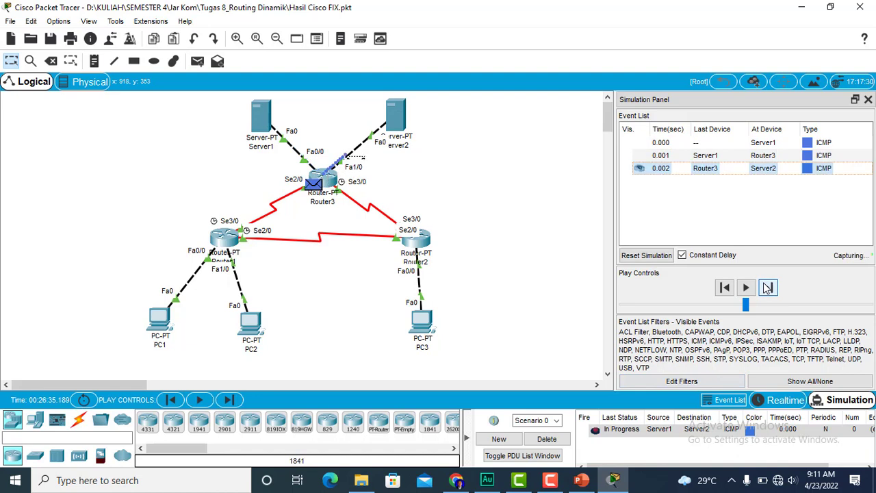
click(768, 287)
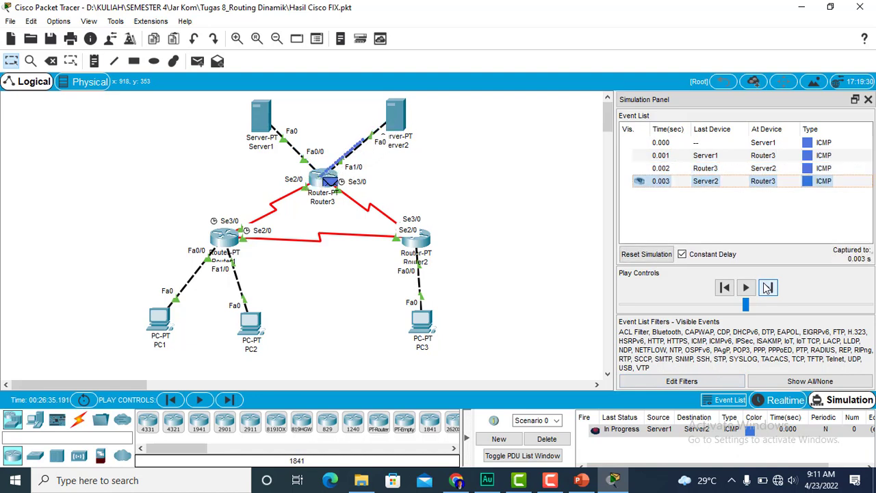
click(767, 288)
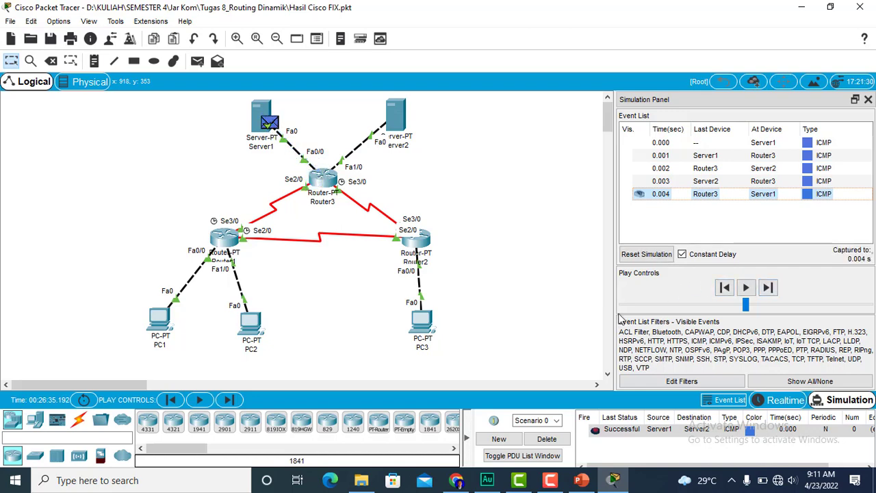
click(562, 442)
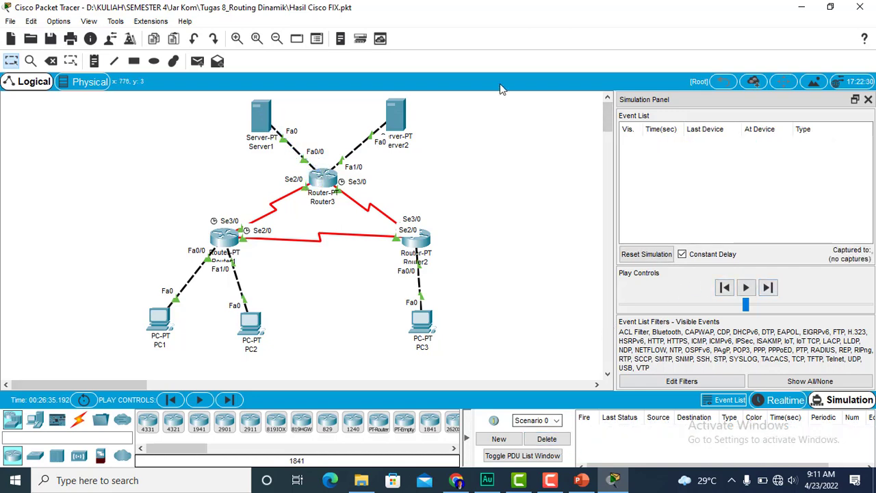
- Test connectivity from Server1 to PC1 by stepping a simple PDU through its full round trip, and delete the scenario
click(198, 62)
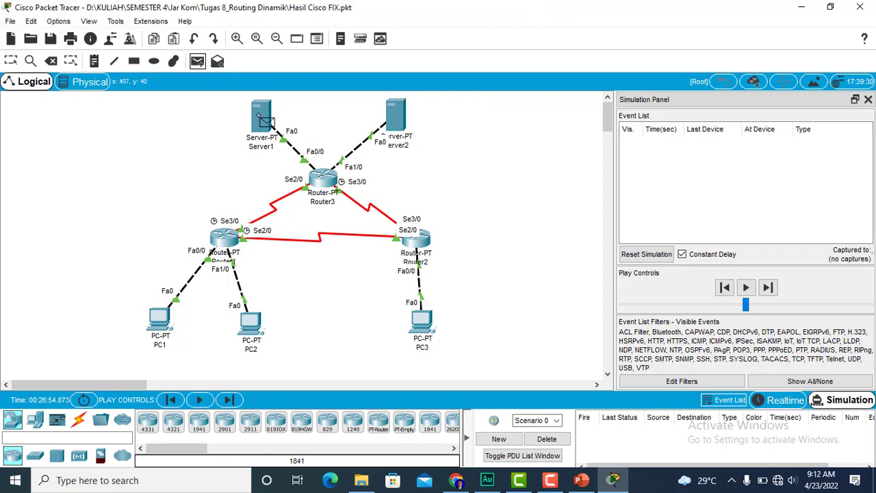
click(163, 316)
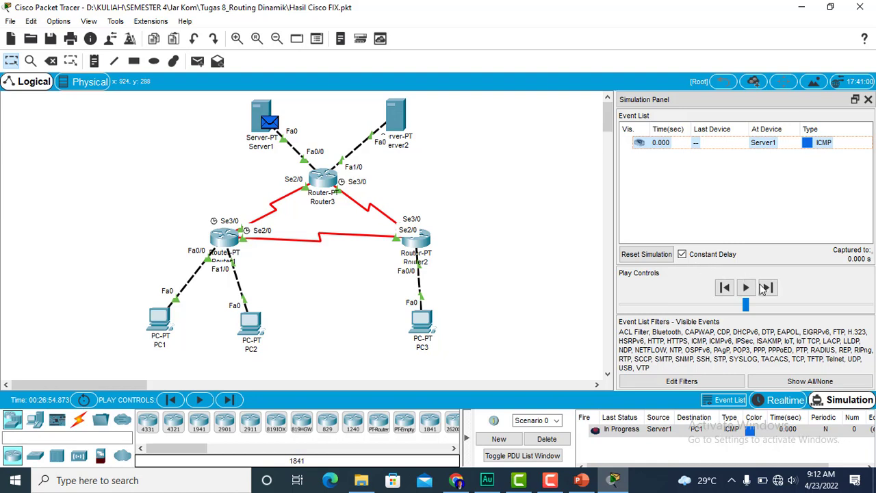
click(768, 289)
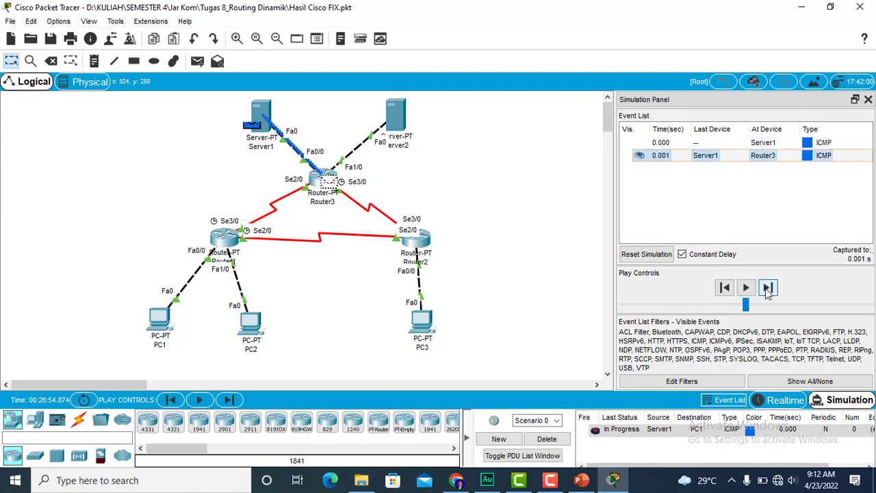
click(768, 289)
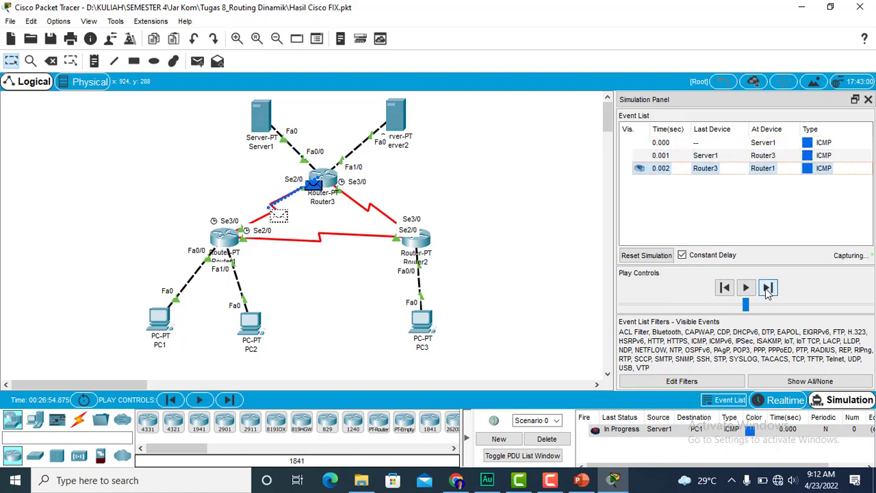
click(768, 289)
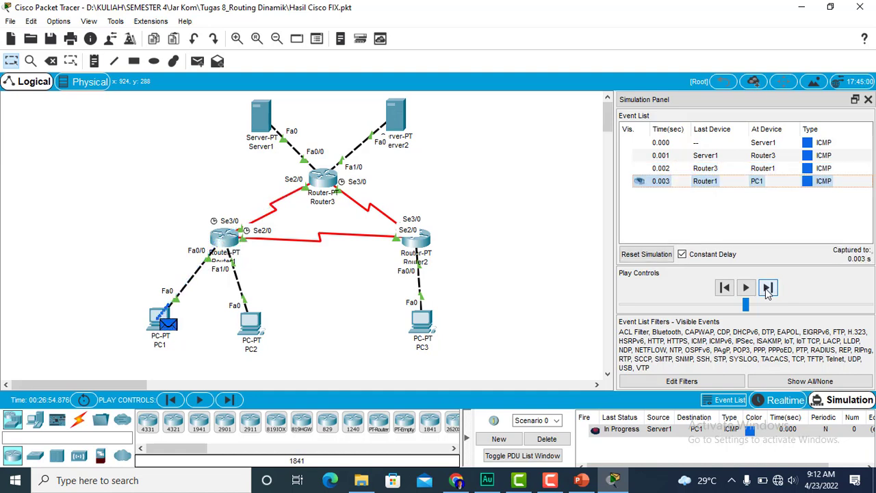
click(768, 289)
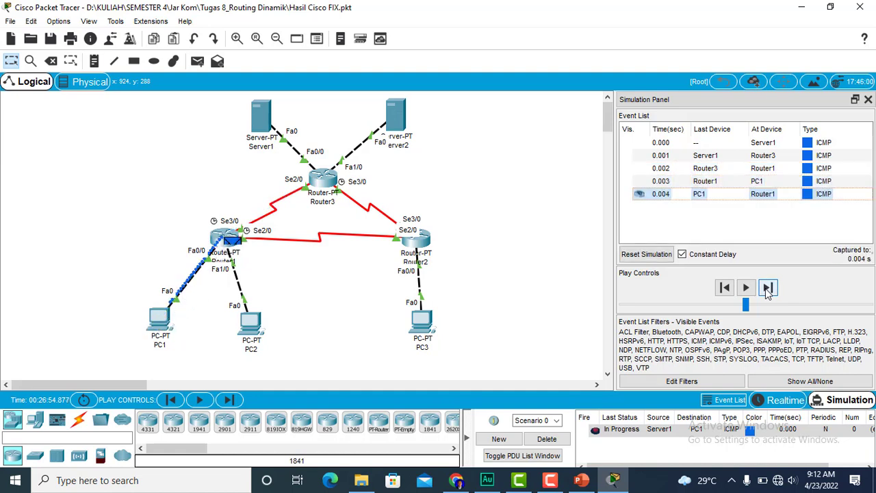
click(767, 289)
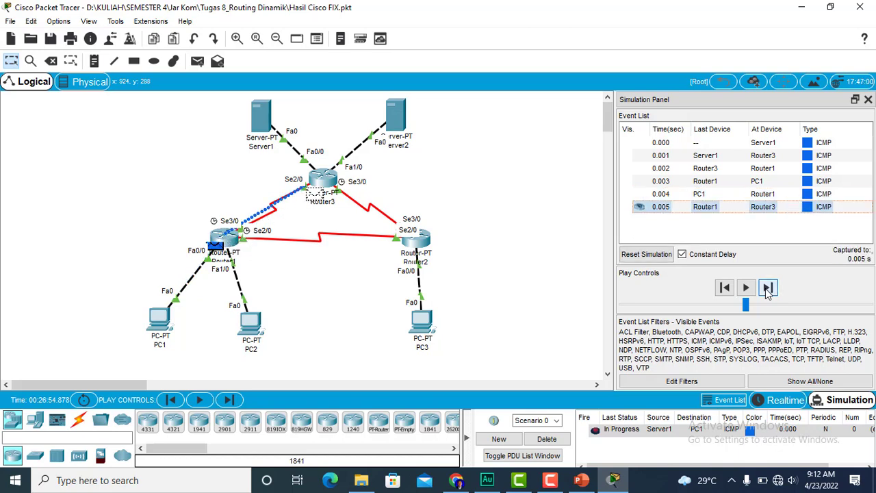
click(768, 288)
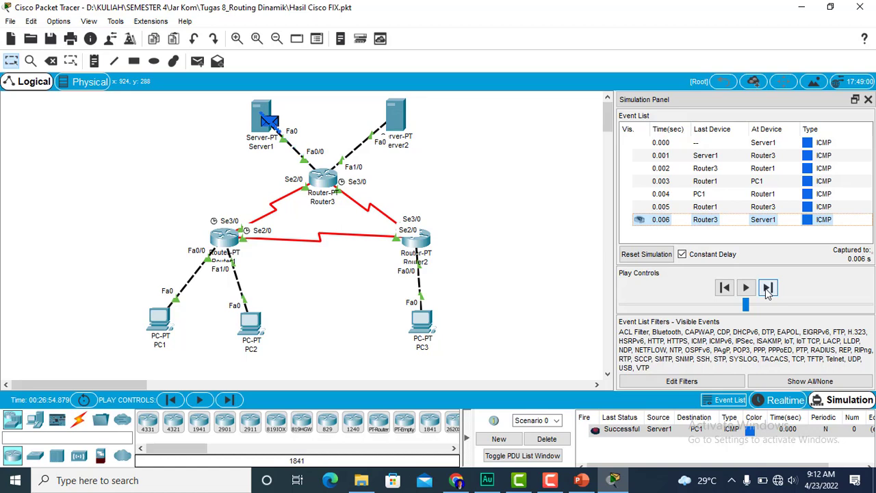
click(548, 440)
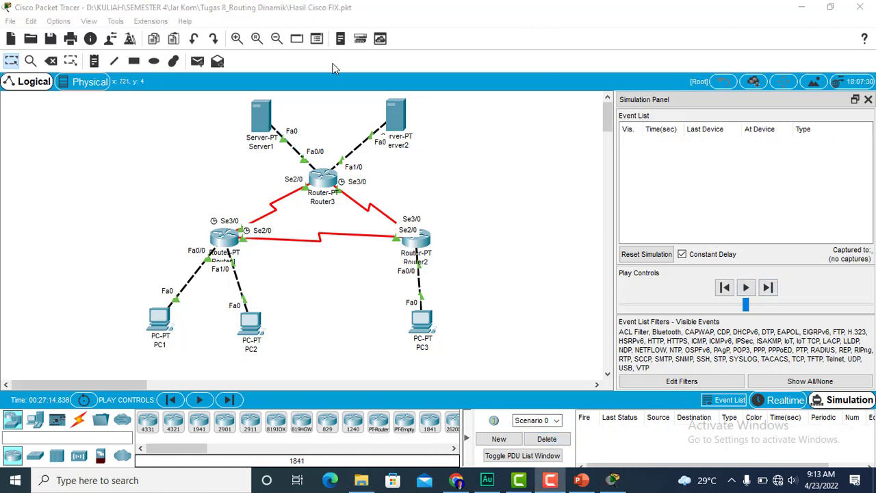
- Test connectivity from Server1 to PC2 by stepping a simple PDU through the simulation to PC2 and back
click(203, 62)
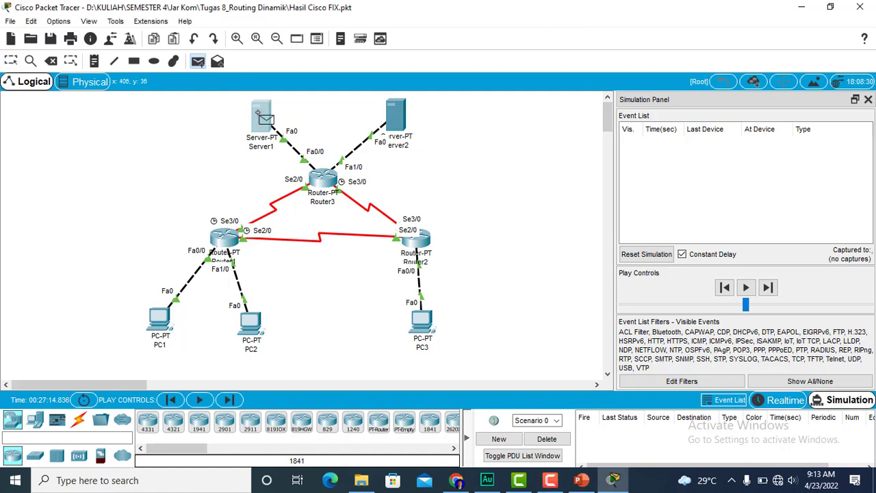
click(261, 118)
click(250, 322)
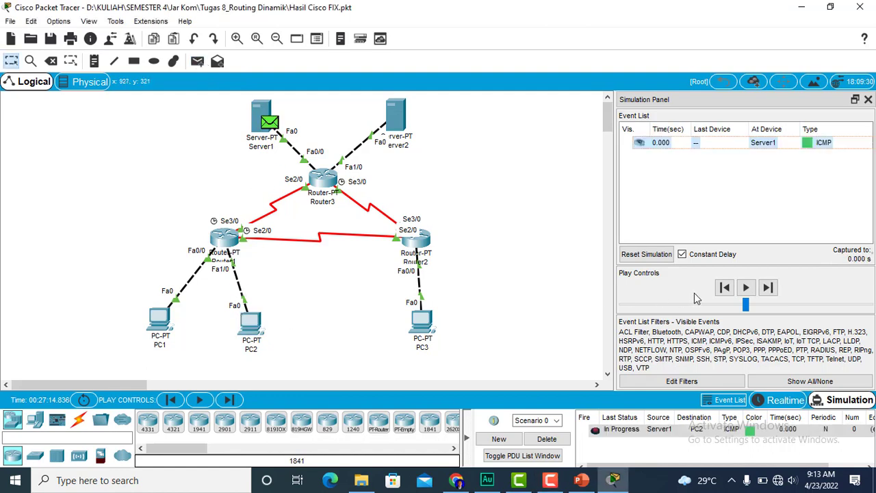
click(768, 288)
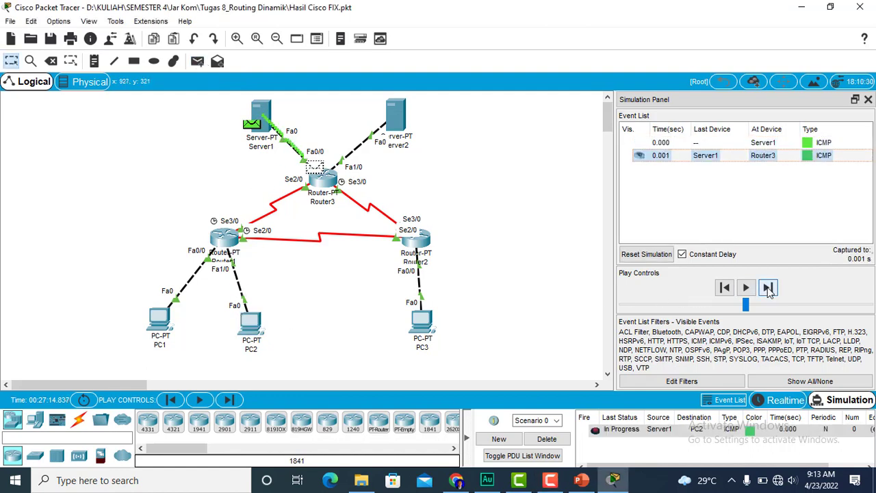
click(768, 288)
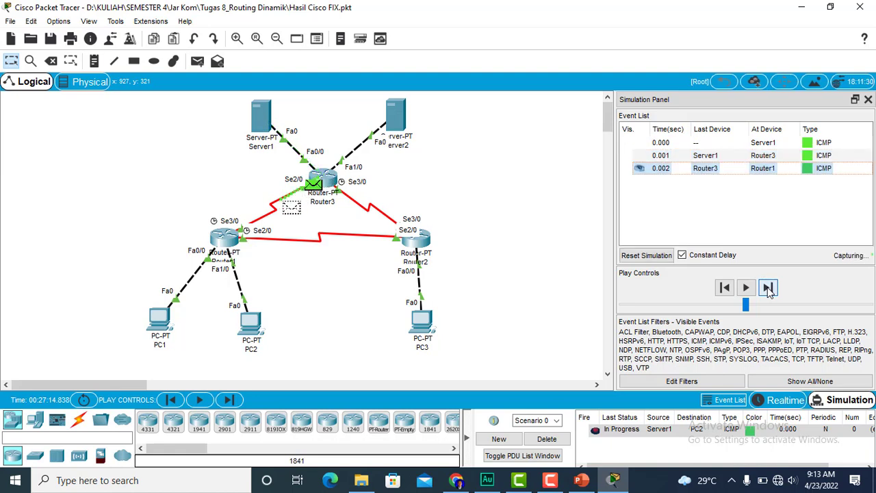
click(768, 287)
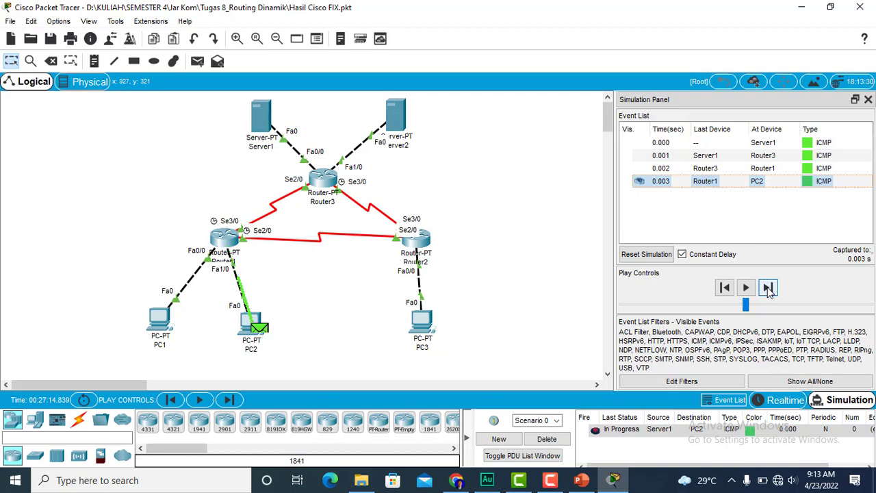
click(768, 288)
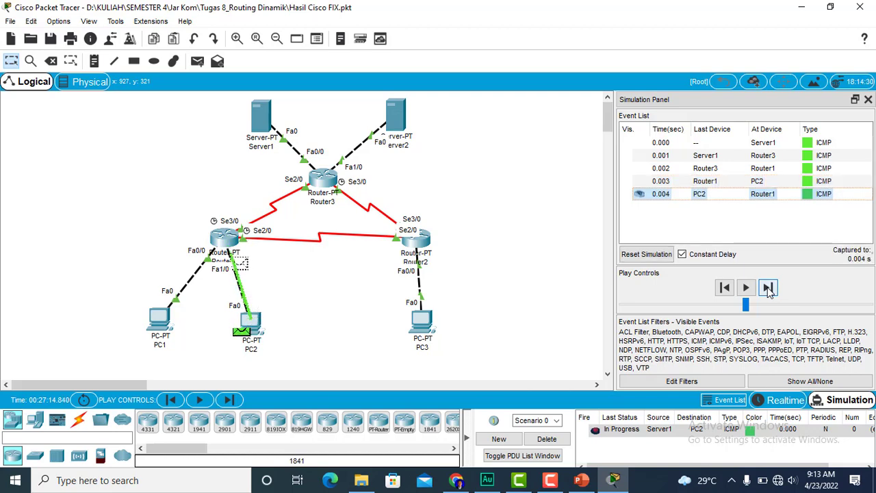
click(768, 287)
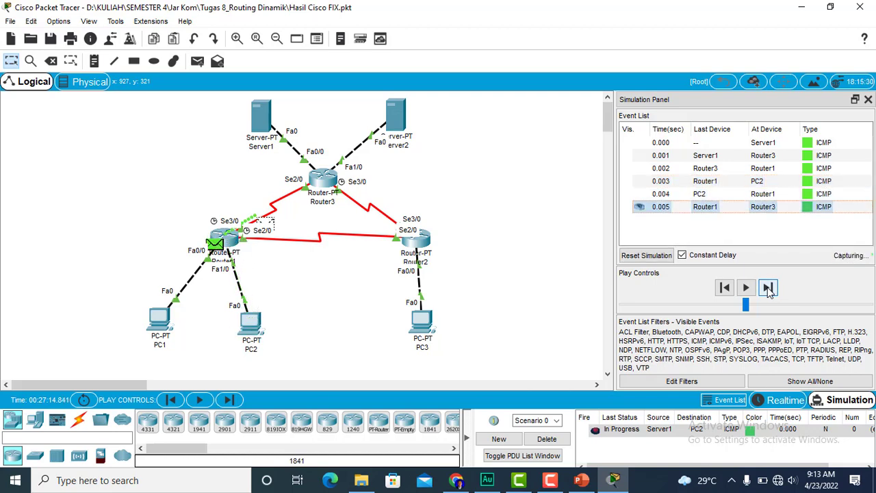
click(768, 288)
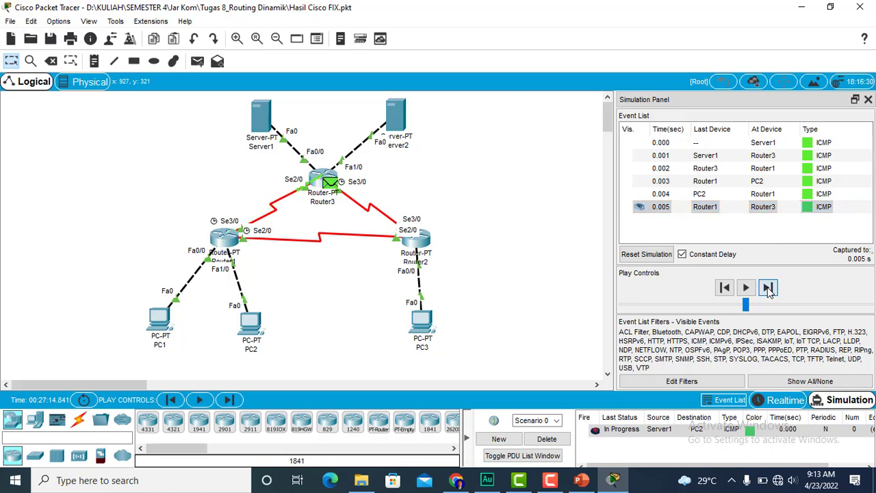
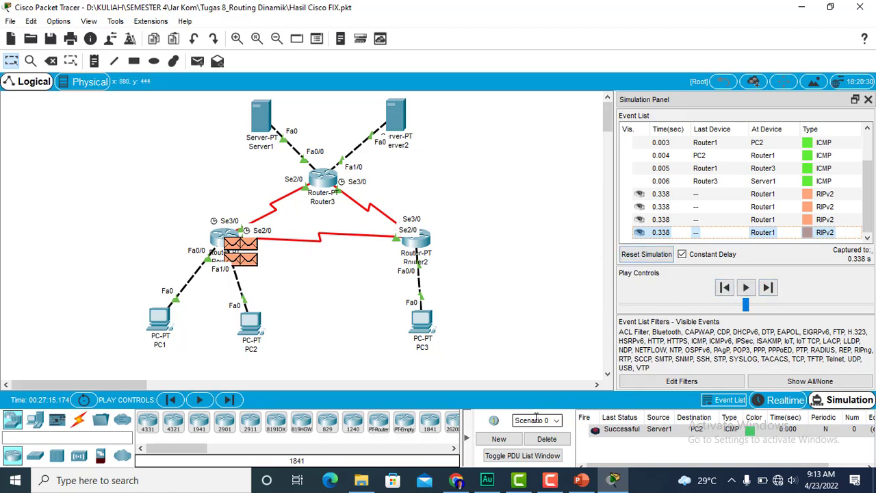
- Delete the finished Server1-to-PC2 scenario and add a simple PDU from Server1 to PC3
click(547, 439)
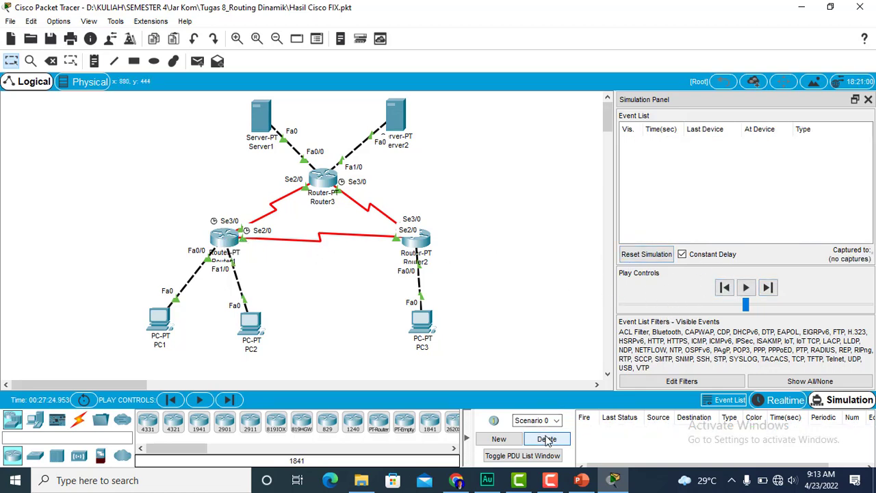
click(547, 21)
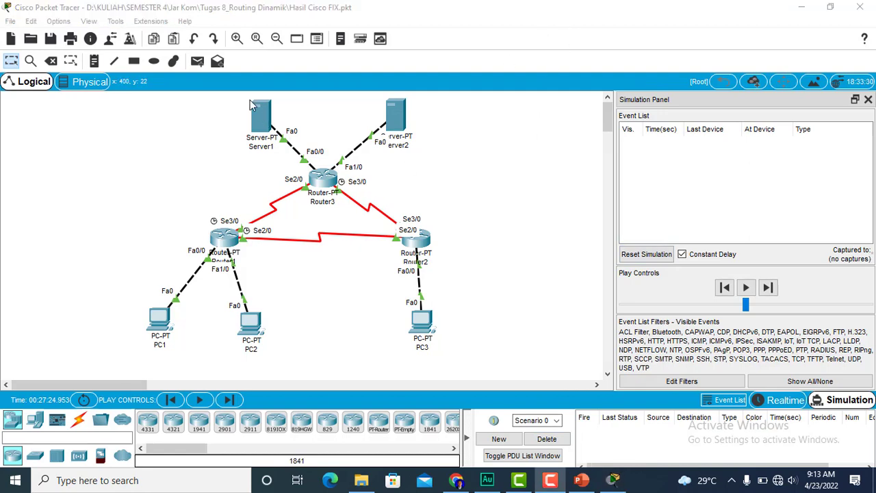
click(197, 61)
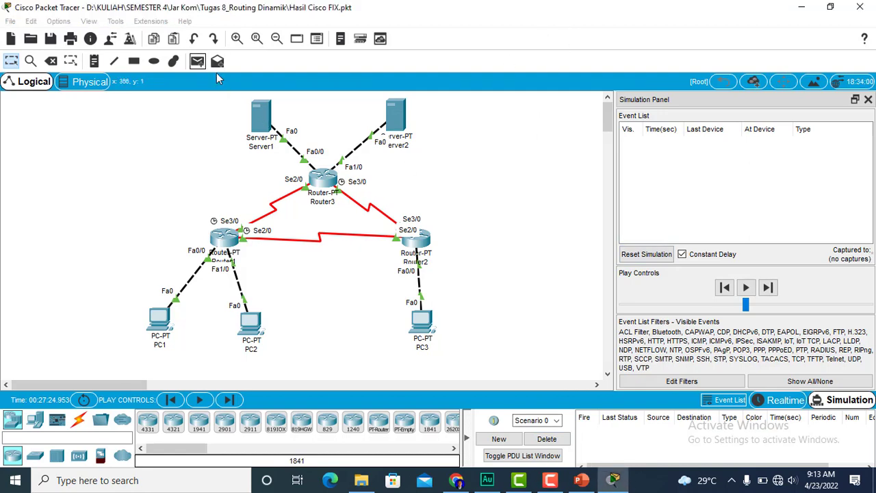
key(Escape)
click(258, 121)
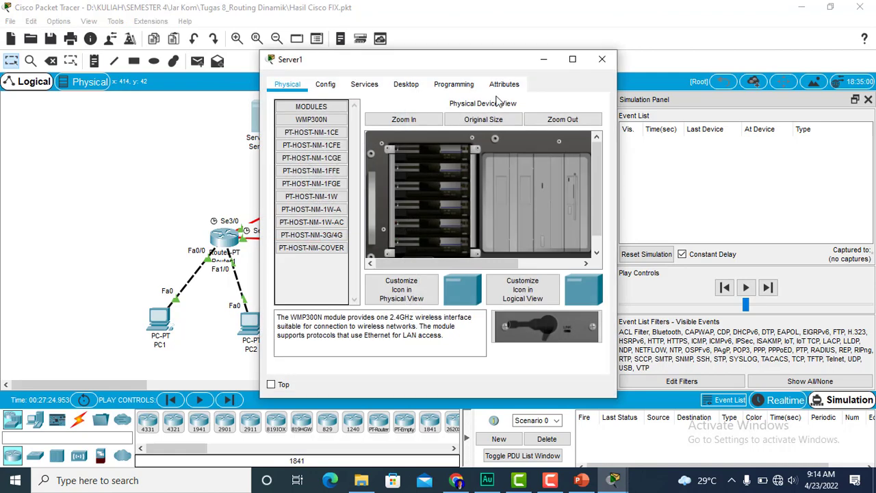
click(601, 59)
click(198, 62)
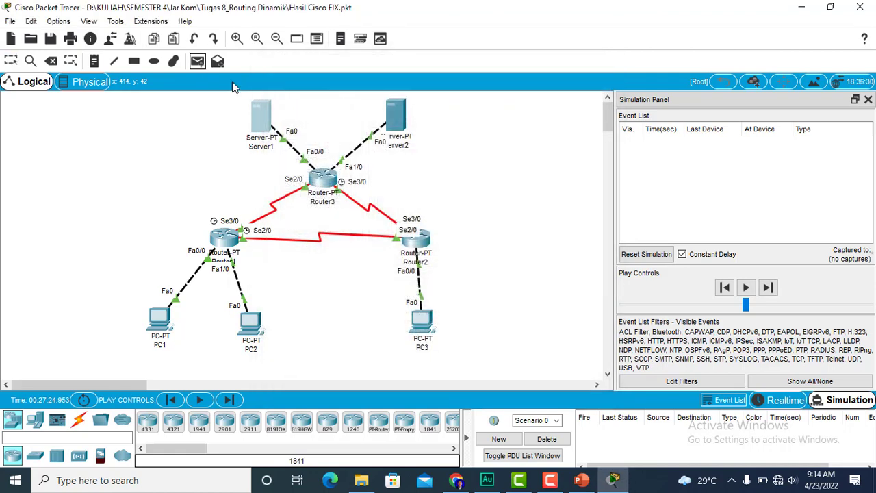
click(266, 115)
click(422, 320)
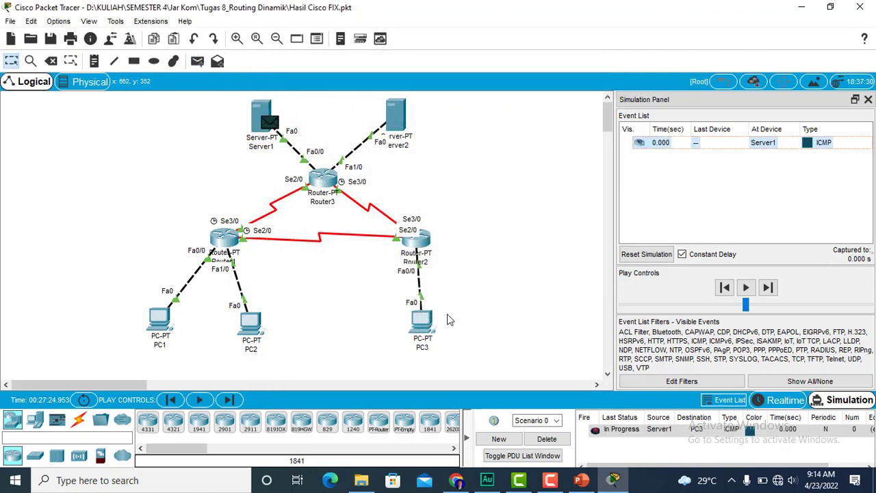
- Step the simple PDU through its full round trip between Server1 and PC3, and delete the scenario
click(768, 287)
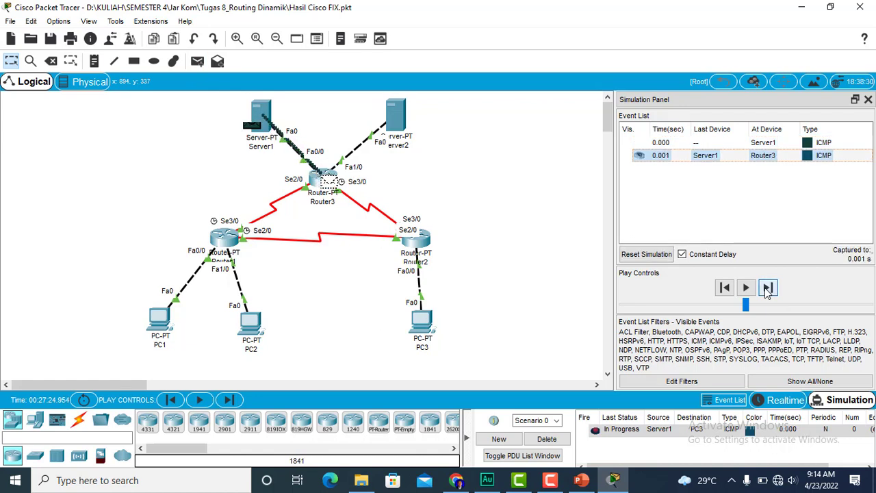
click(768, 288)
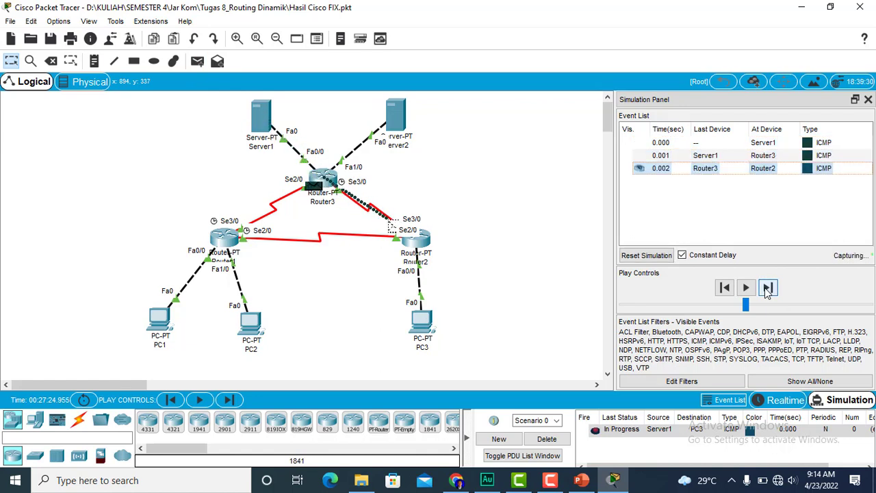
click(767, 287)
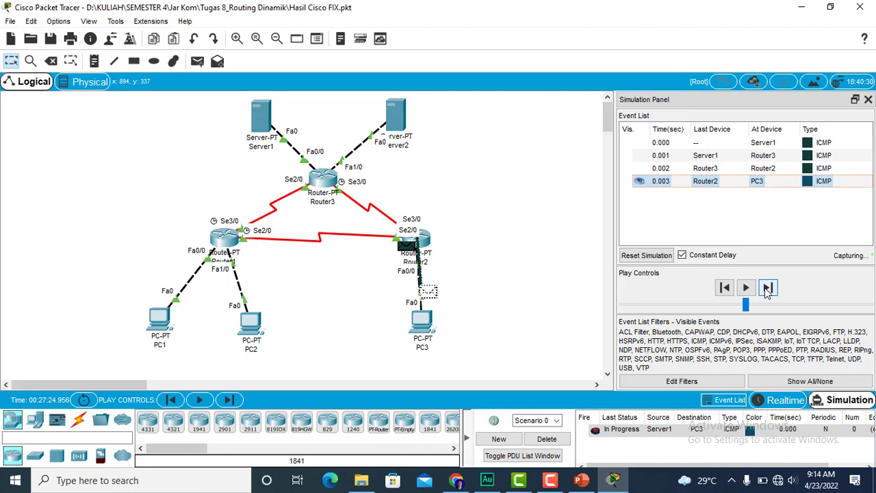
click(768, 288)
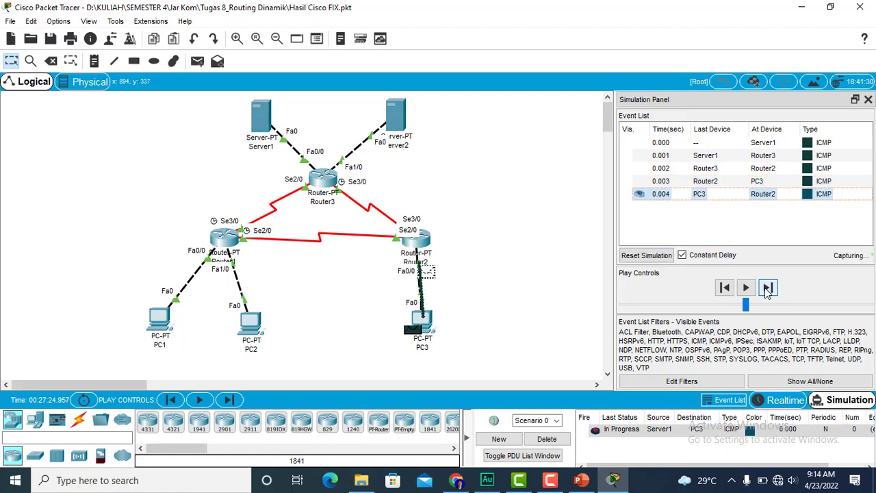
click(768, 288)
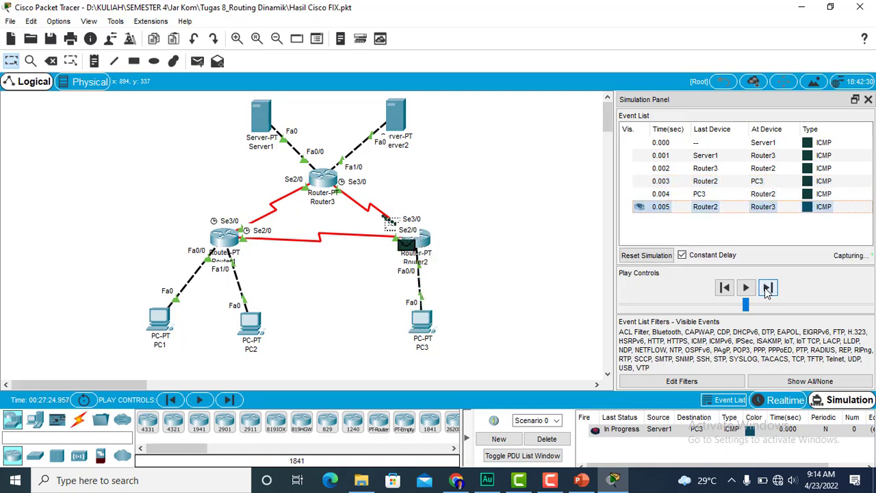
click(768, 288)
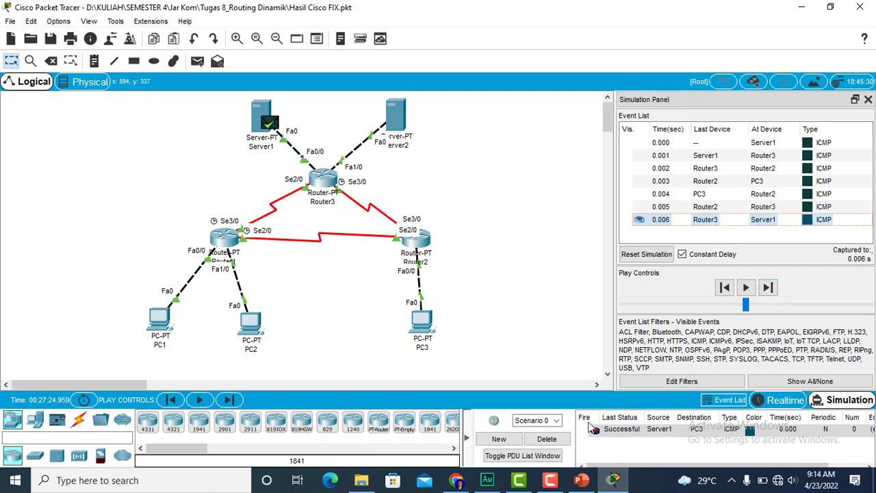
click(547, 439)
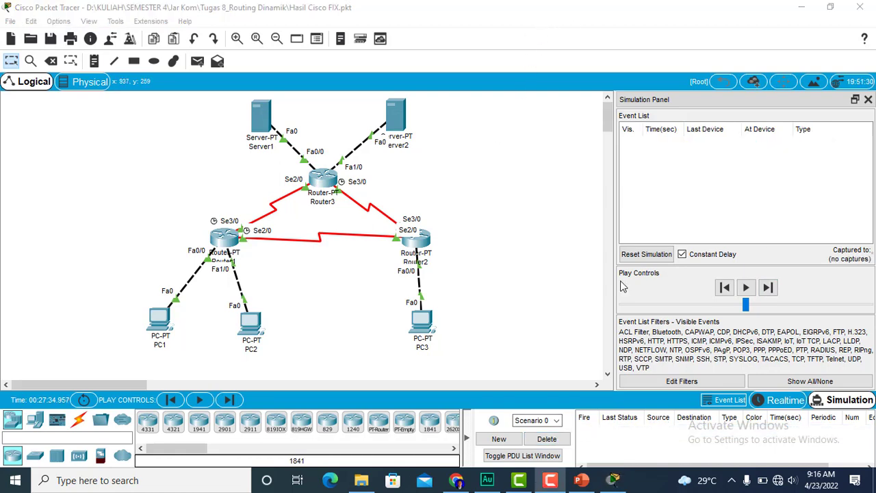
- Close the simulation view, return to realtime mode, and trace the route from PC1's command prompt to 33.33.33.1
click(868, 99)
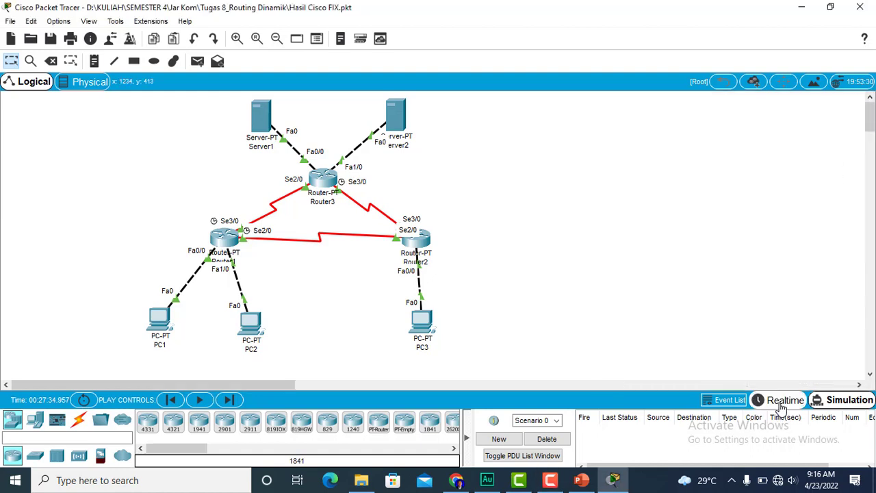
click(781, 404)
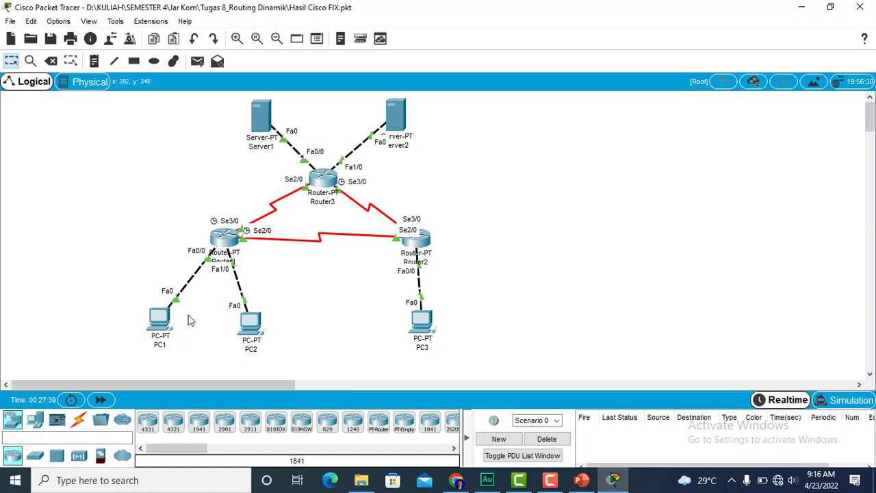
click(159, 321)
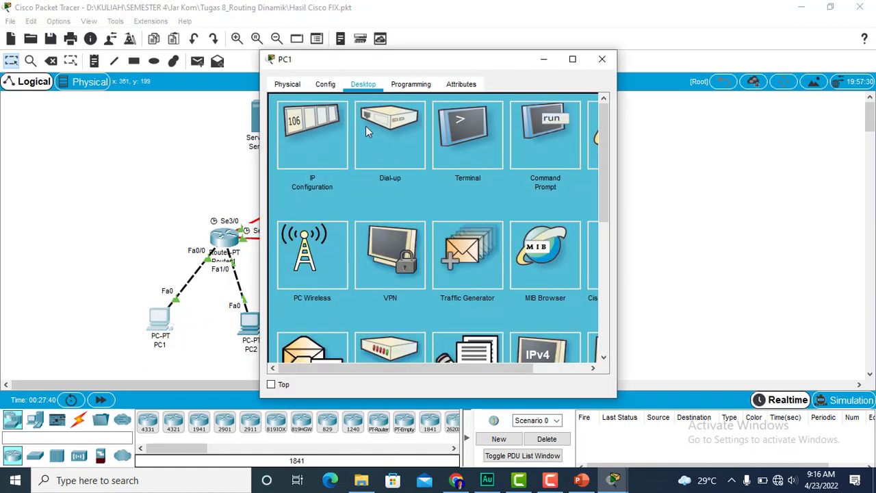
click(553, 141)
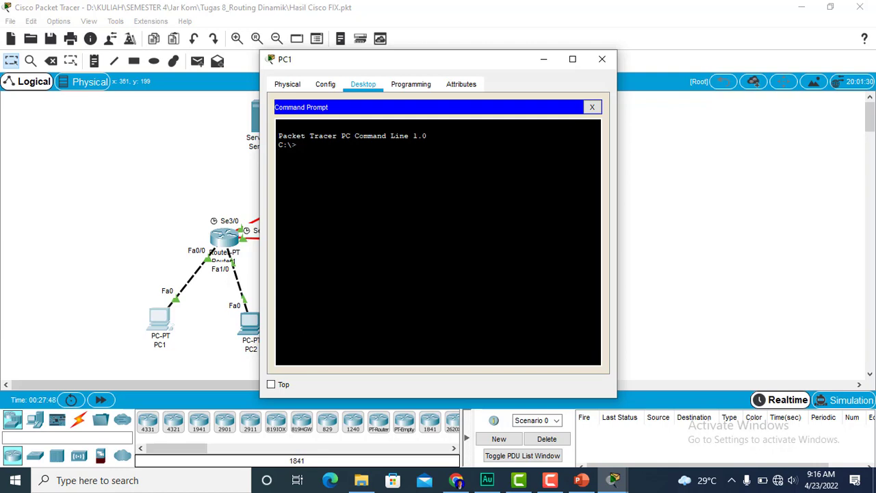
text(tr)
click(546, 15)
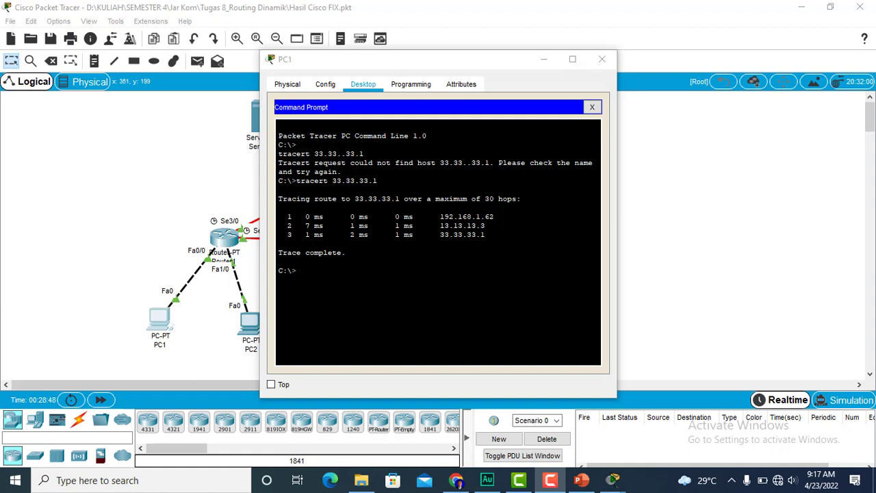
- Examine each hop address in PC1's trace to 33.33.33.1 and close the PC1 window
drag(441, 216, 494, 216)
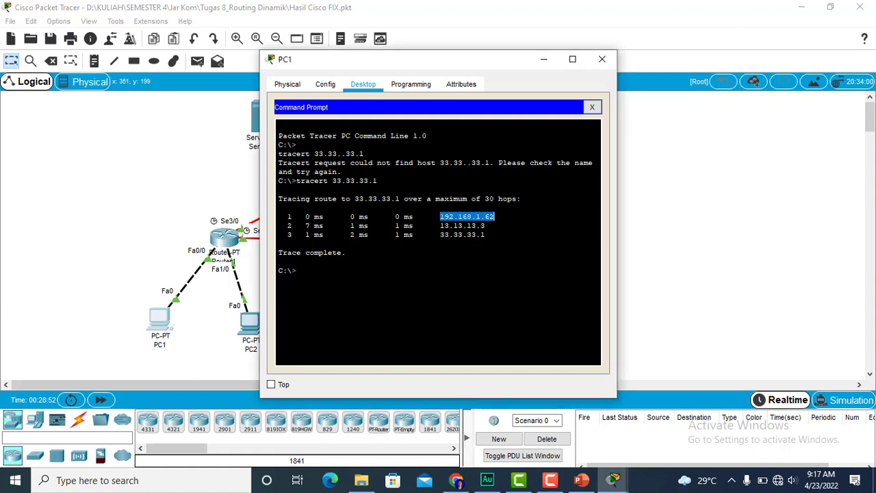
drag(440, 226, 485, 234)
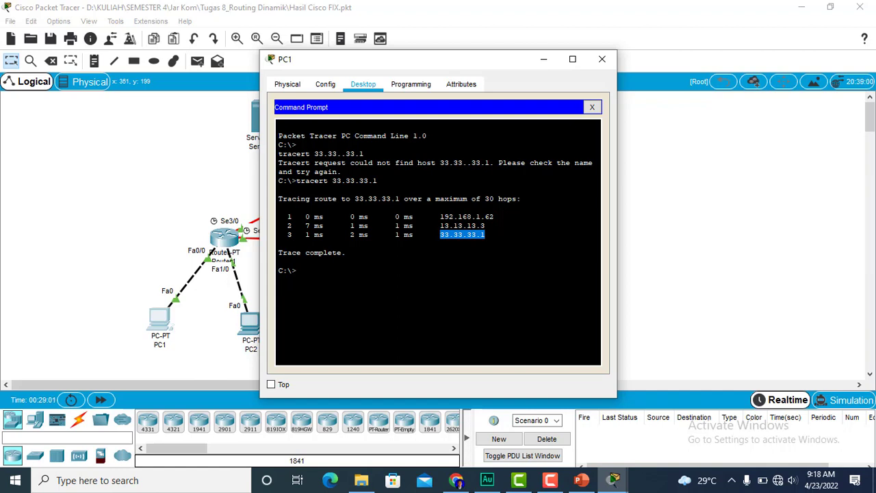
click(602, 59)
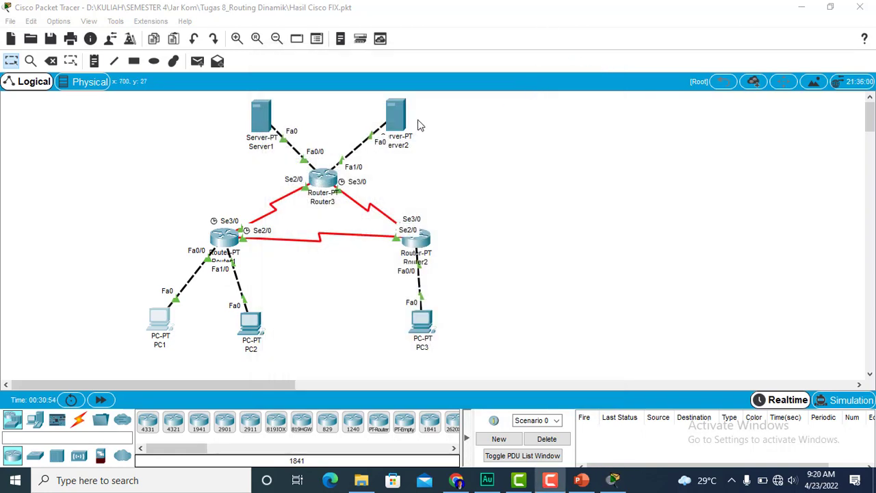
- Check Server2 as the next destination and trace the route from PC1's command prompt to 43.43.43.1
click(387, 123)
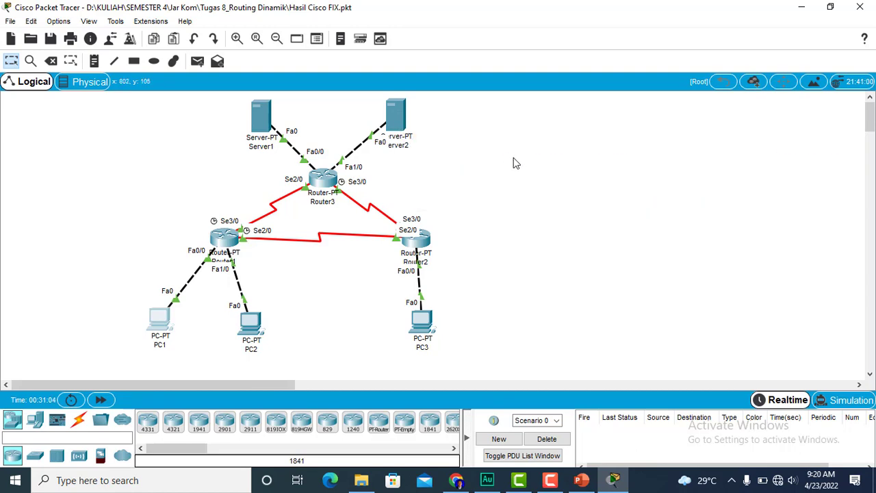
mouse_move(397, 124)
click(164, 319)
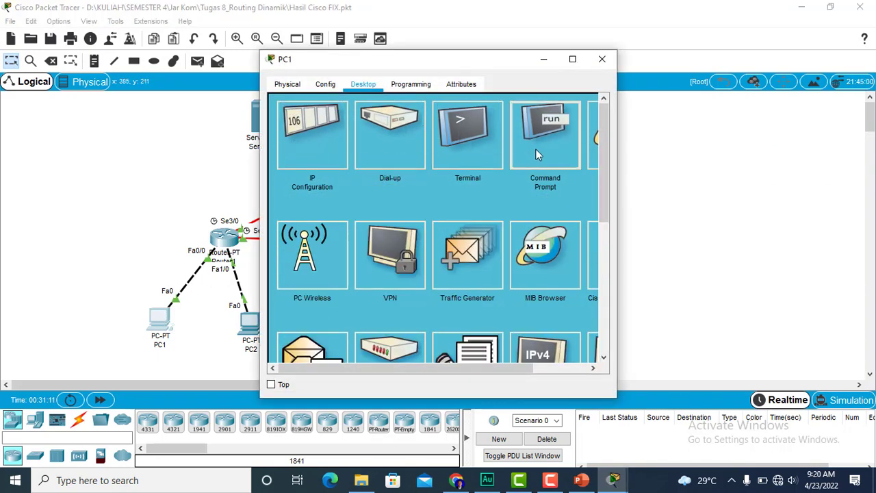
click(536, 150)
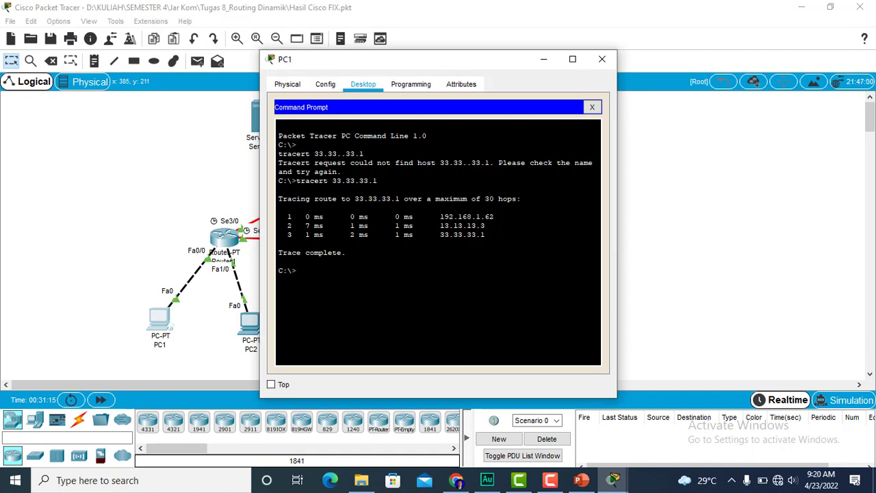
text(tracert 43..43.43.1)
key(Return)
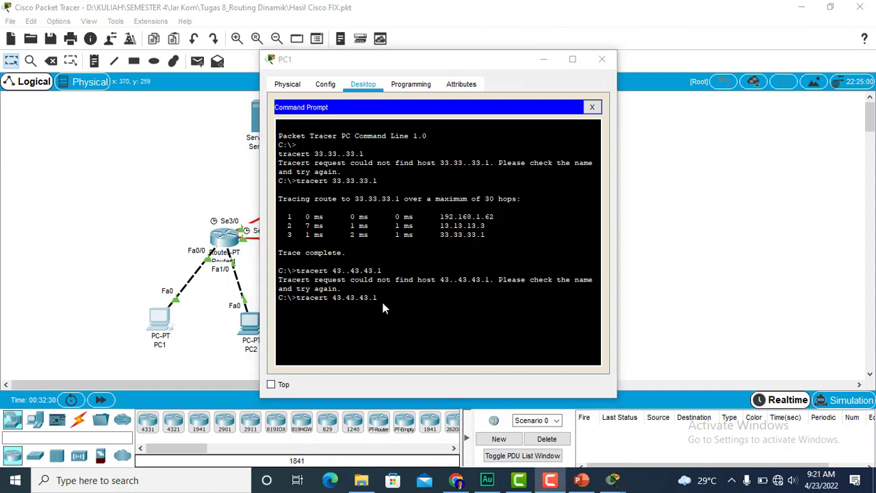
click(383, 299)
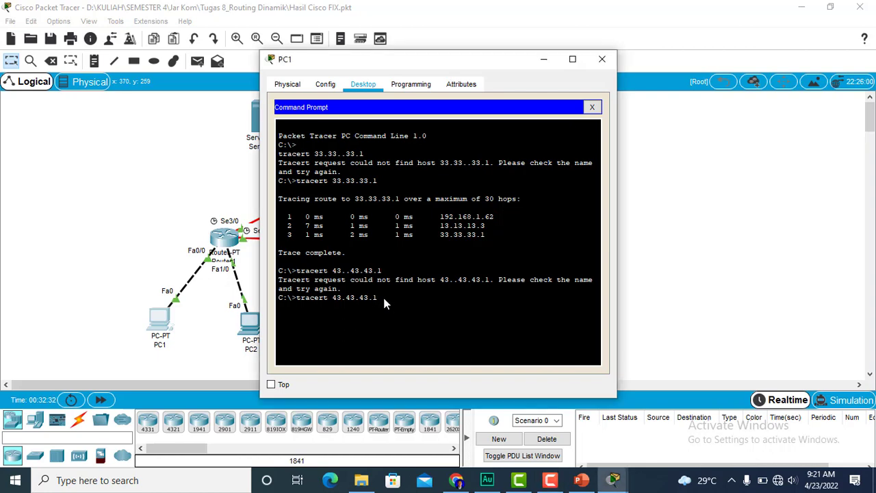
key(Return)
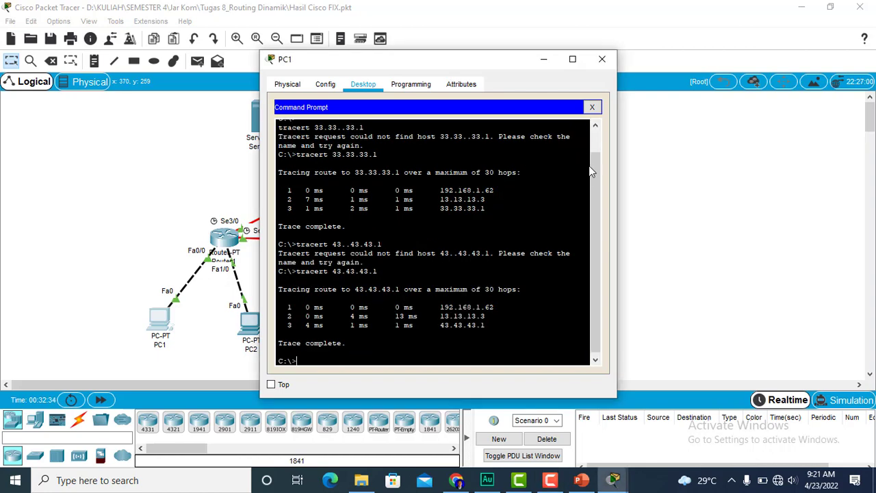
- Examine each hop address in PC1's trace to 43.43.43.1 and close the PC1 window
drag(594, 172, 593, 206)
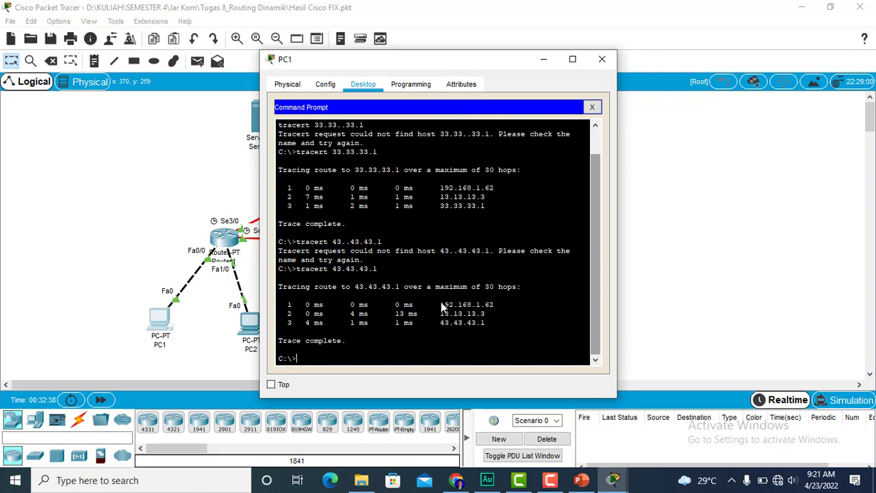
drag(441, 305, 497, 312)
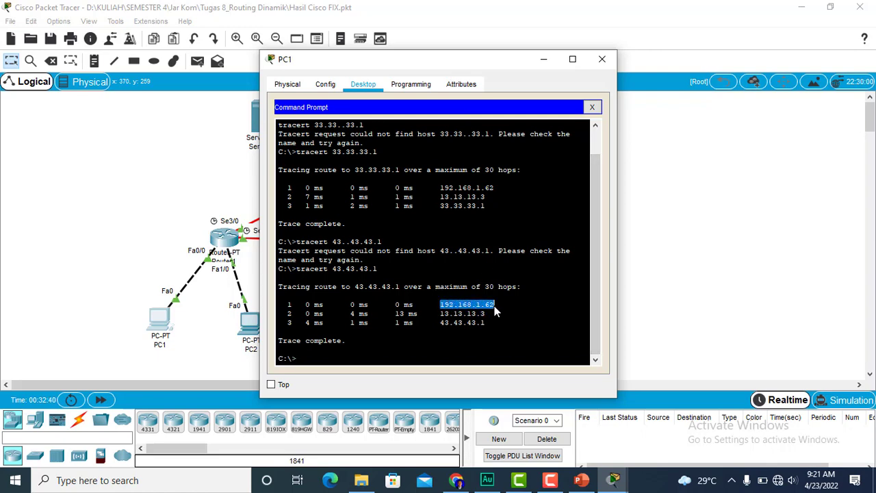
drag(441, 313, 485, 329)
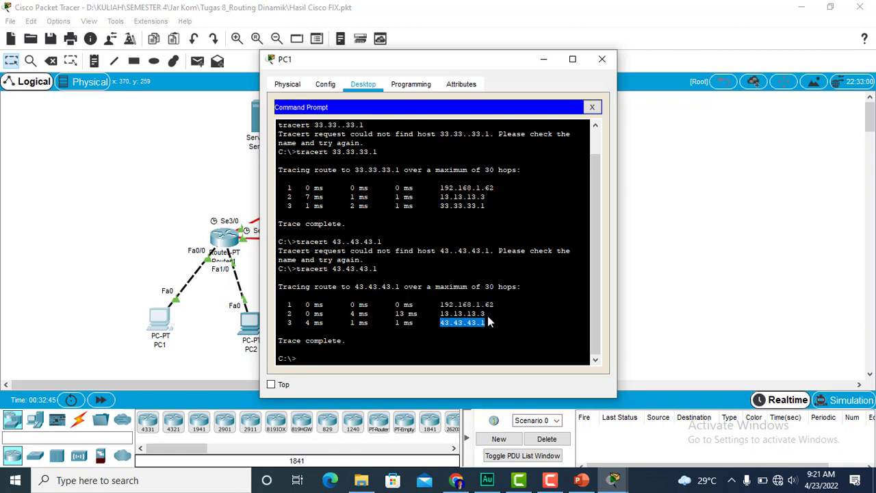
click(602, 60)
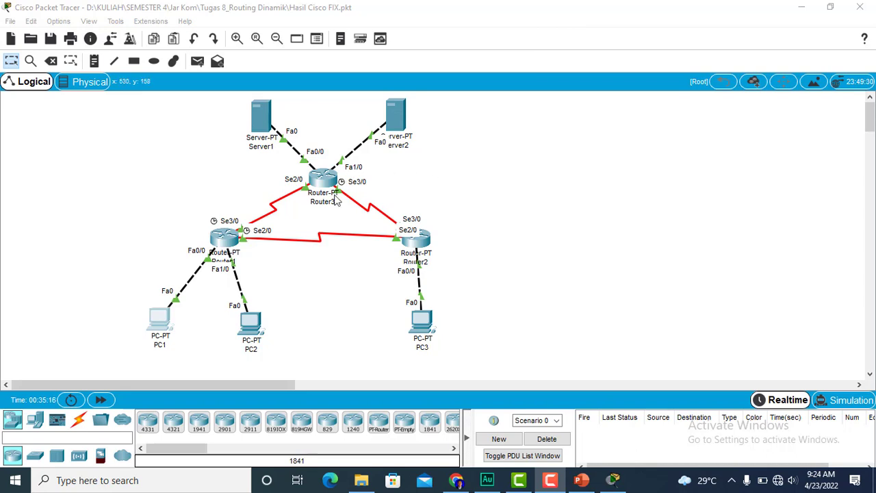
- Check the IP configuration of Router1's Serial2/0 interface and close the router window
click(233, 237)
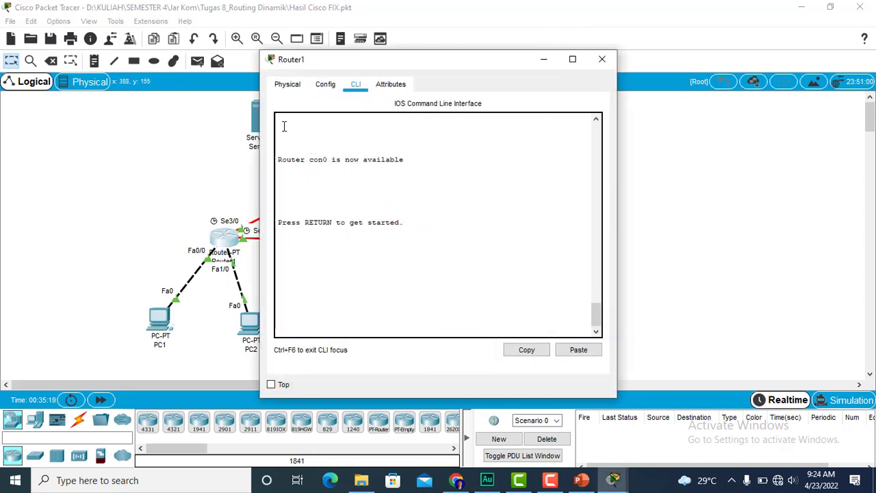
click(325, 86)
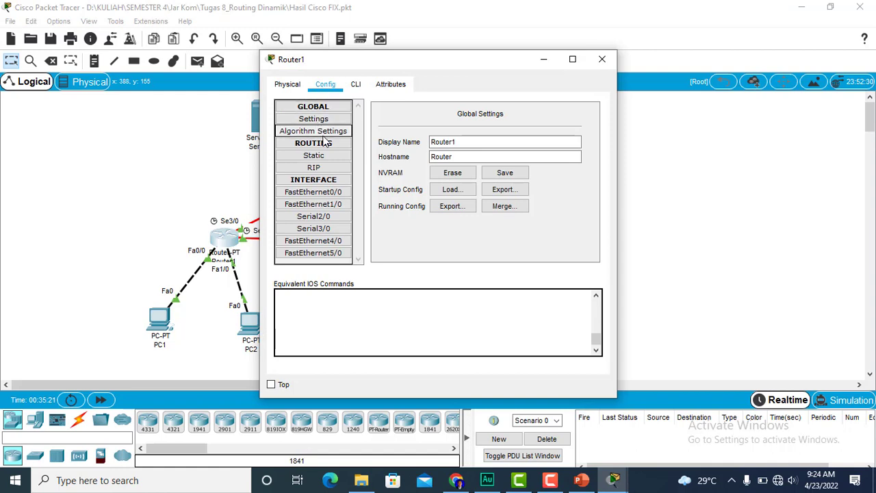
click(330, 216)
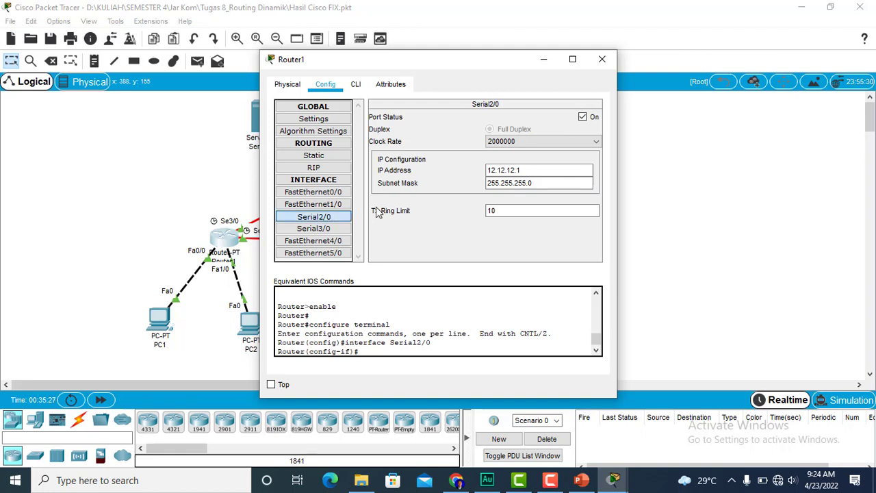
click(602, 59)
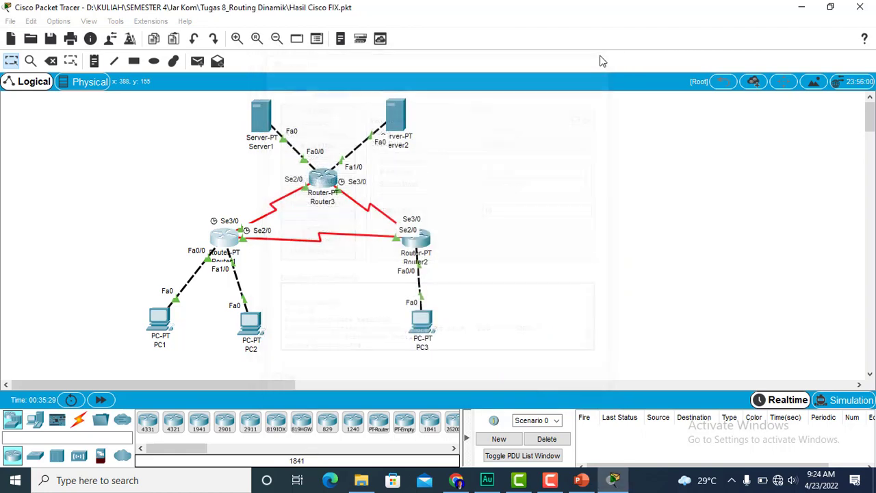
- Turn off the Serial2/0 port on Router3 and close the router window
click(321, 186)
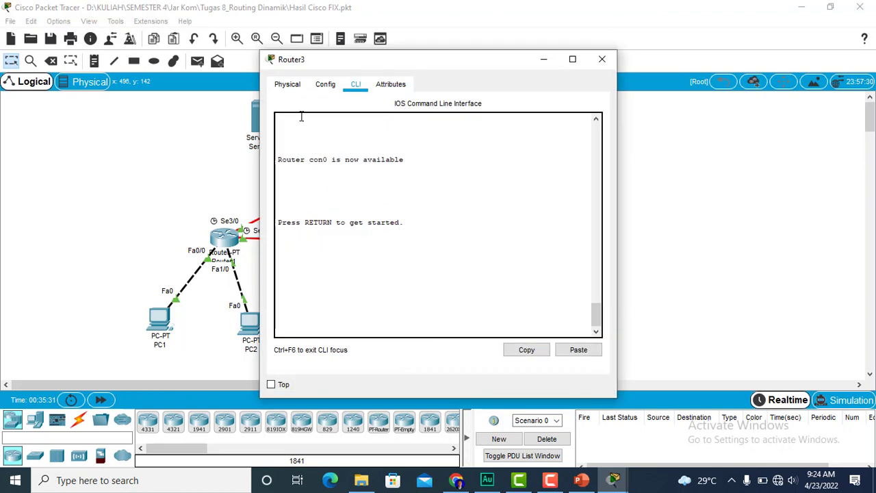
click(325, 86)
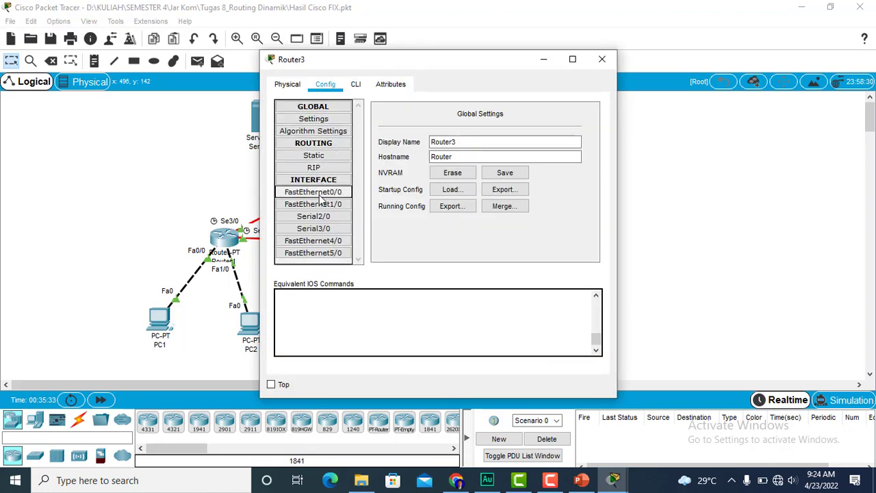
click(320, 217)
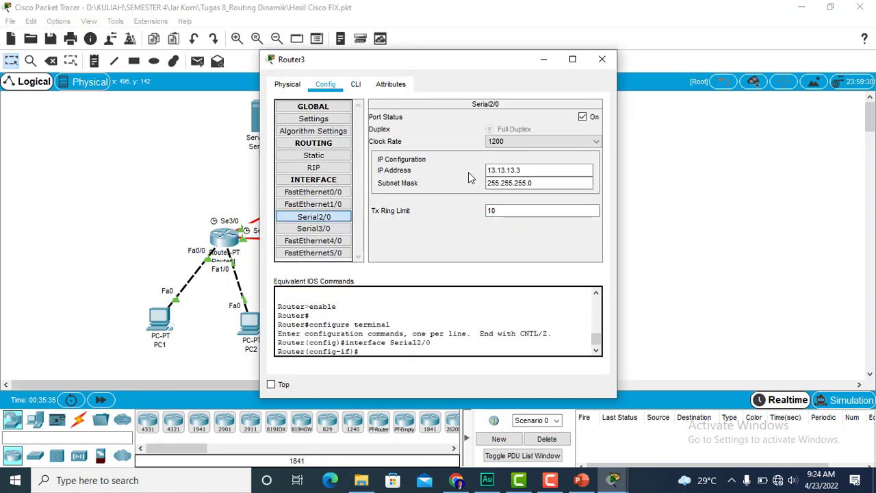
click(582, 117)
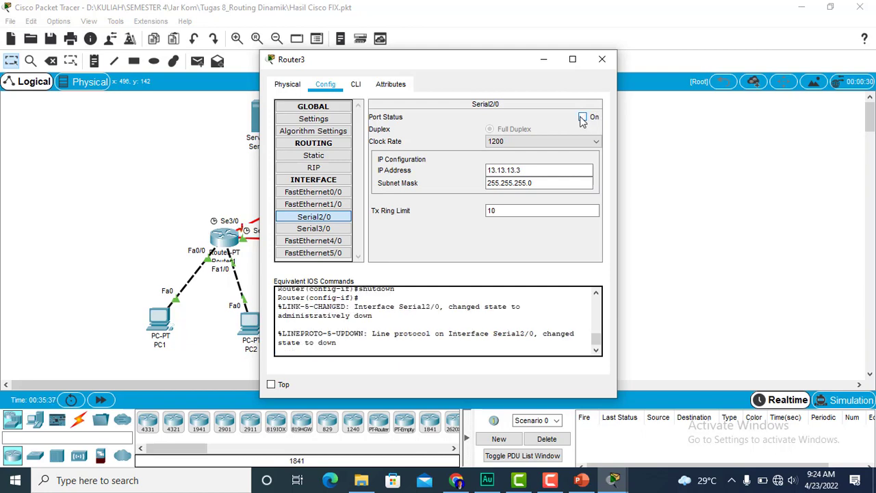
click(602, 60)
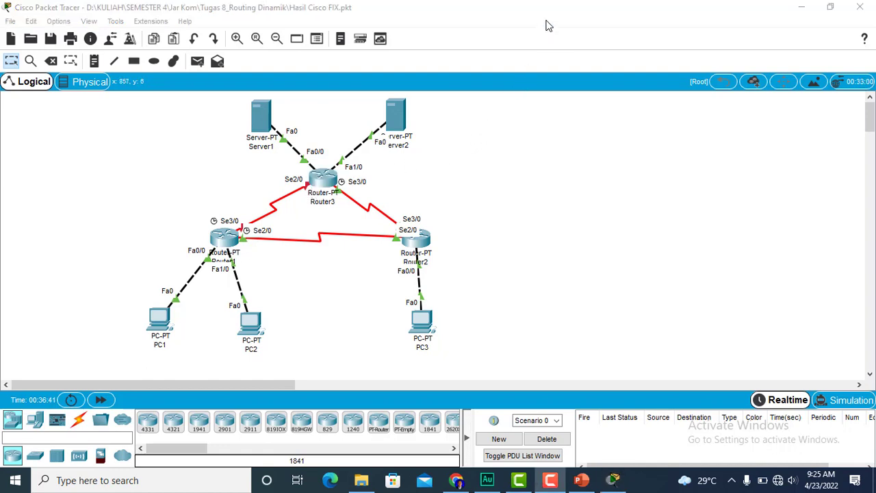
- Switch to simulation mode and add a simple PDU from PC1 to Server1
click(843, 399)
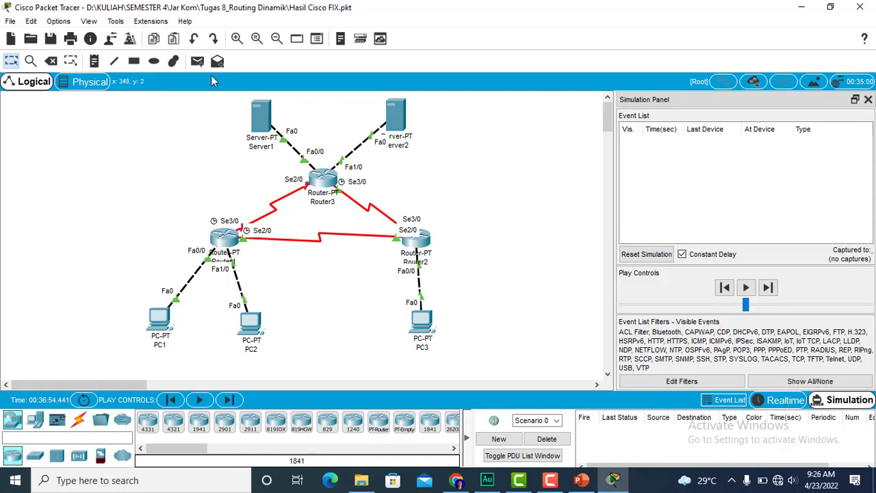
click(198, 61)
click(162, 319)
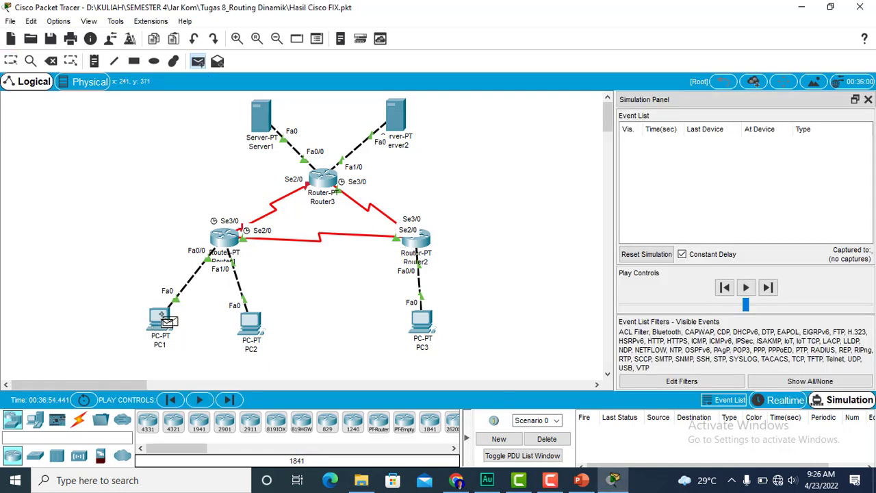
click(256, 118)
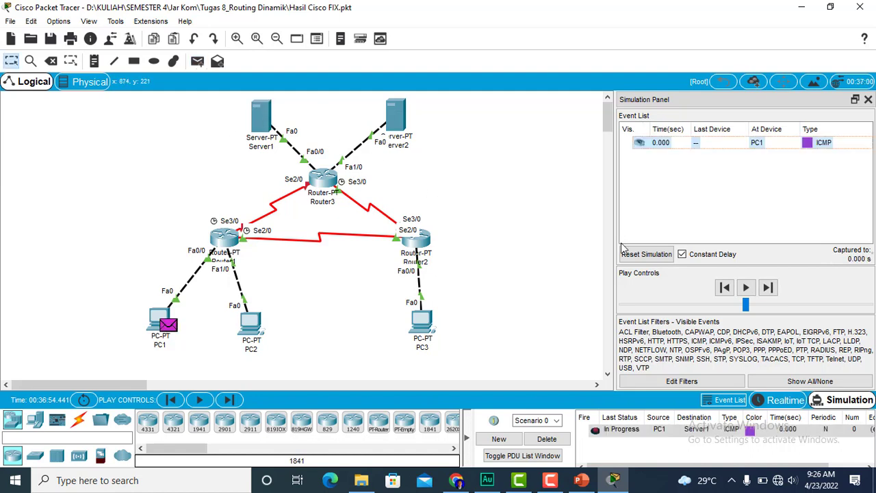
- Advance the simulation hop by hop until PC1's packet reaches Server1 and returns, and delete the scenario
click(768, 287)
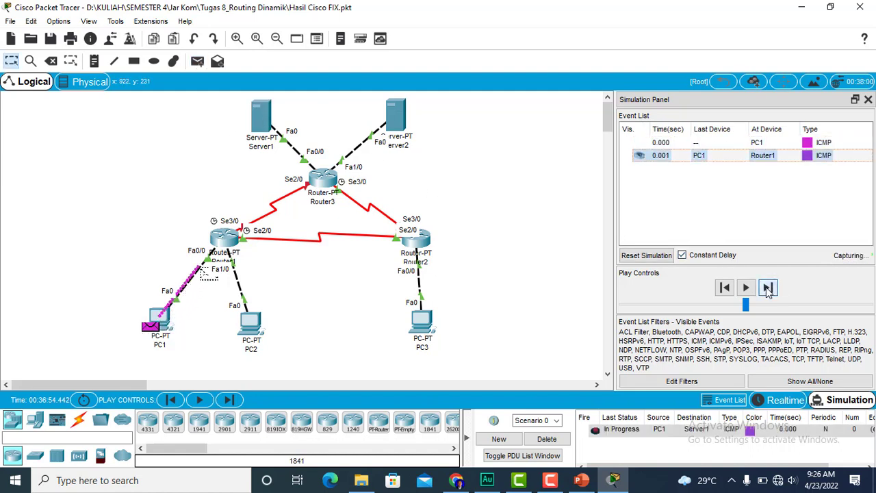
click(768, 288)
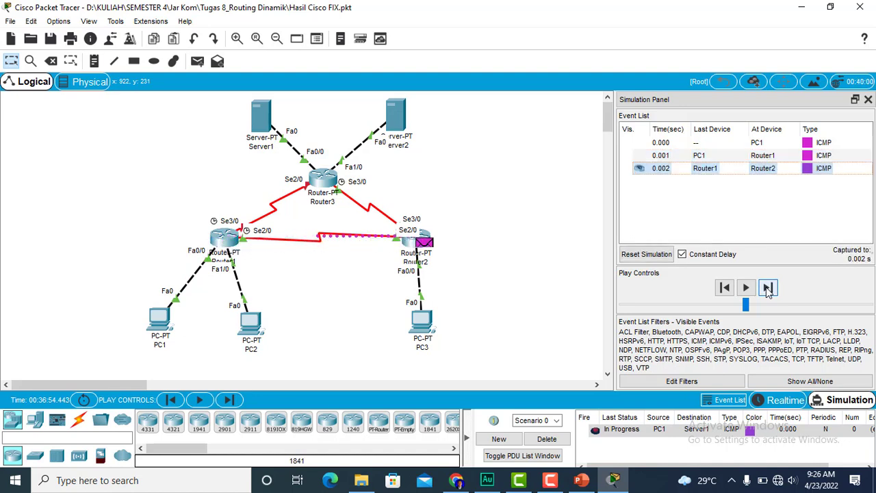
click(768, 288)
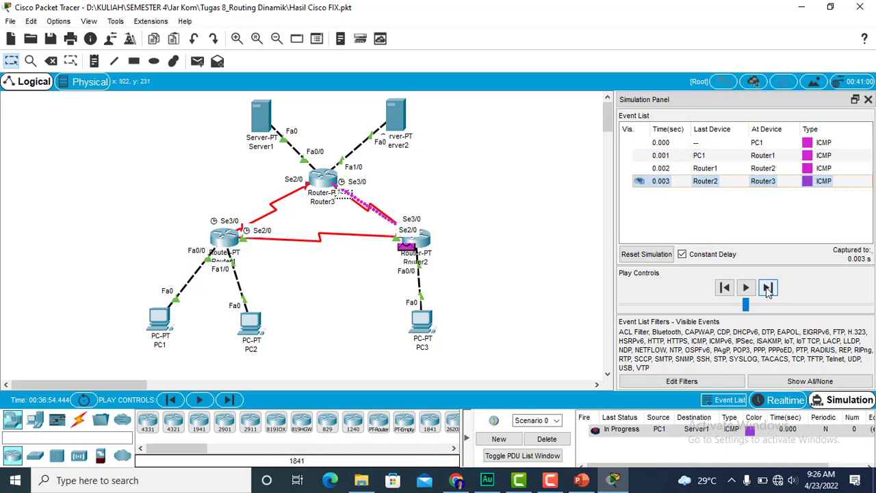
click(768, 287)
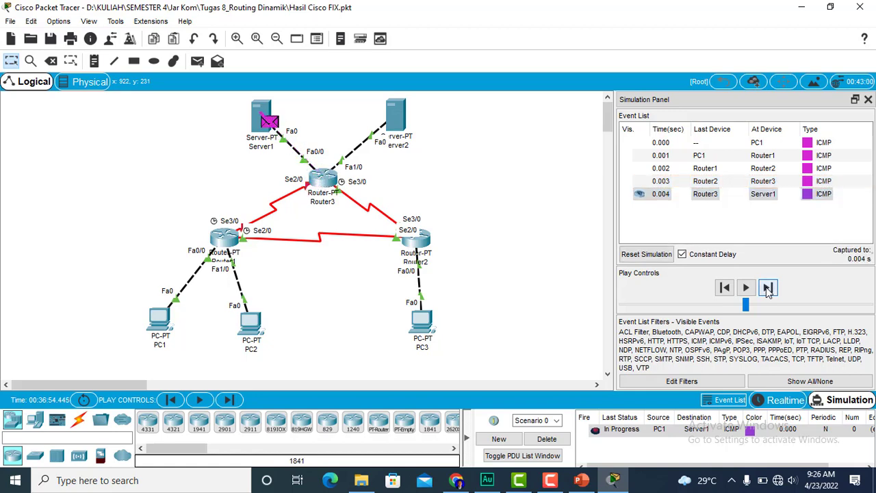
click(767, 288)
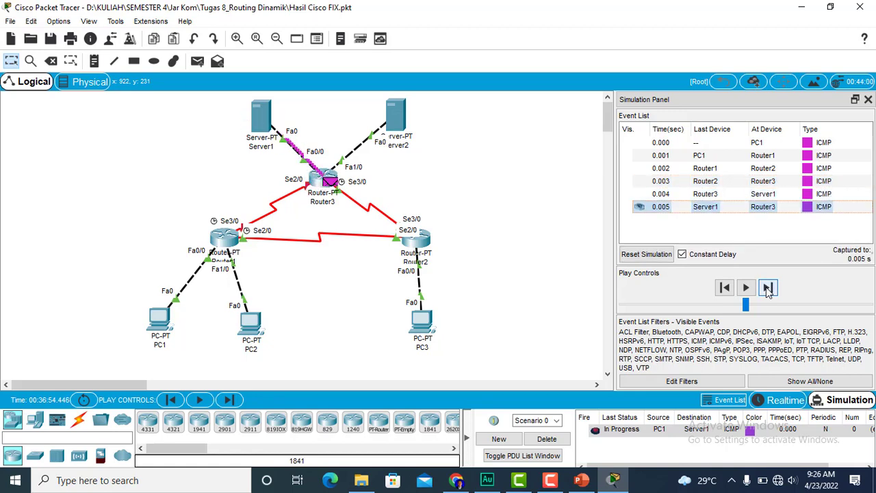
click(768, 288)
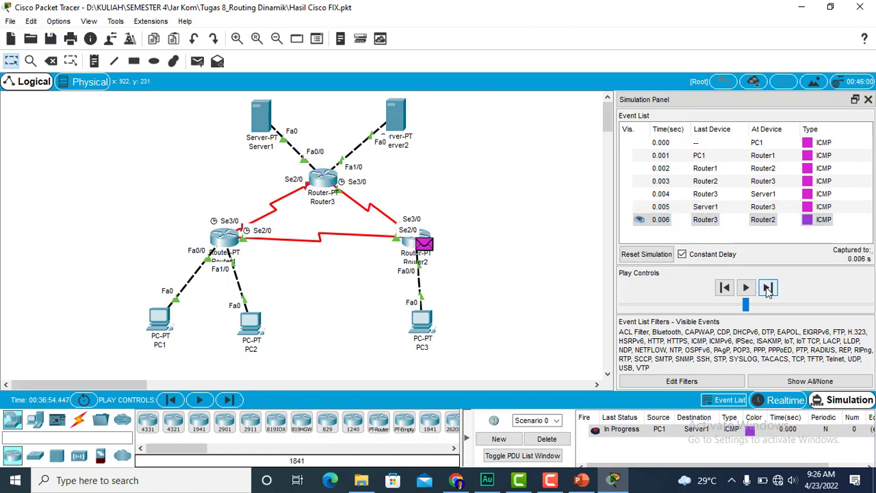
click(767, 288)
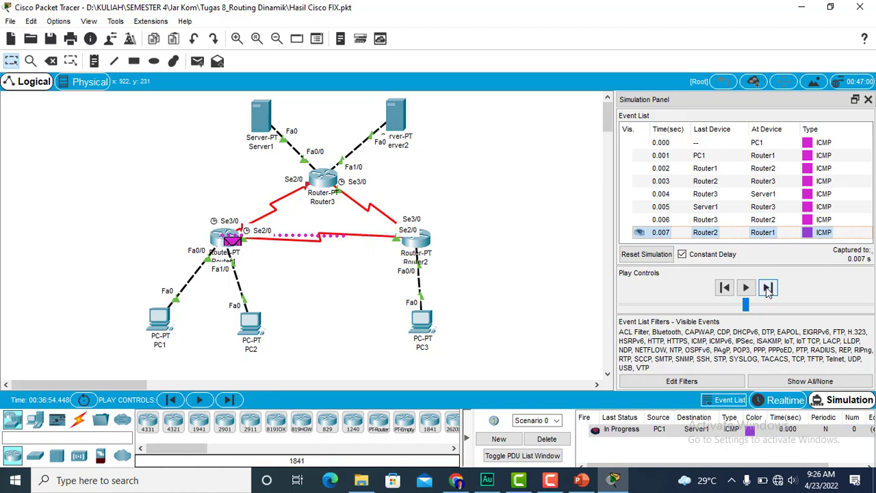
click(768, 288)
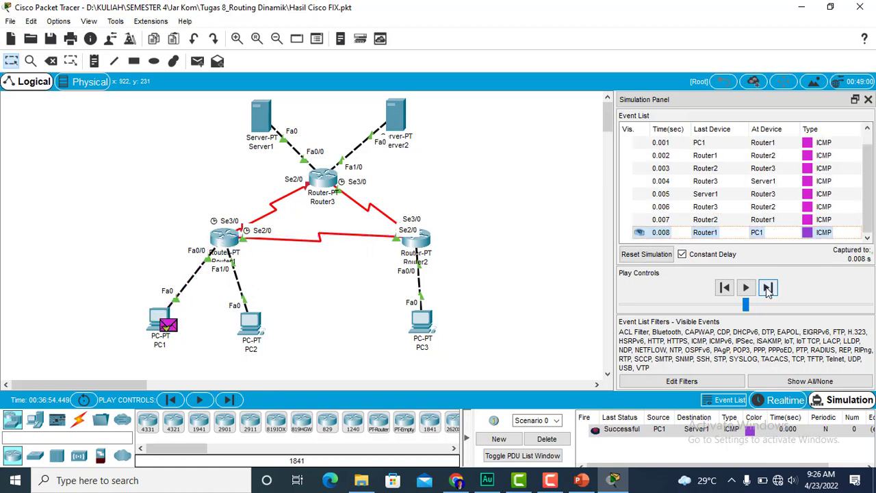
click(549, 439)
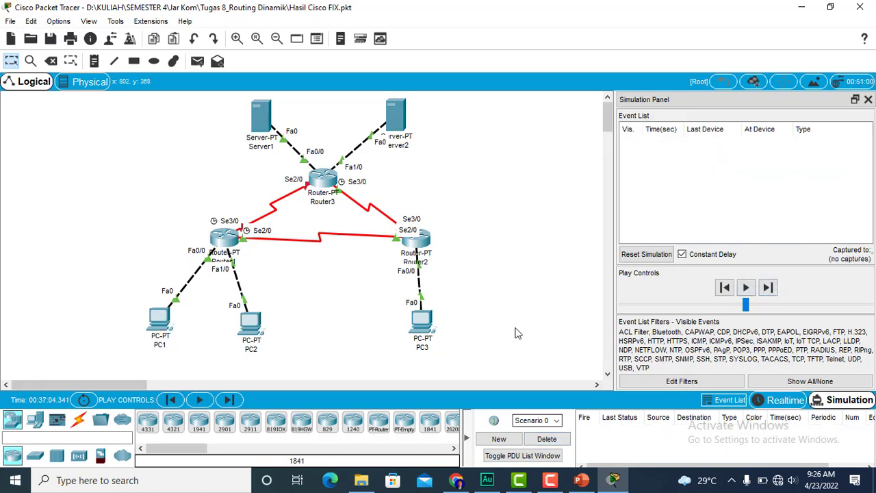
- Add a simple PDU from PC2 to Server2
click(198, 62)
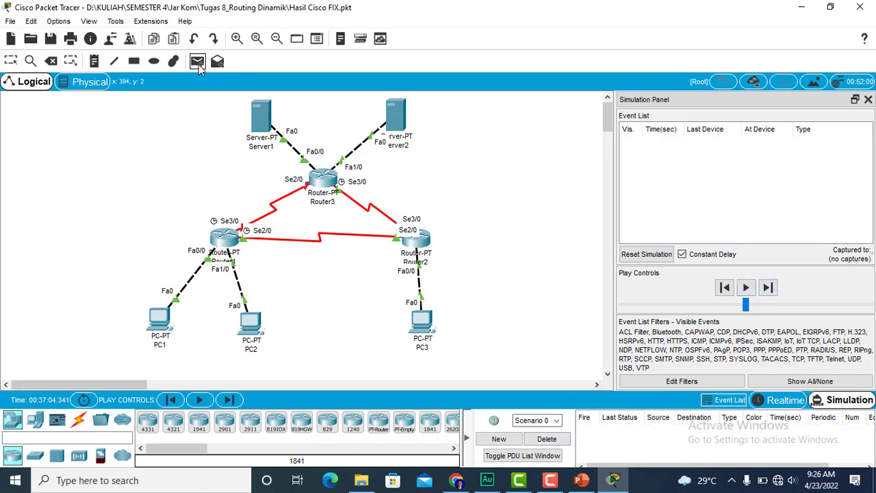
click(249, 323)
click(394, 122)
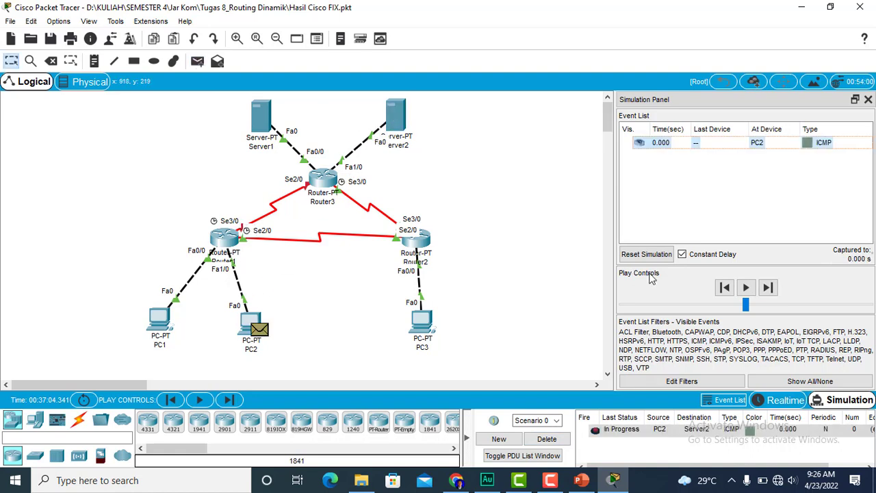
- Advance the simulation hop by hop until PC2's packet reaches Server2 and returns, and delete the scenario
click(768, 287)
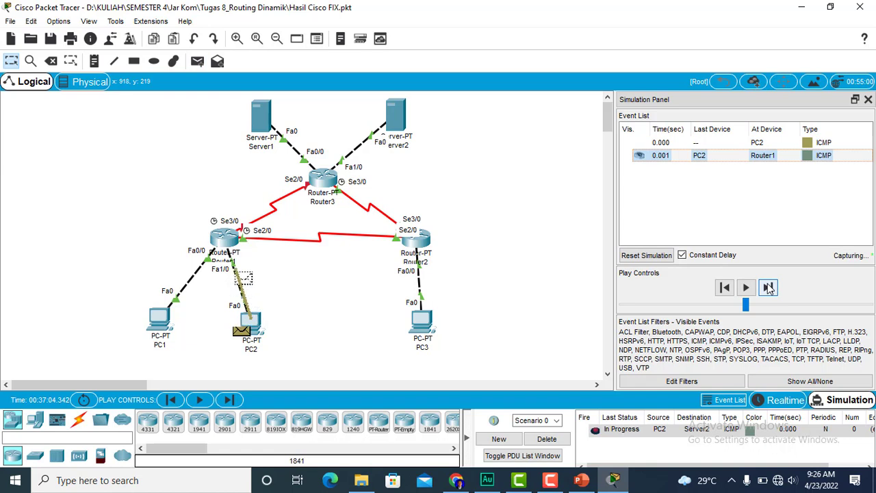
click(768, 287)
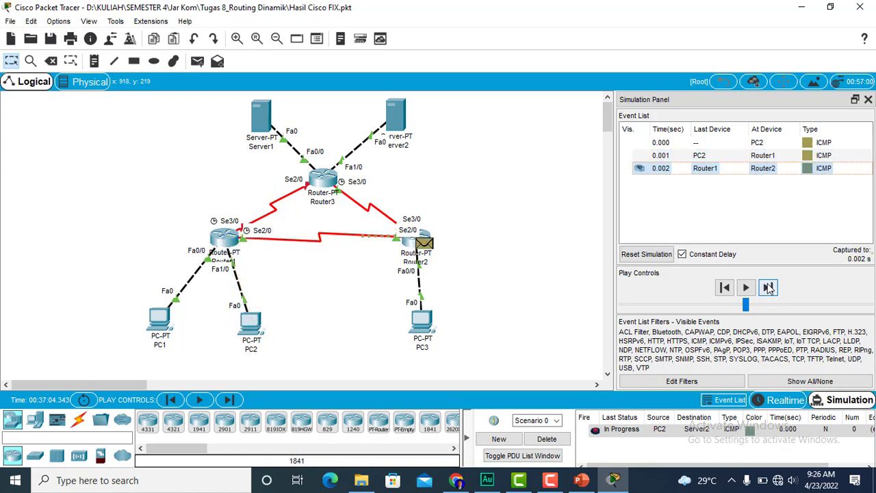
click(768, 287)
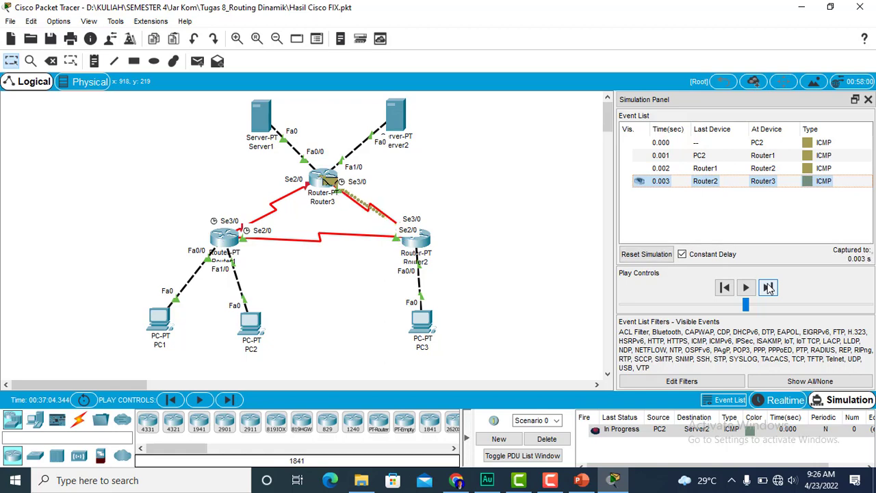
click(768, 287)
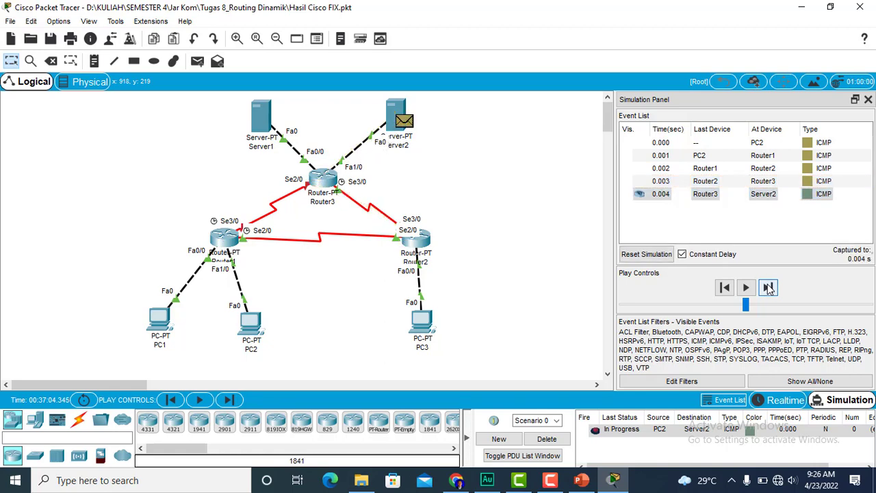
click(768, 288)
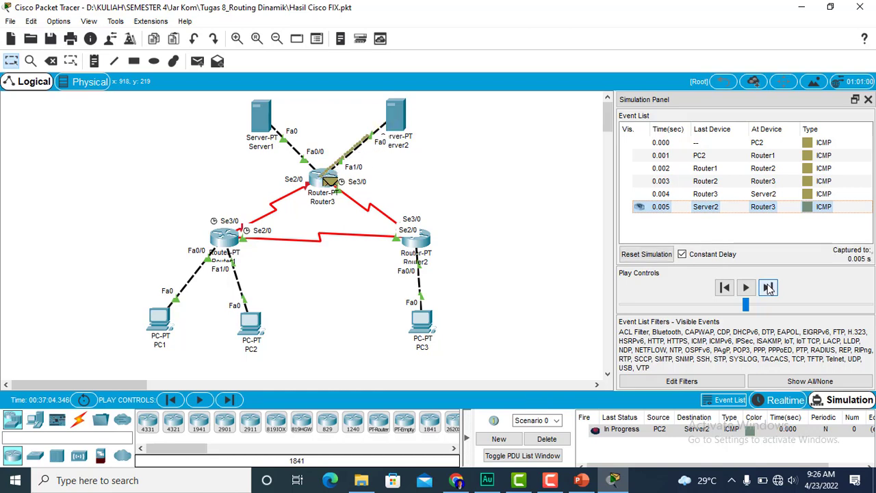
click(768, 288)
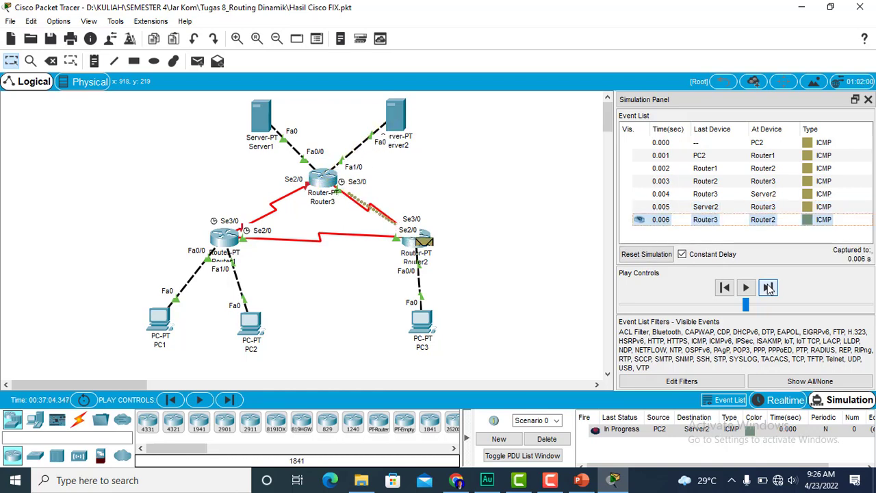
click(768, 288)
click(768, 287)
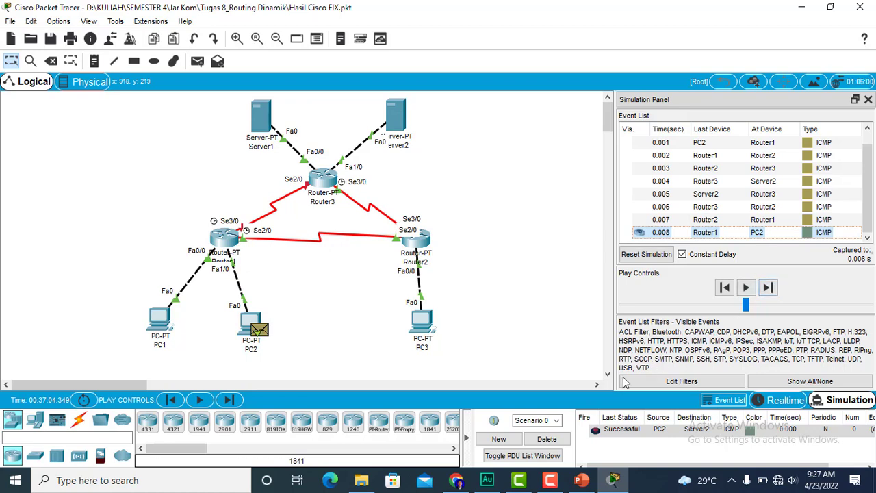
click(557, 441)
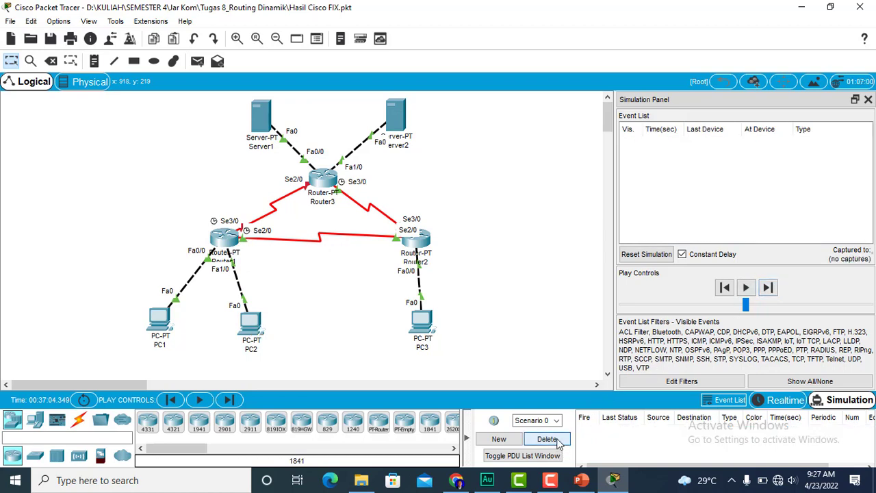
- Return to realtime mode and trace the route from PC1's command prompt to 33.33.33.1
click(765, 403)
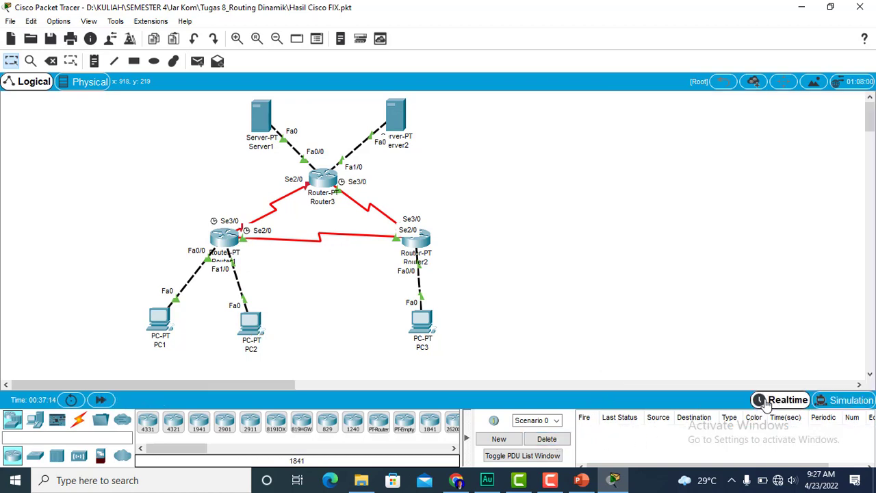
click(161, 328)
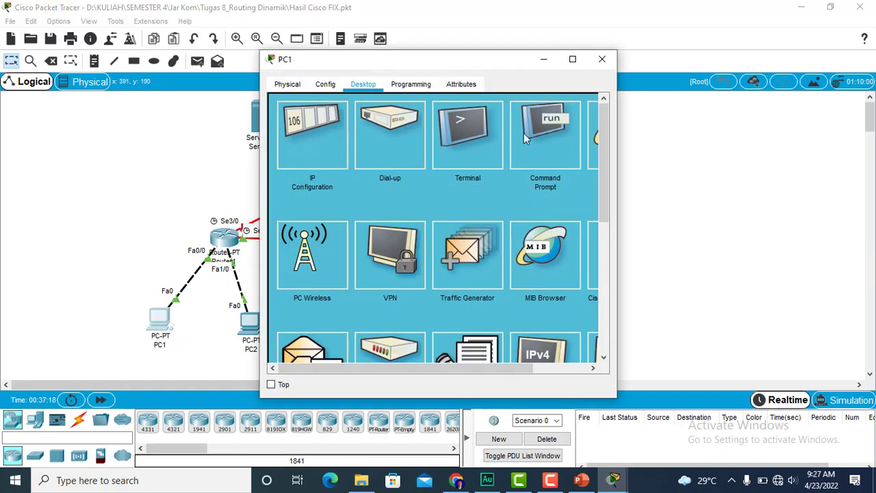
click(536, 129)
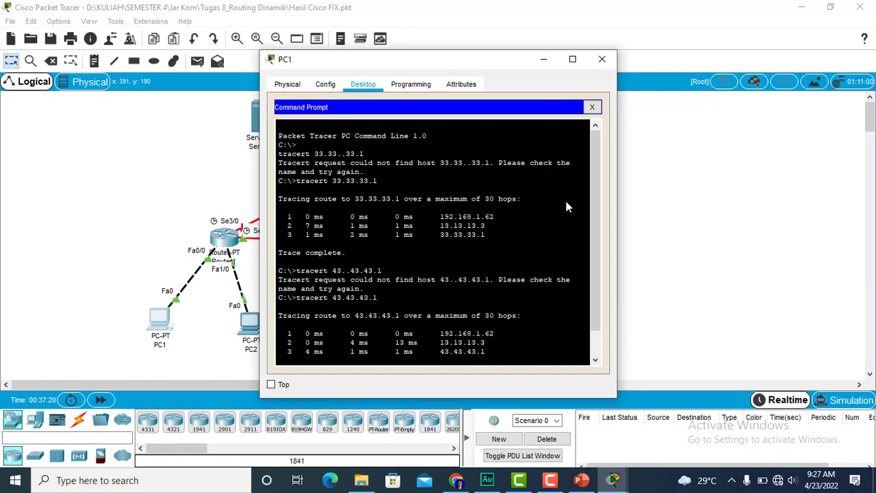
scroll(593, 260, down, 3)
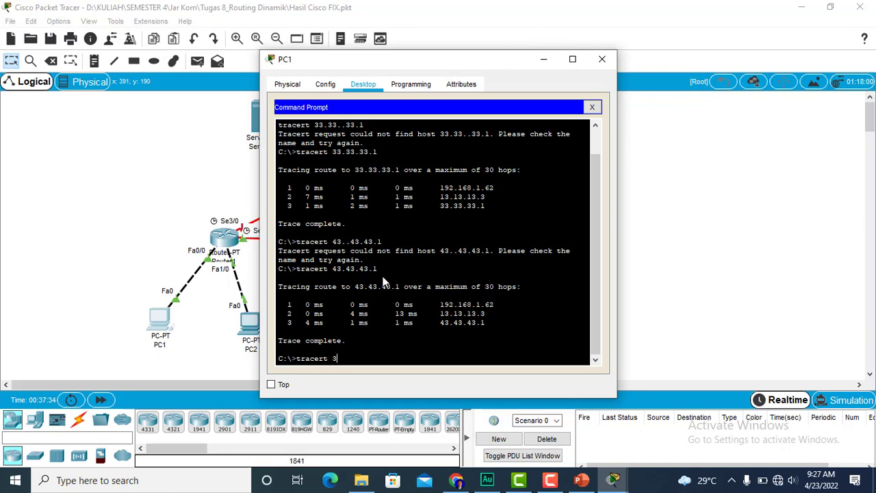
text(3.33.33.1)
key(Return)
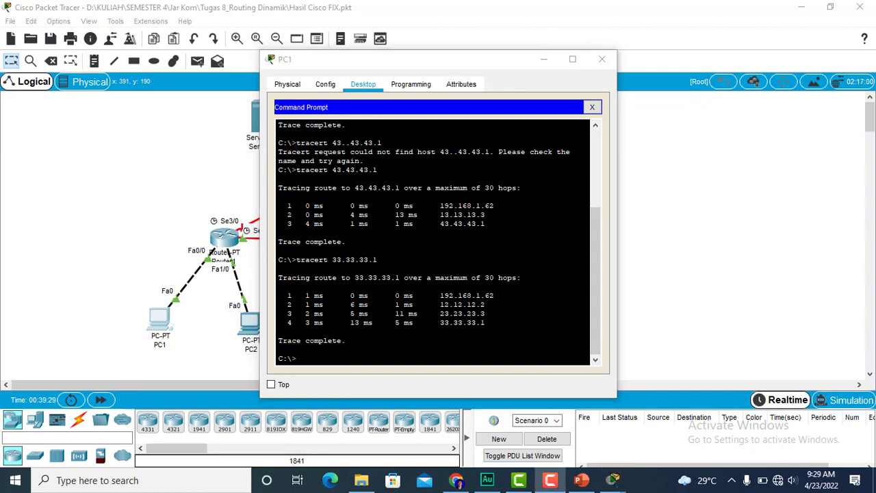
- Examine the hop addresses in PC1's new trace to 33.33.33.1 and close the PC1 window
drag(301, 295, 491, 295)
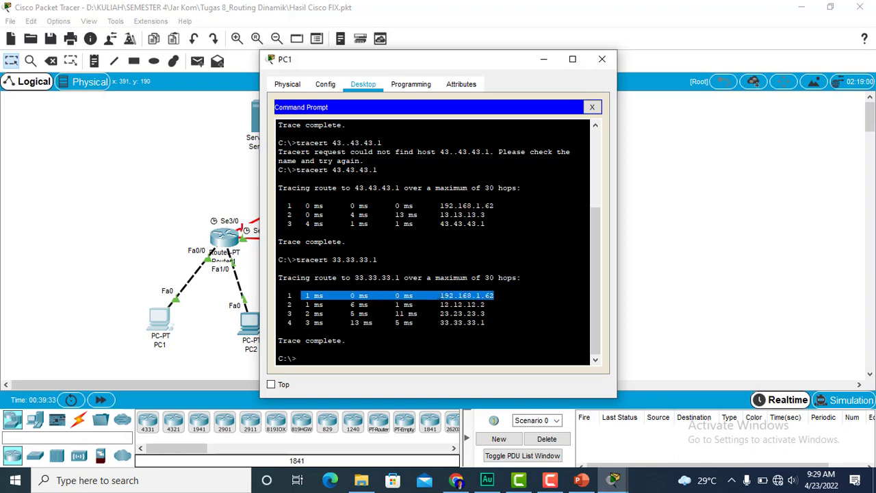
mouse_move(440, 303)
mouse_down()
mouse_move(484, 303)
mouse_move(454, 313)
mouse_move(485, 312)
mouse_move(442, 322)
mouse_move(486, 322)
mouse_up()
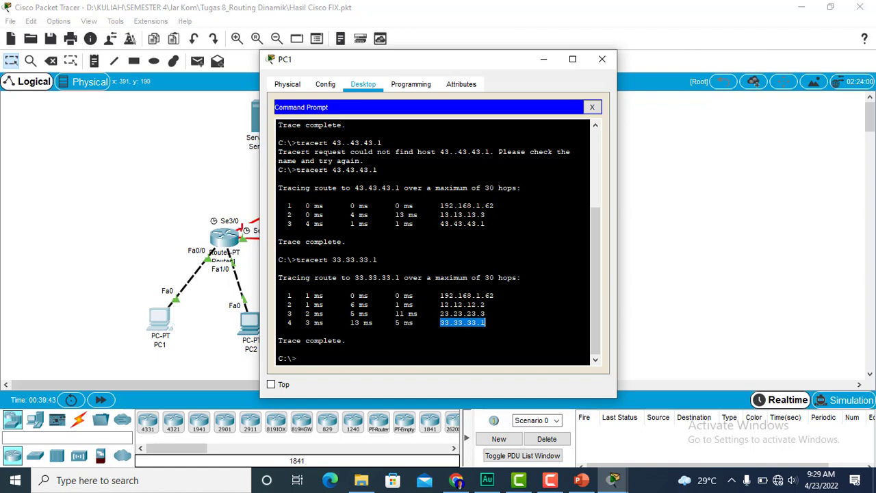
click(602, 59)
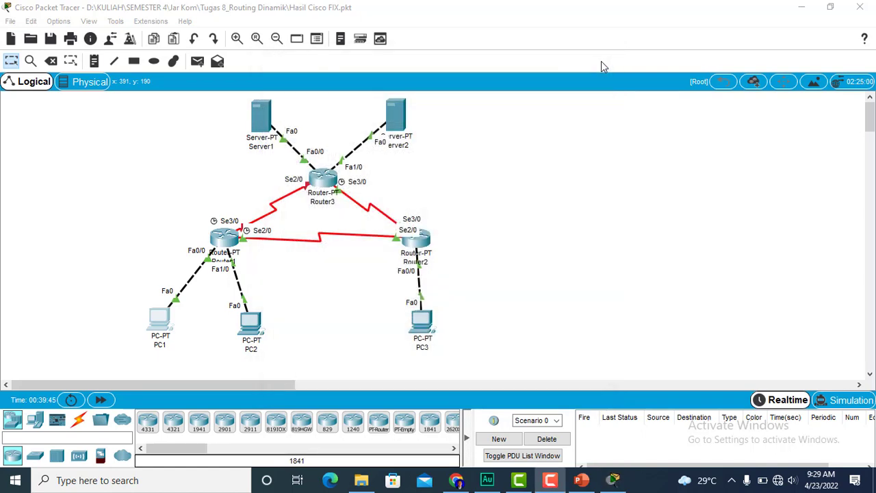